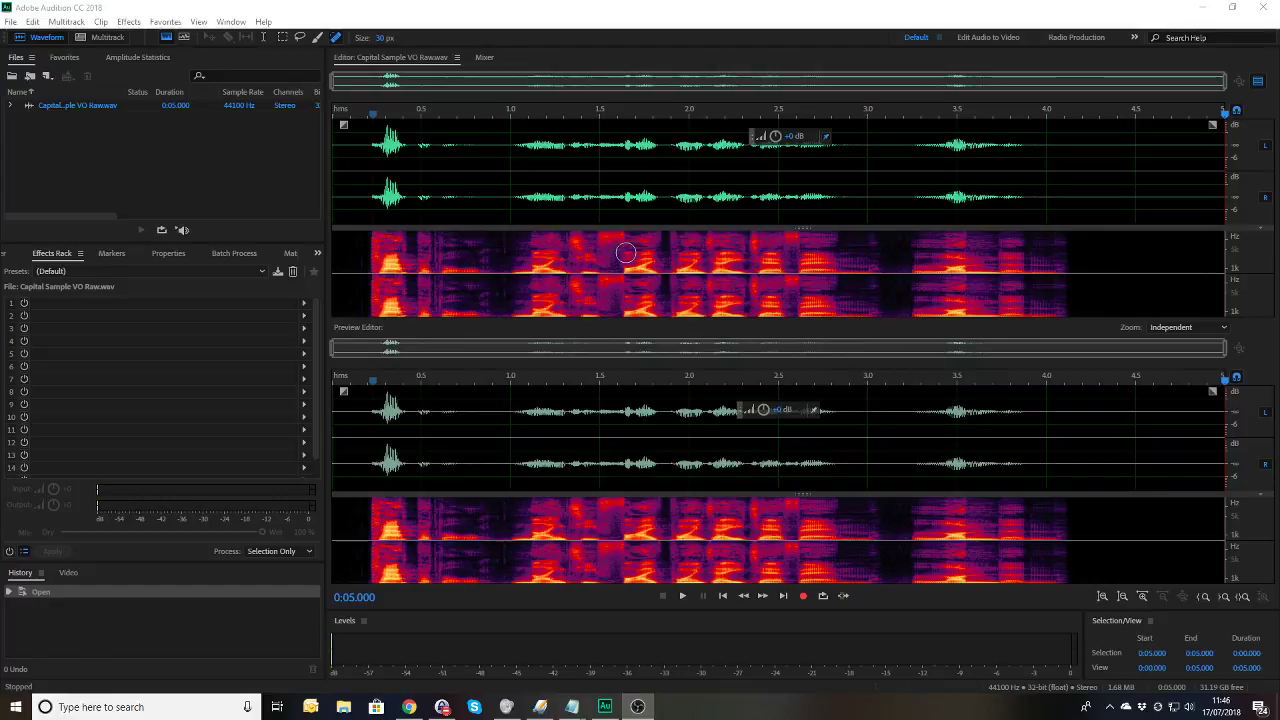
left_click(350, 158)
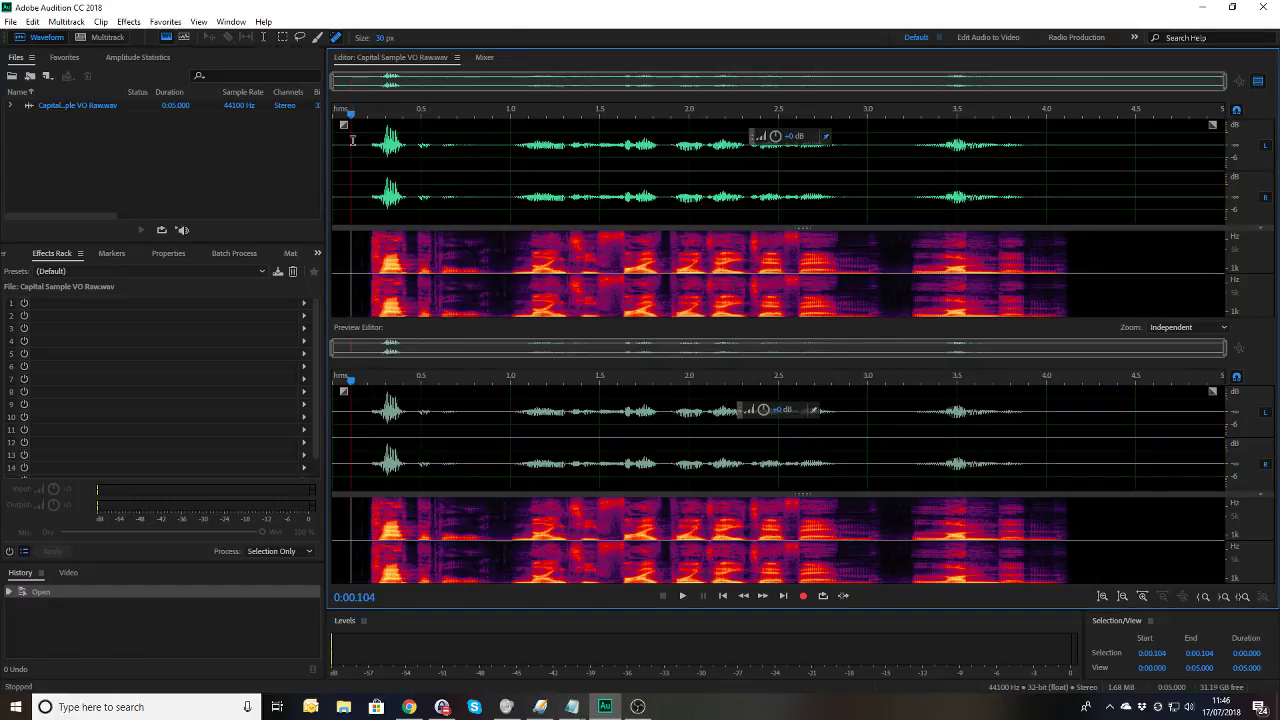
left_click_drag(350, 115, 331, 117)
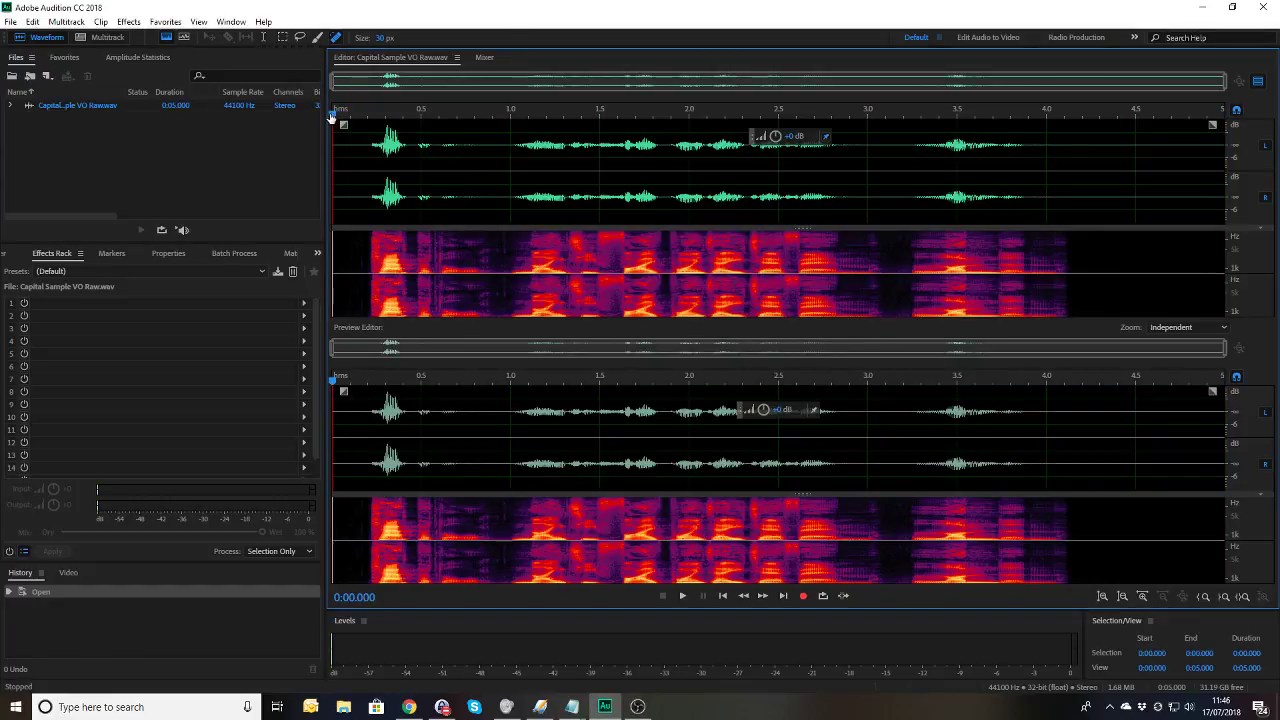
key("space")
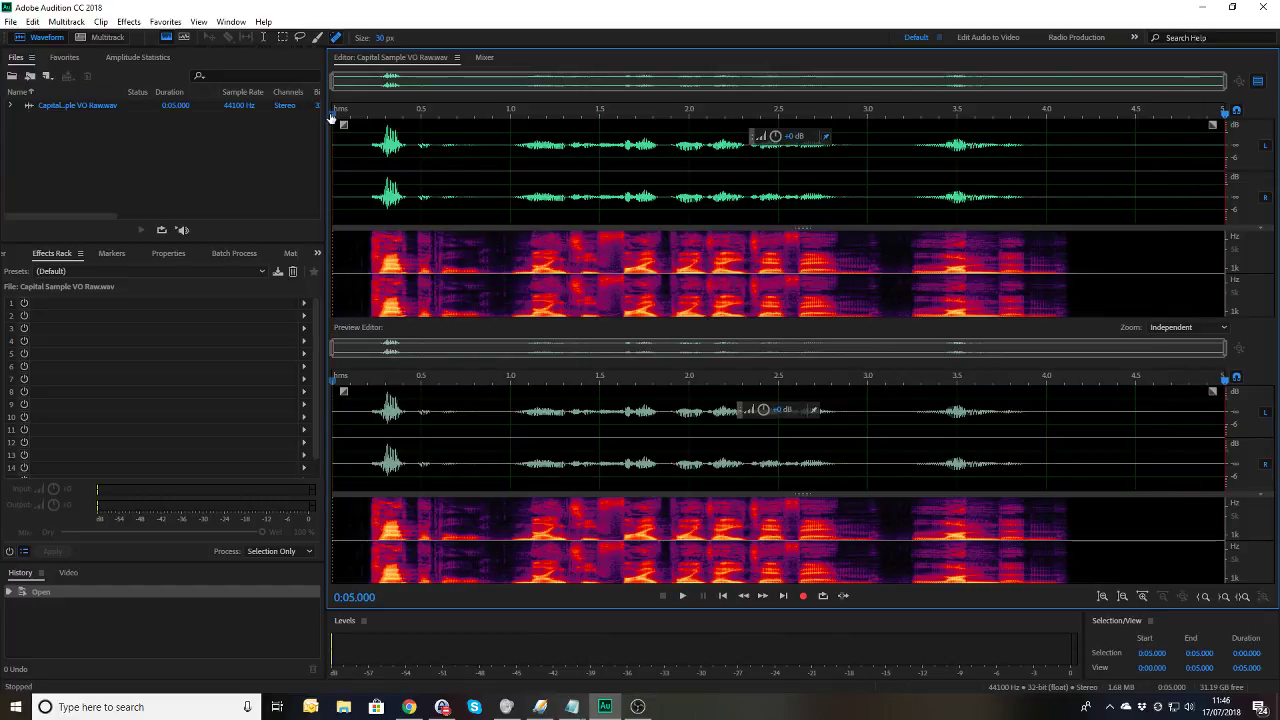
Step: Create a new multitrack session with no template, overwriting the existing Untitled Session 1
left_click(107, 39)
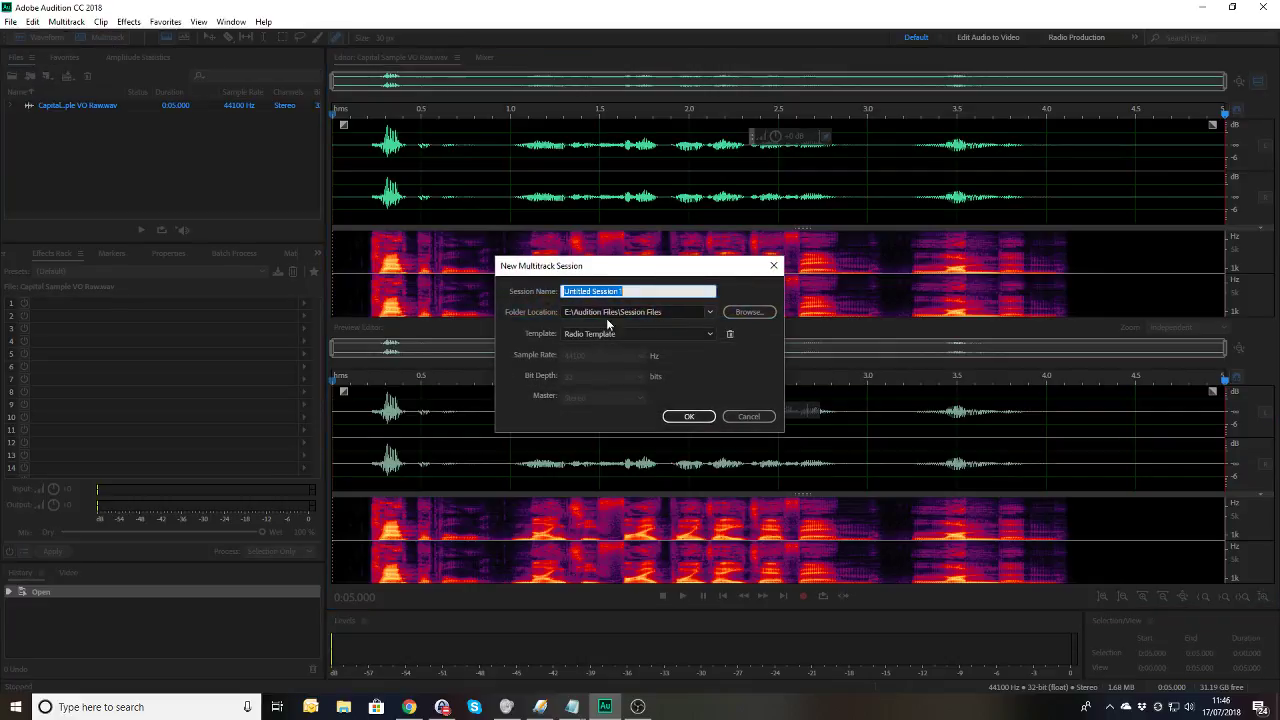
left_click(640, 334)
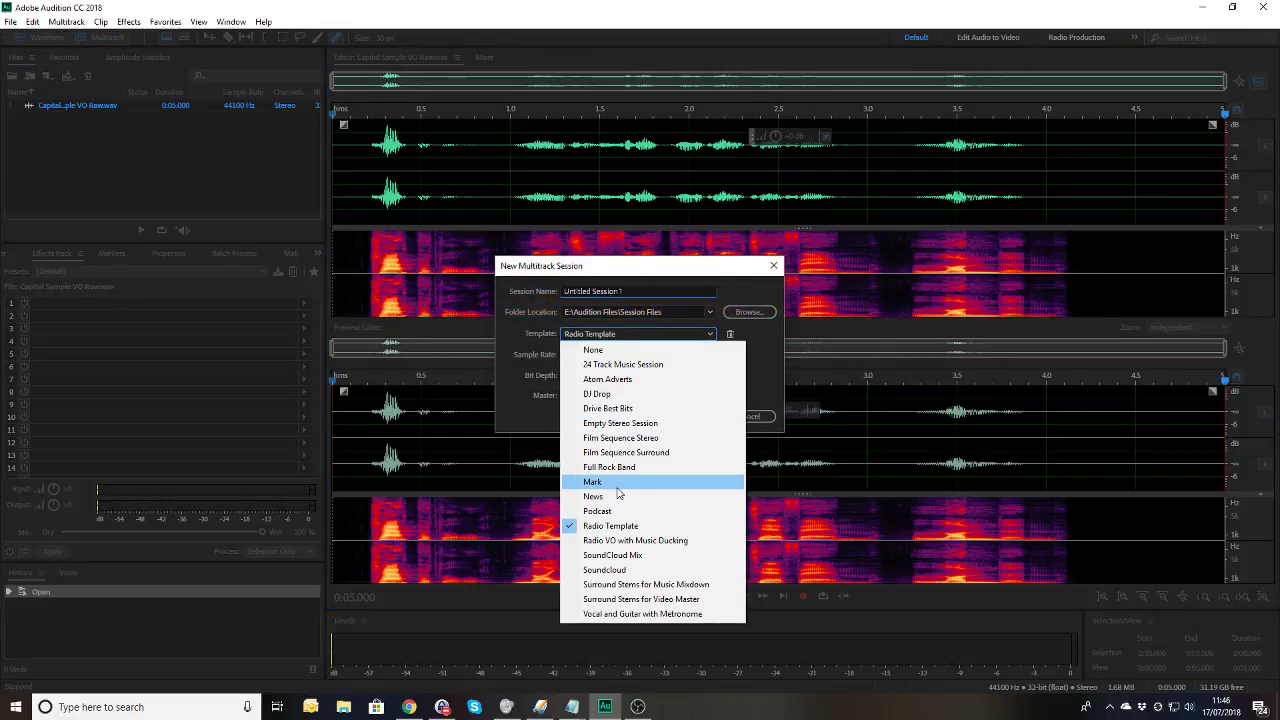
left_click(622, 350)
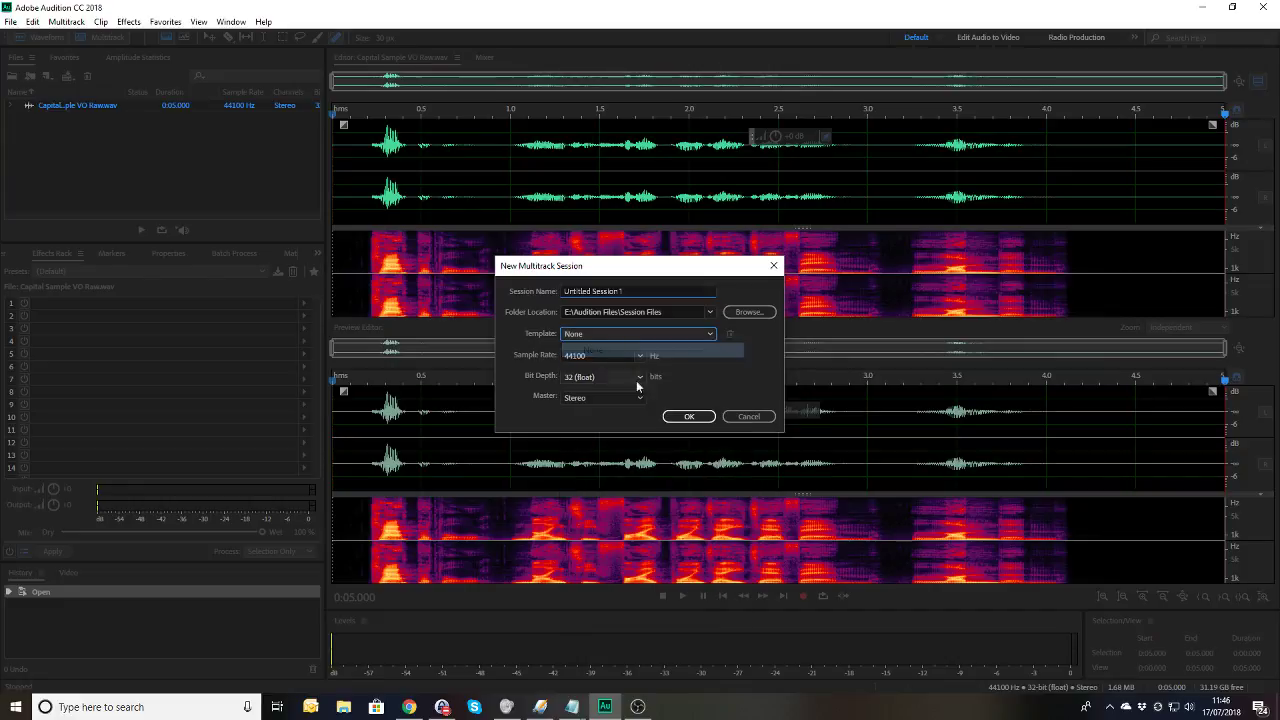
left_click(694, 412)
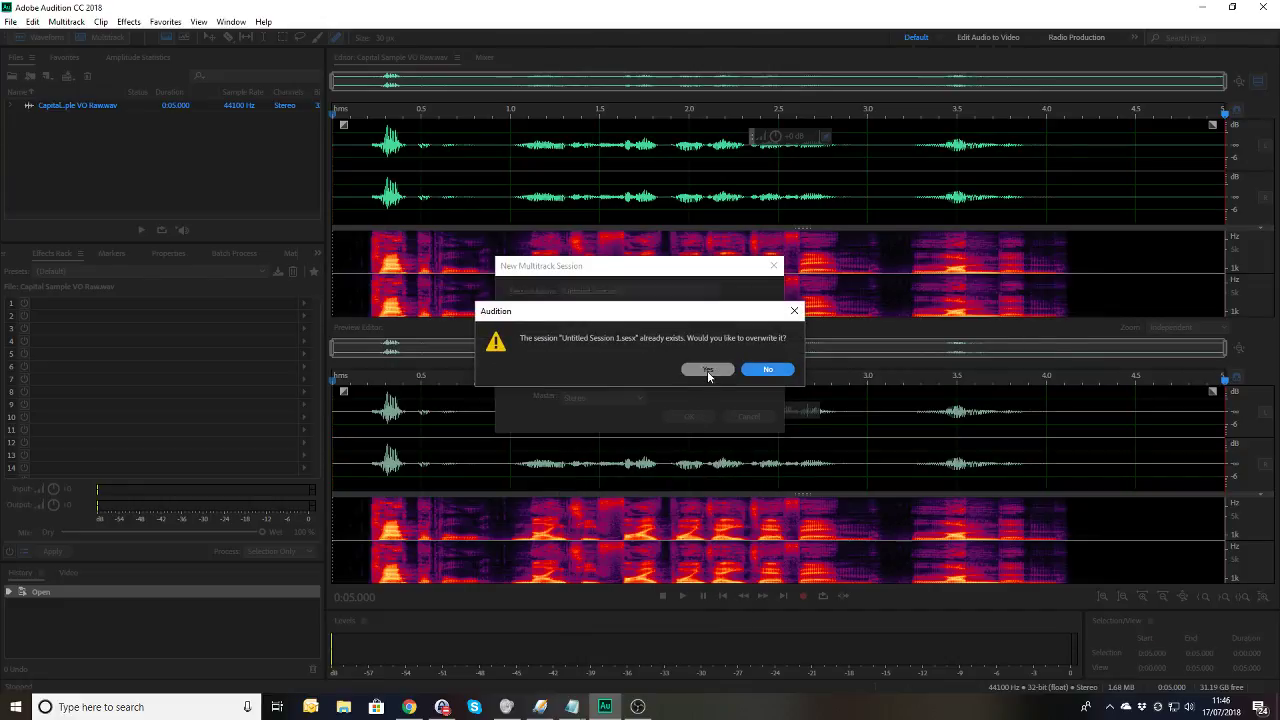
left_click(708, 370)
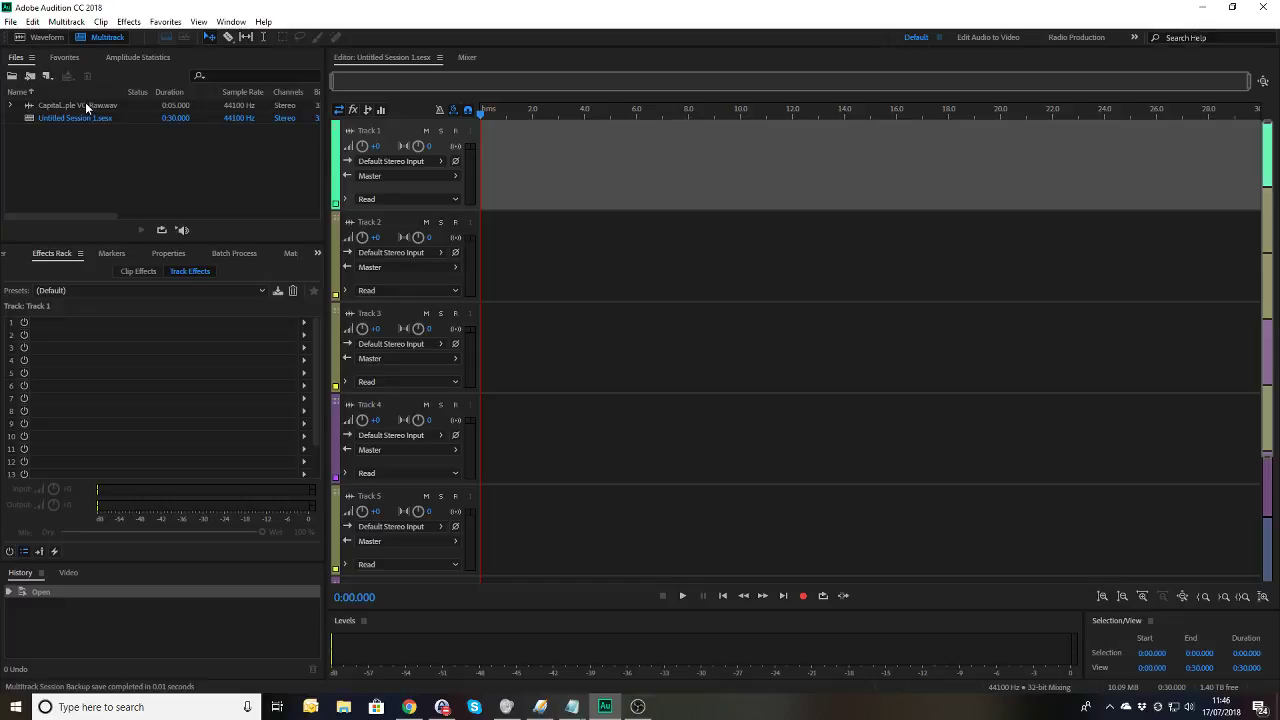
Step: Place the voiceover WAV at the start of Track 1 and play it back
left_click_drag(86, 107, 463, 172)
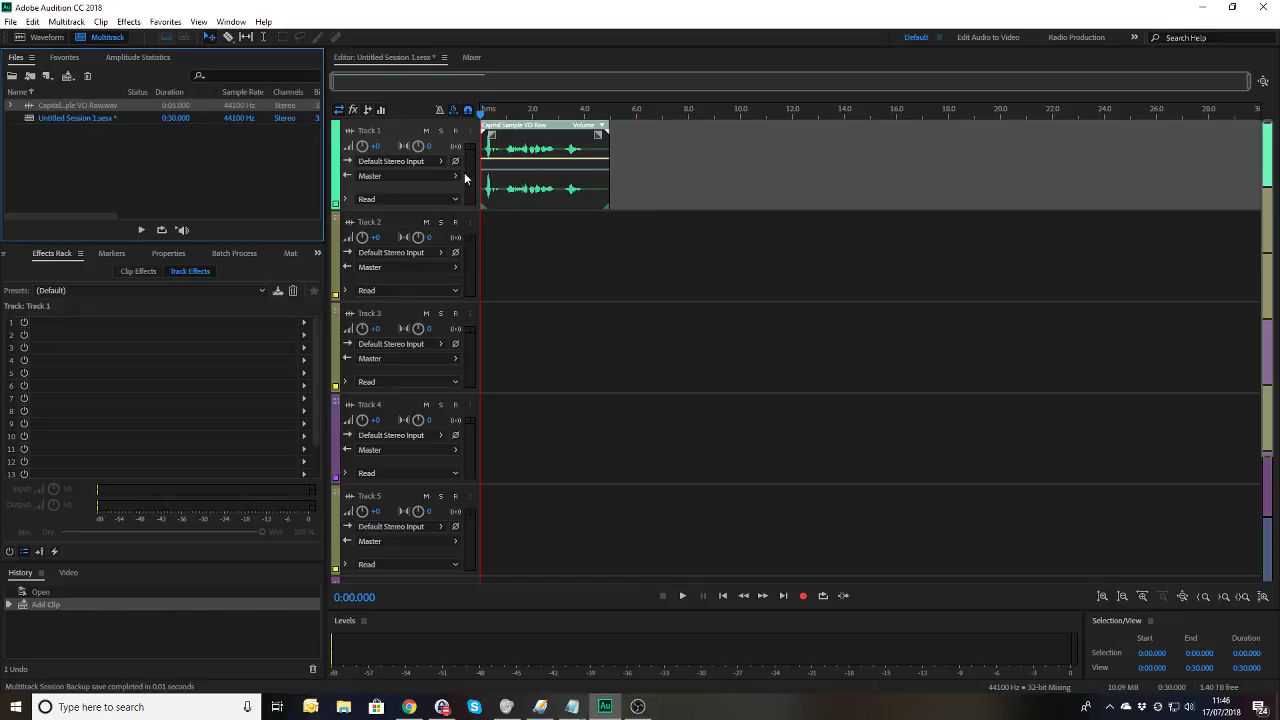
key("space")
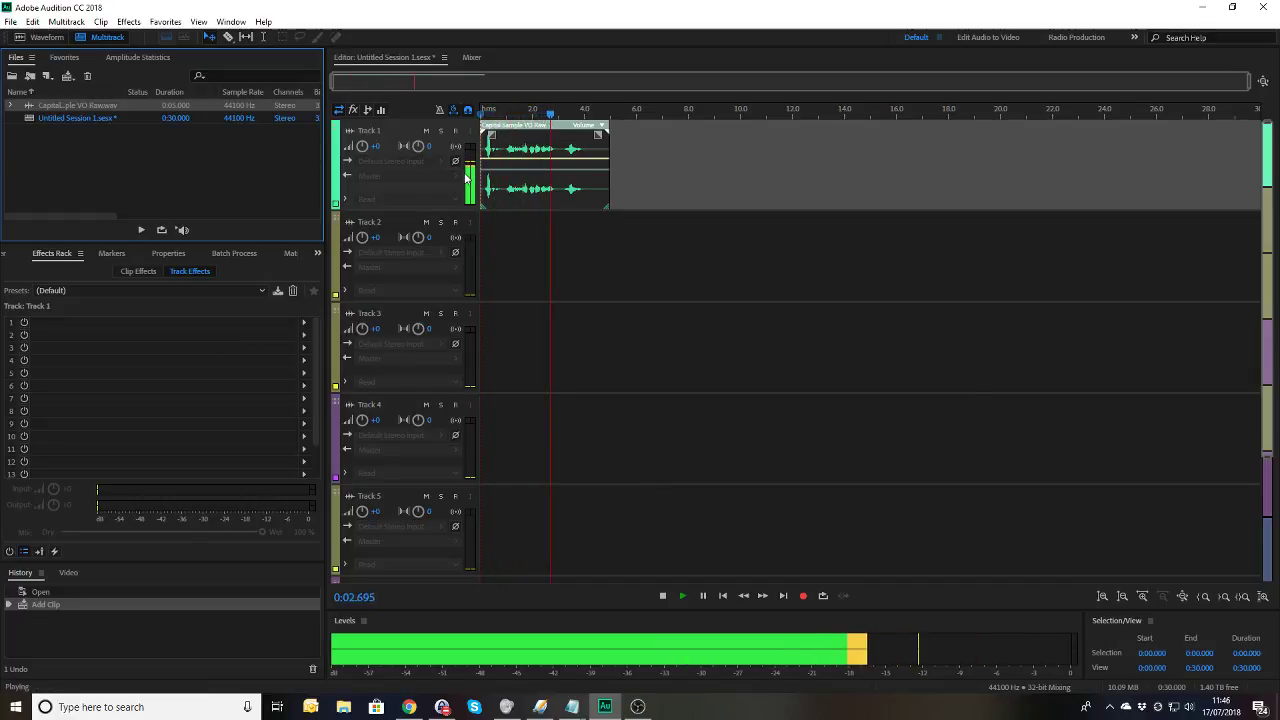
key("space")
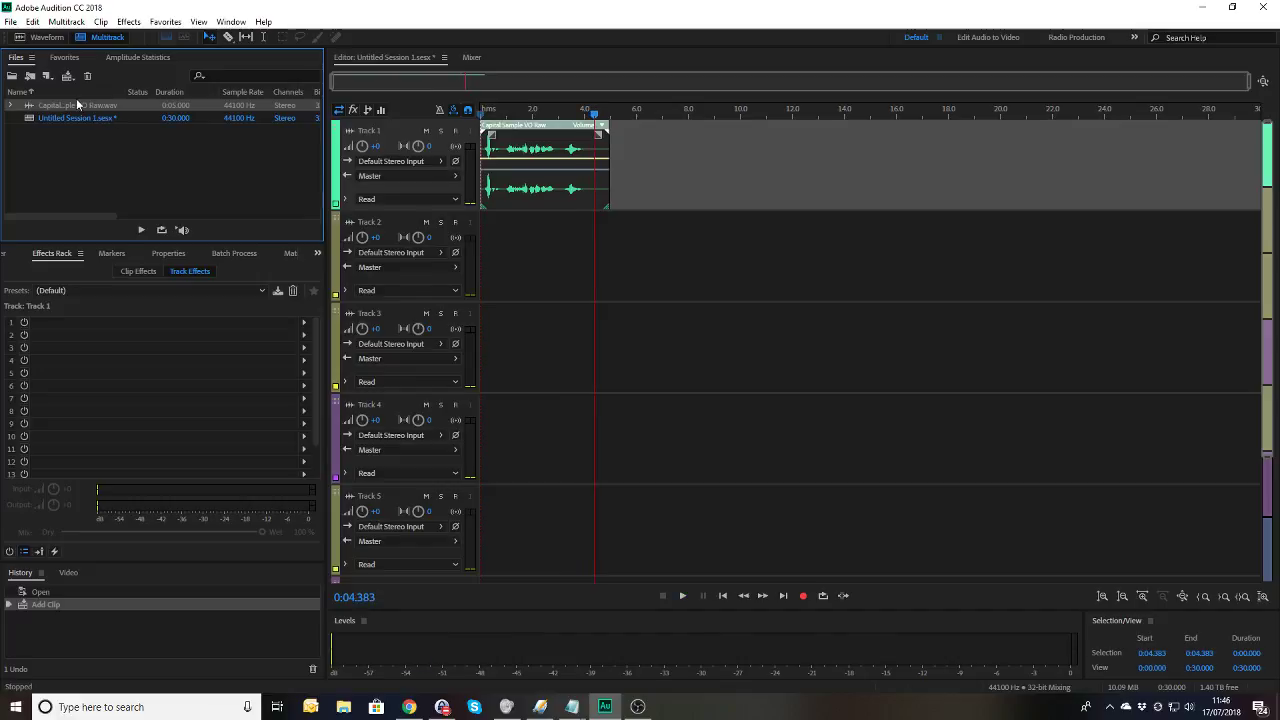
Step: Drop a second copy of the voiceover WAV on Track 2, right after the Track 1 clip
left_click_drag(77, 105, 614, 264)
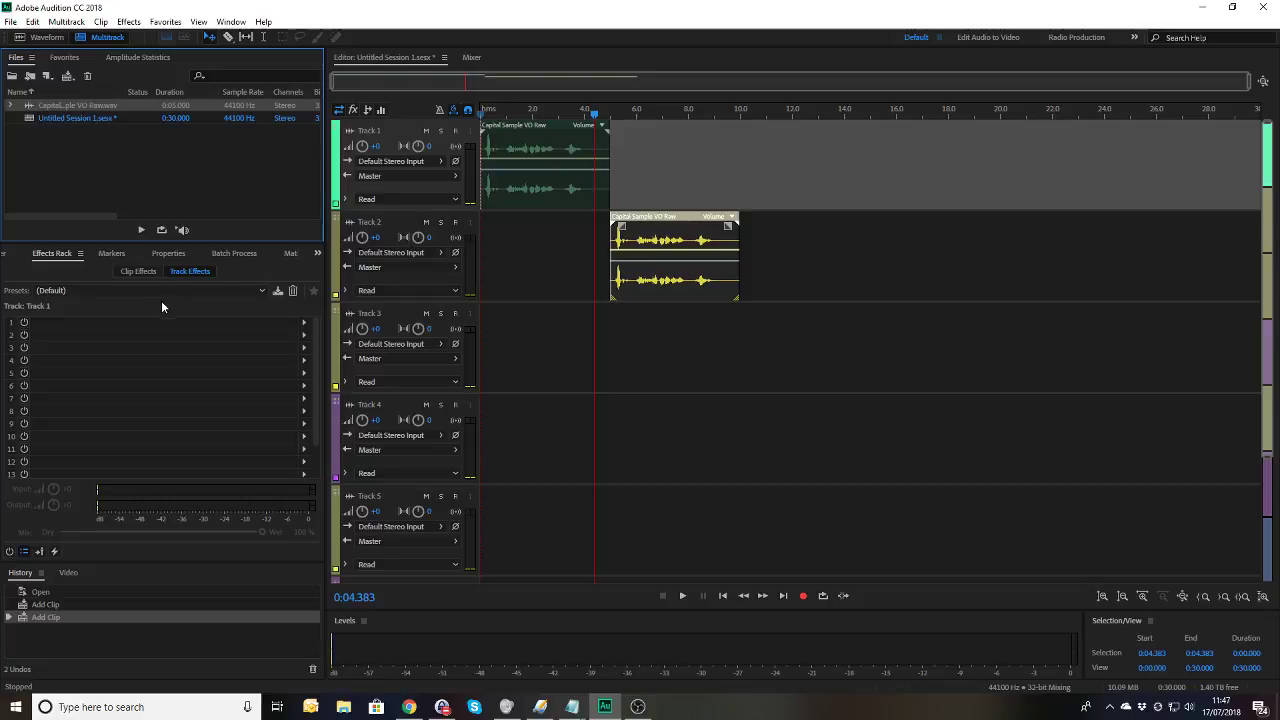
left_click(304, 322)
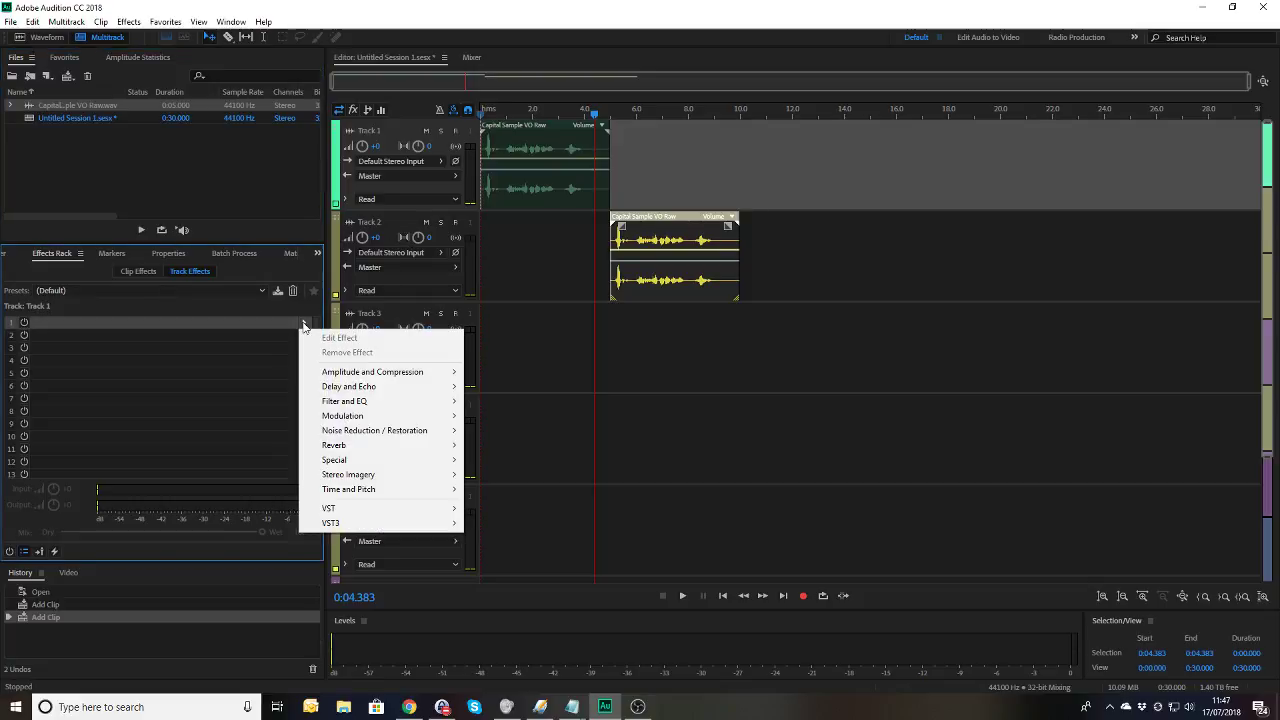
mouse_move(325, 402)
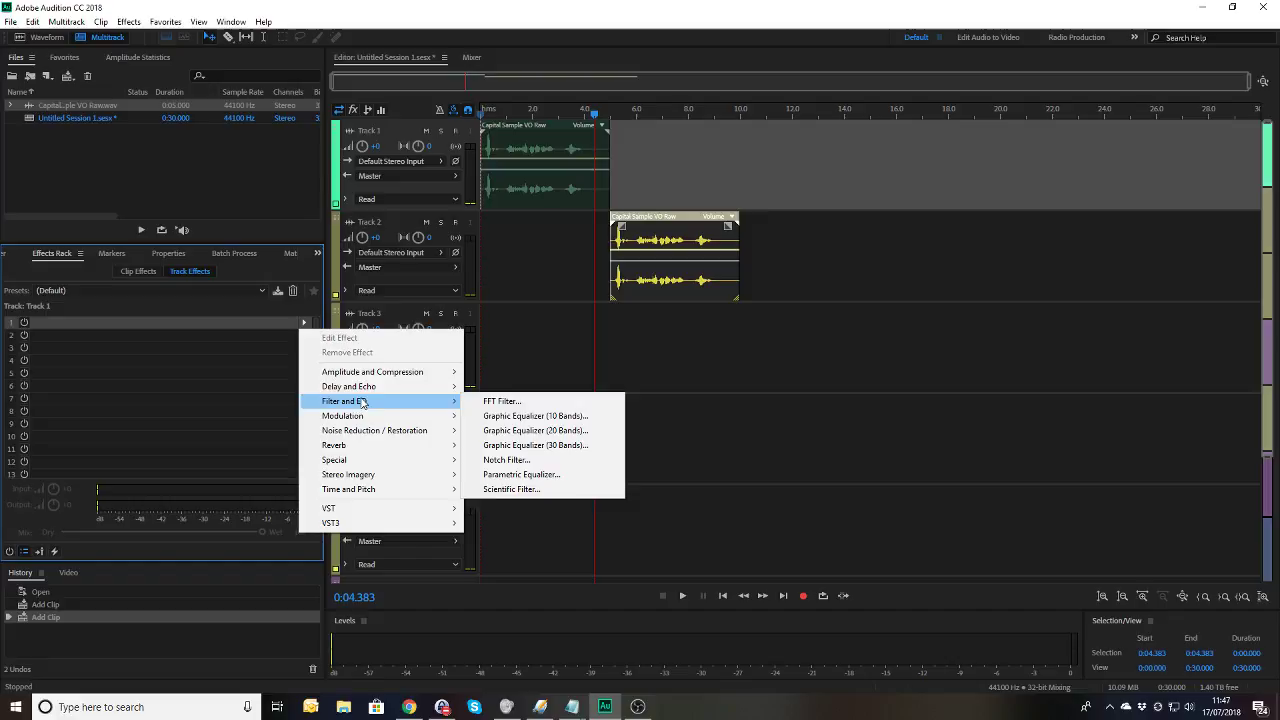
left_click(512, 489)
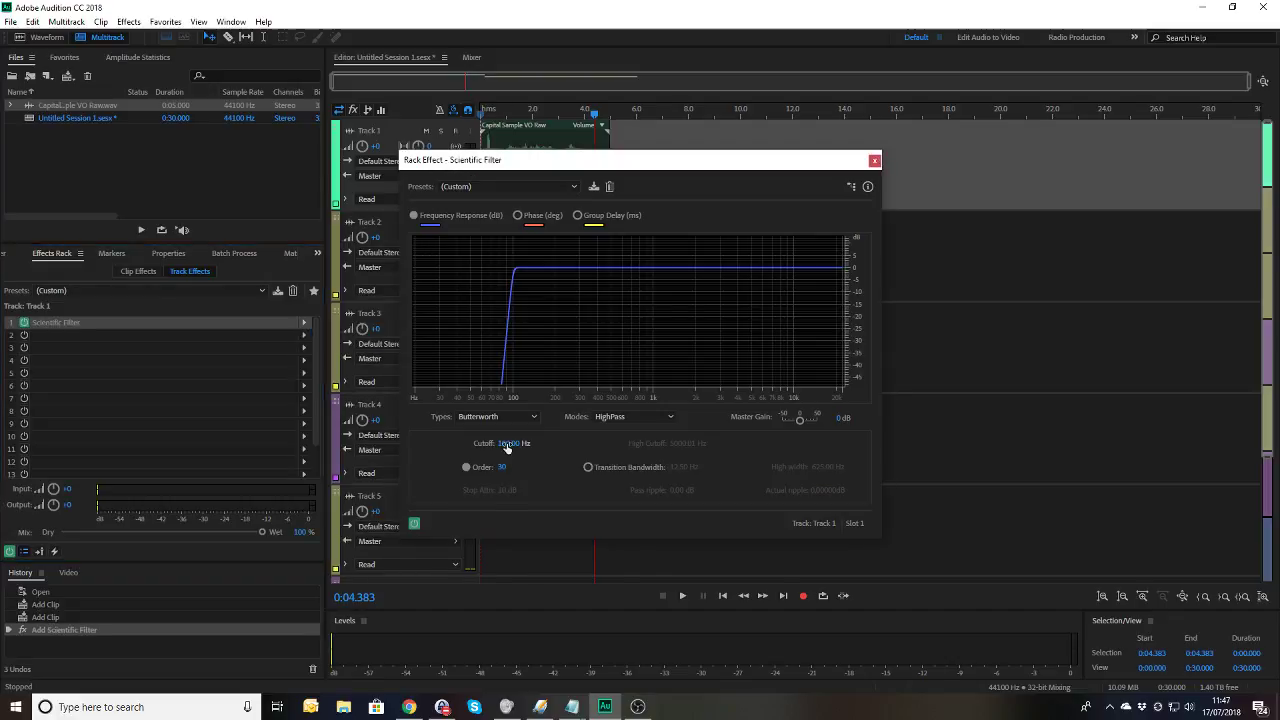
left_click(507, 445)
type("350")
key("Return")
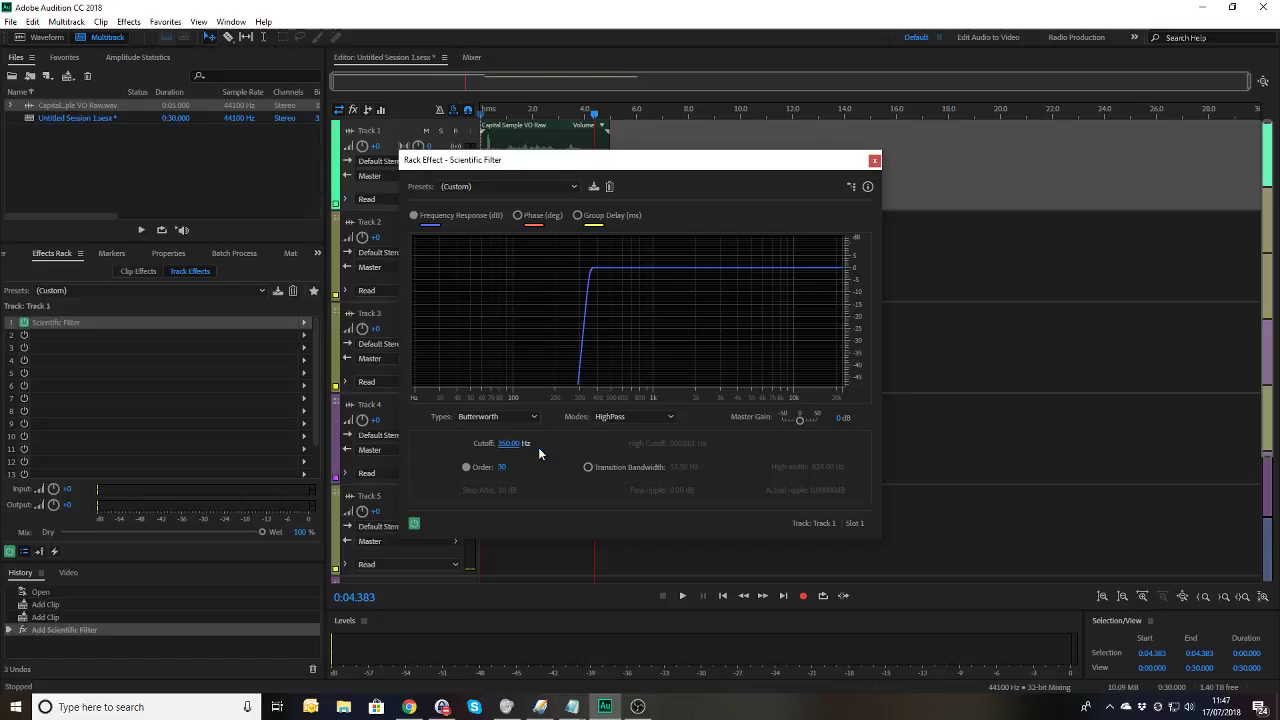
left_click(875, 161)
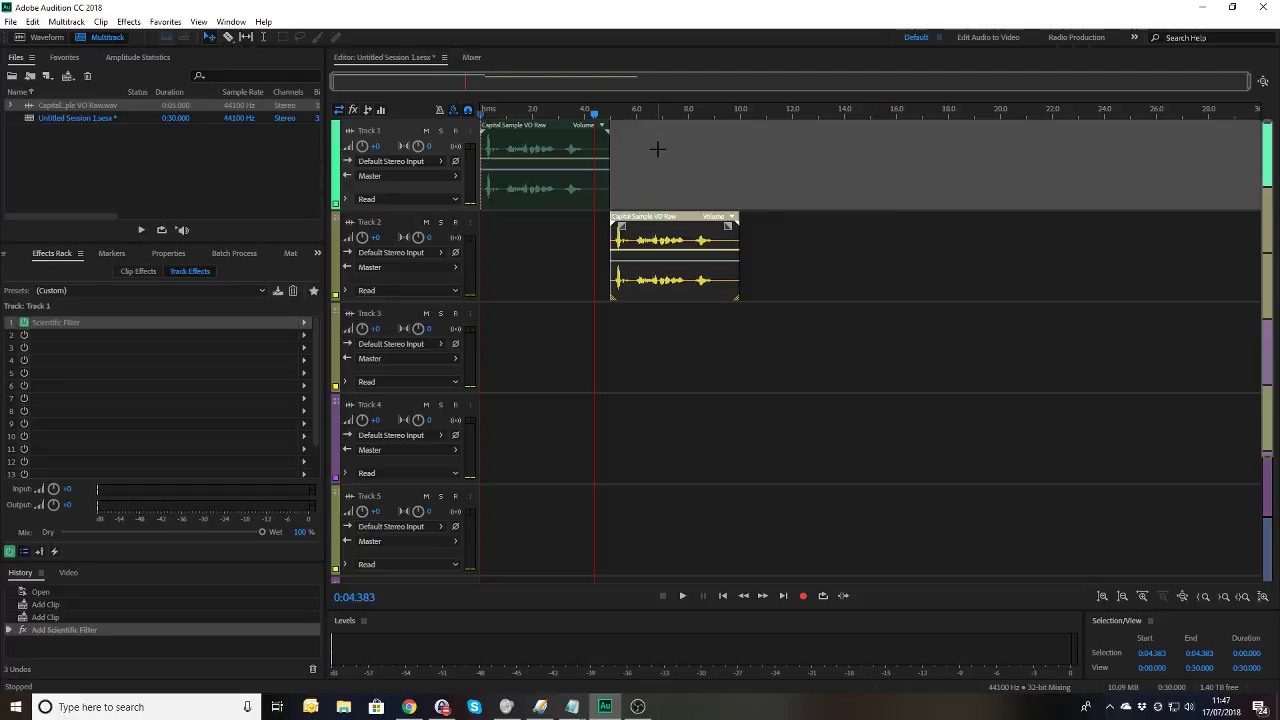
key("space")
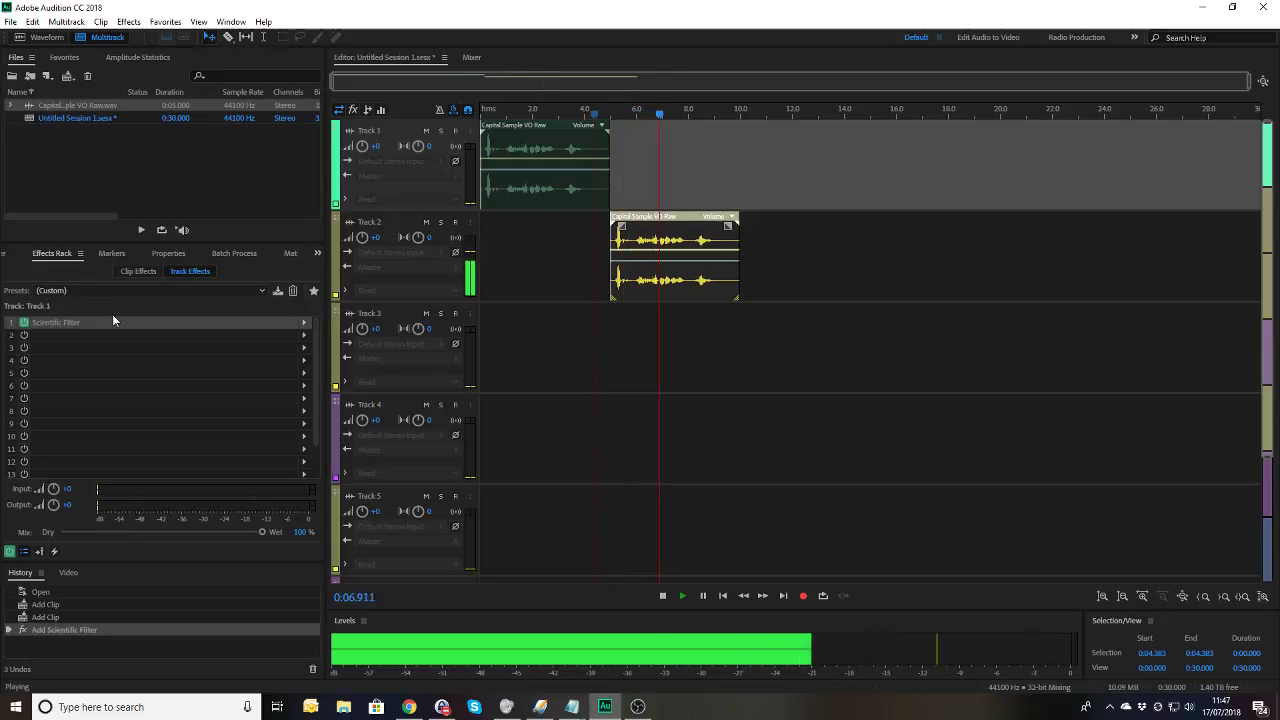
key("space")
left_click(71, 321)
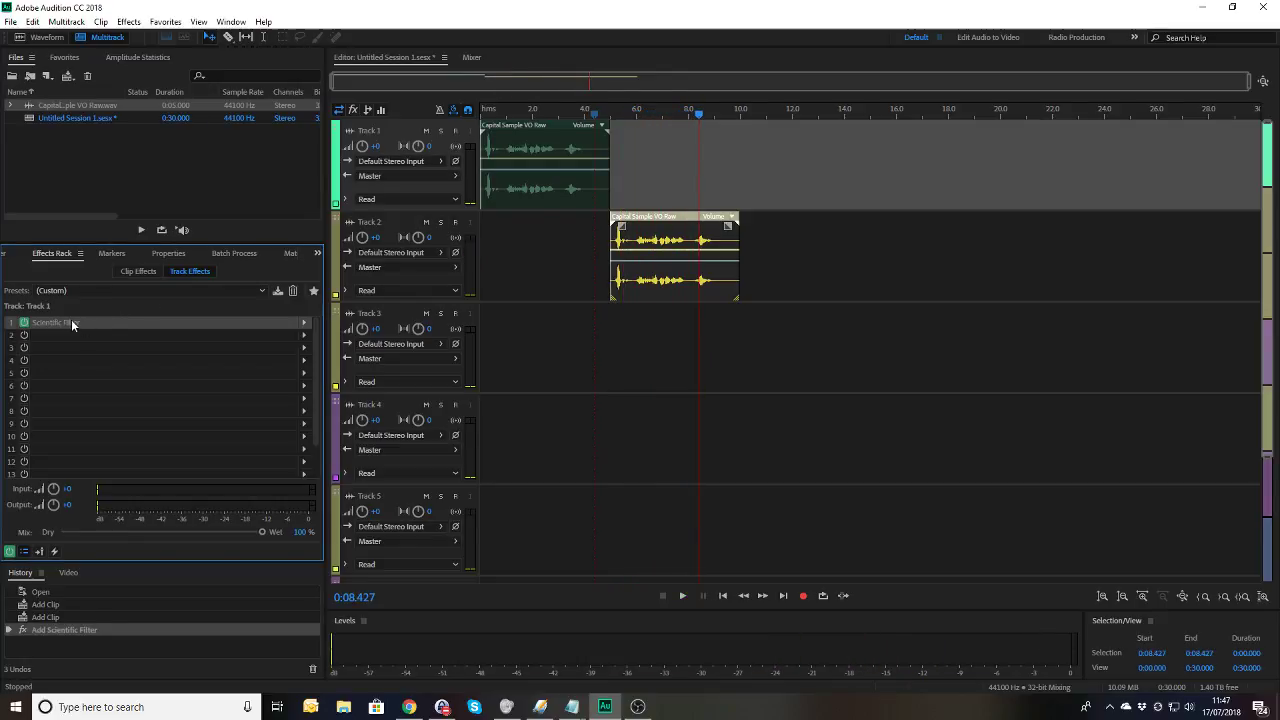
key("Delete")
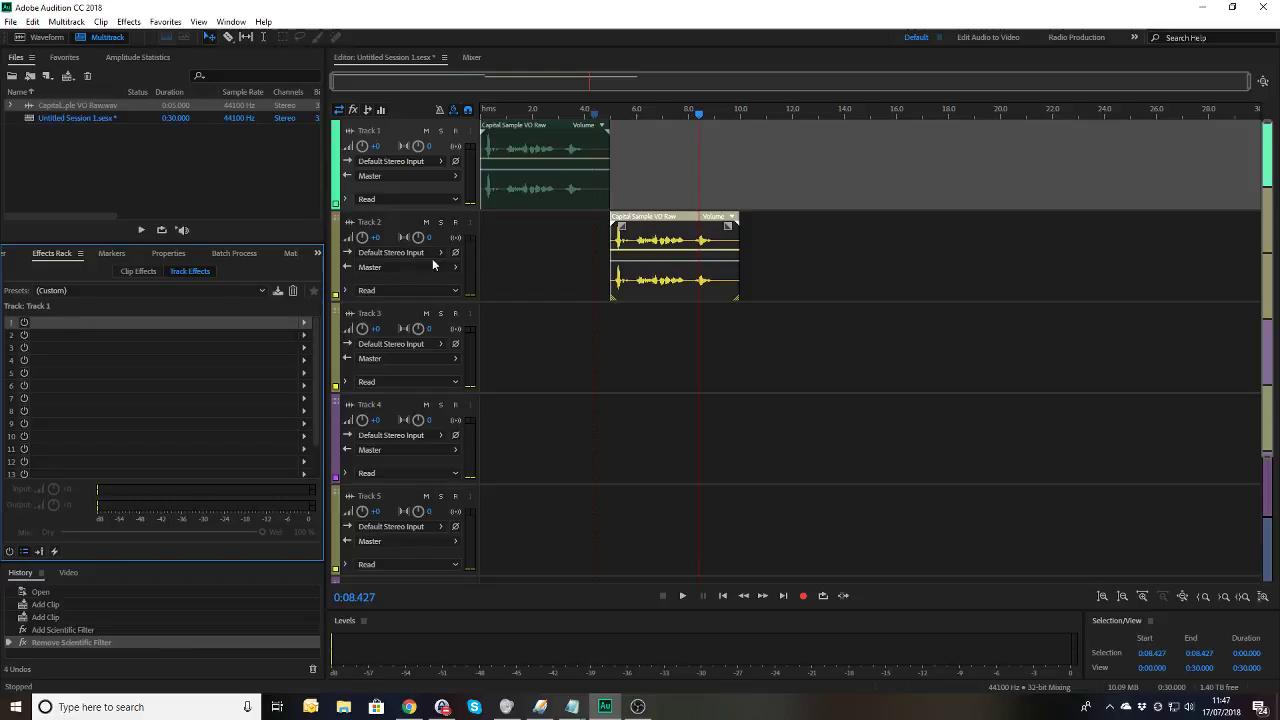
Step: Add a Scientific Filter with a 350 Hz cutoff to Track 2's first rack slot
left_click(384, 224)
left_click(304, 325)
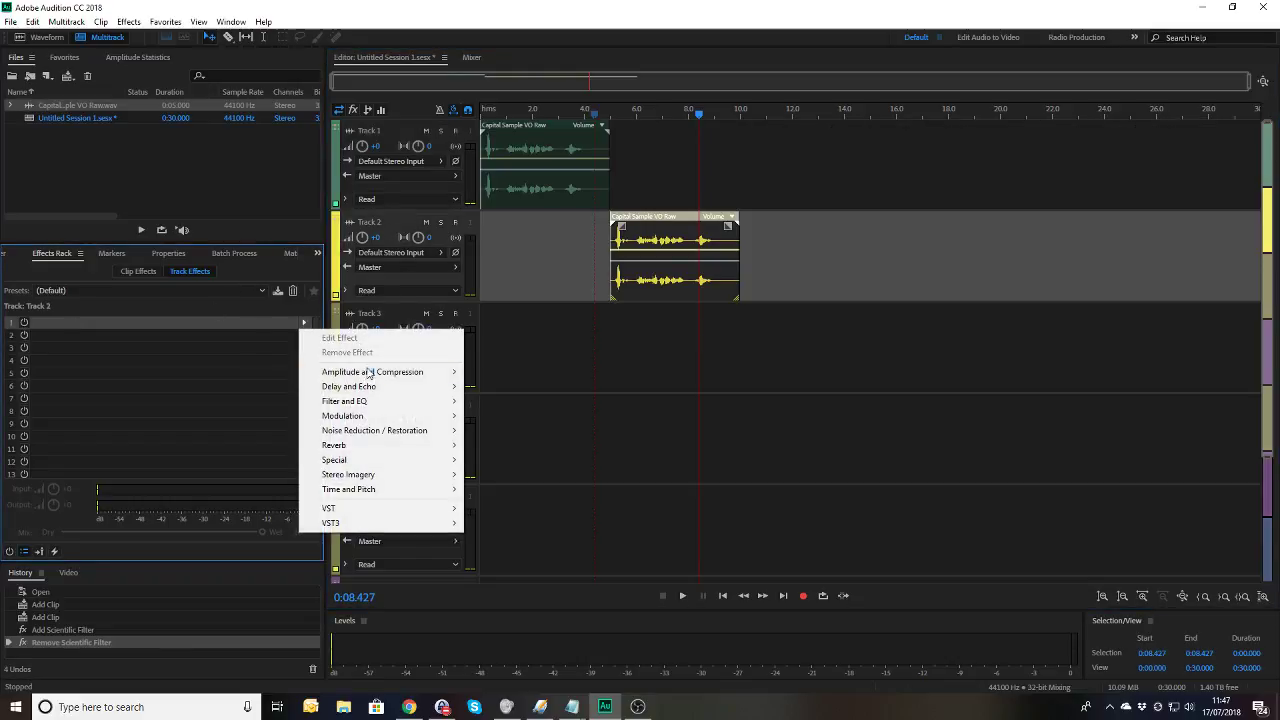
mouse_move(372, 403)
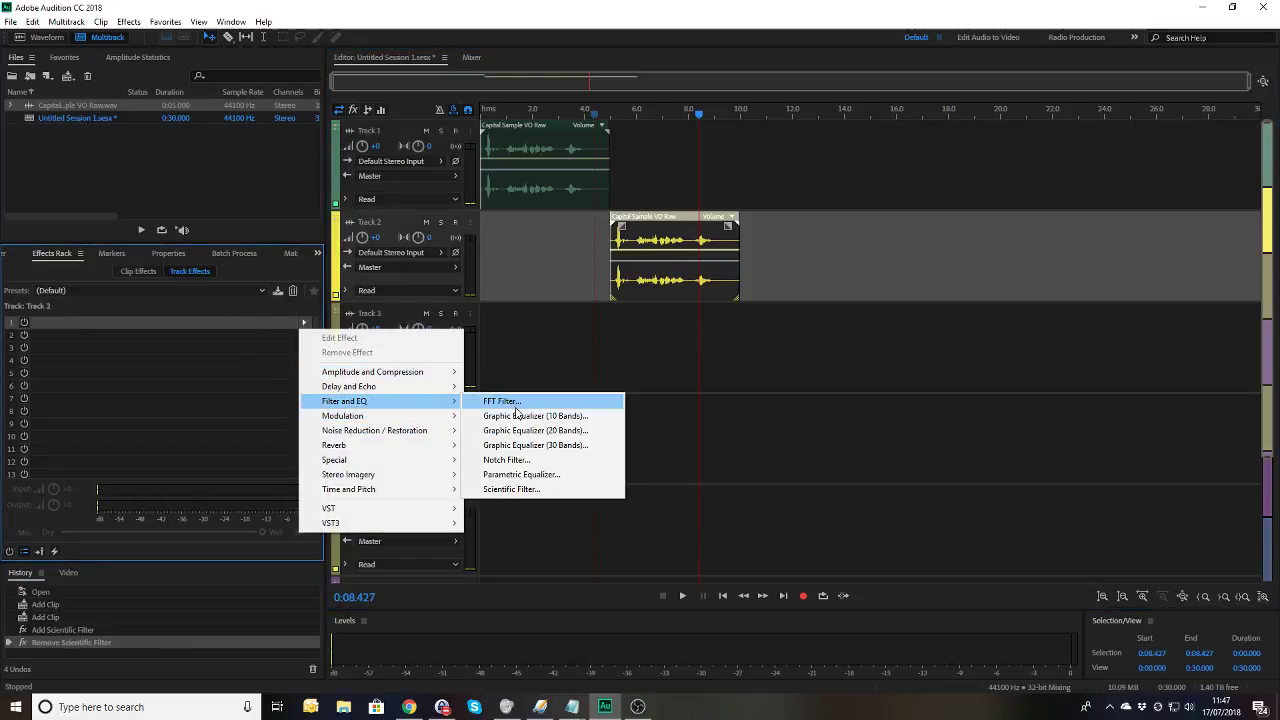
left_click(516, 489)
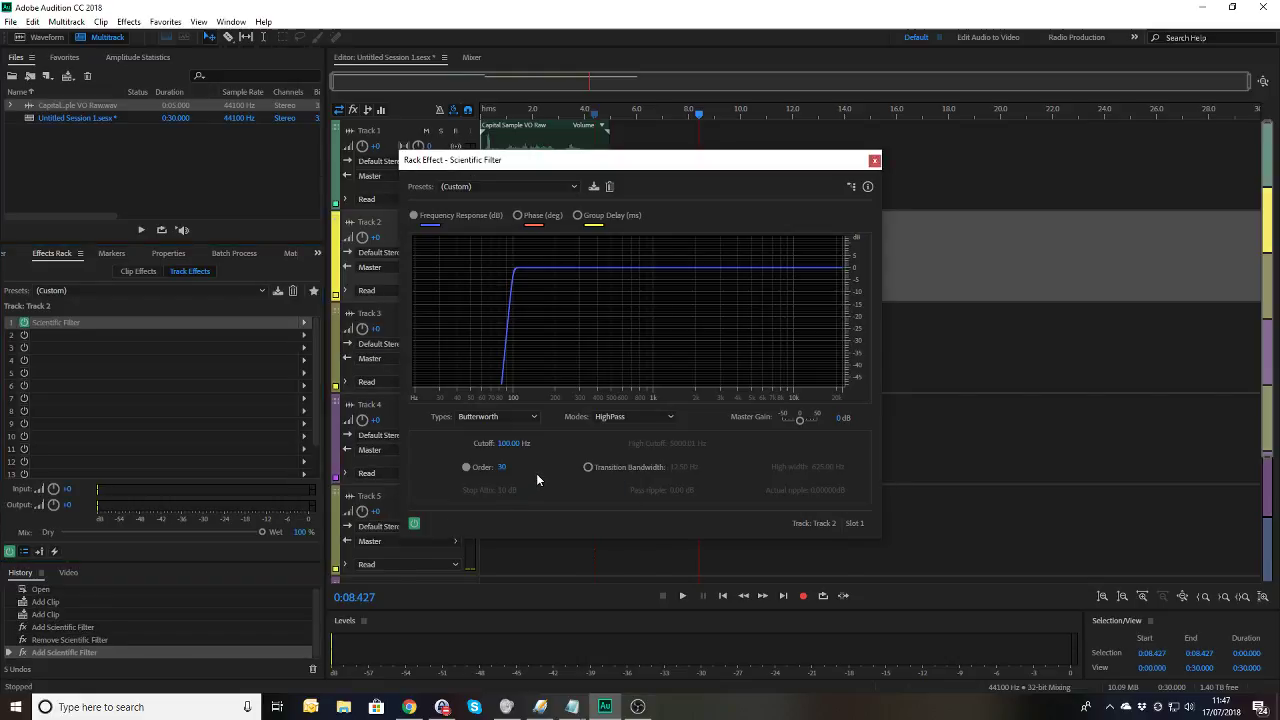
type("350")
key("Return")
left_click(874, 161)
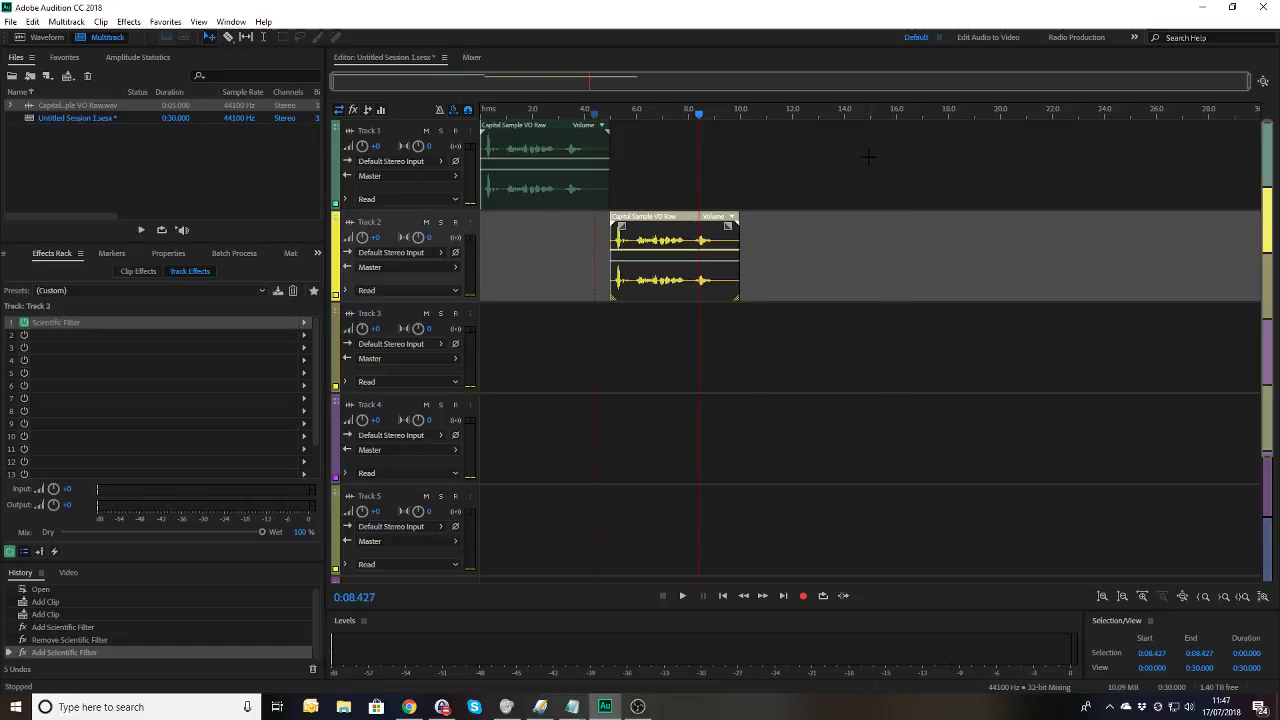
Step: Preview Track 2 from just under one second to hear the filter
left_click(502, 113)
key("space")
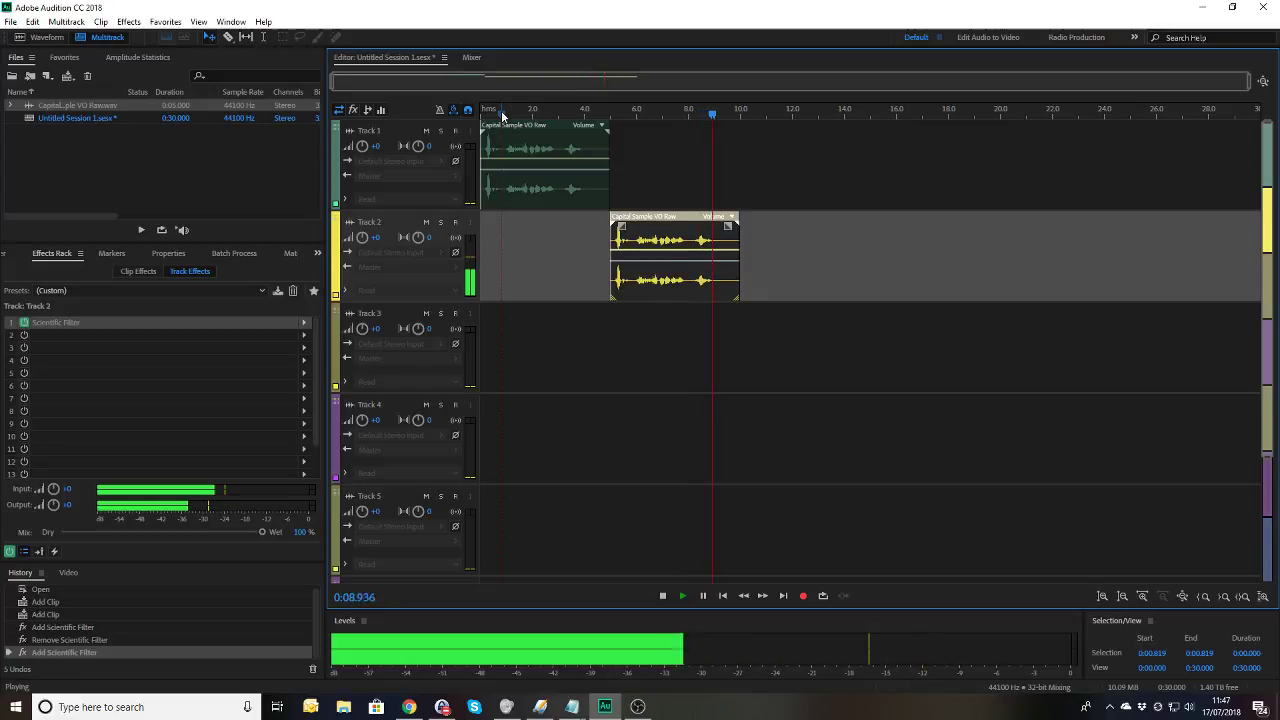
key("space")
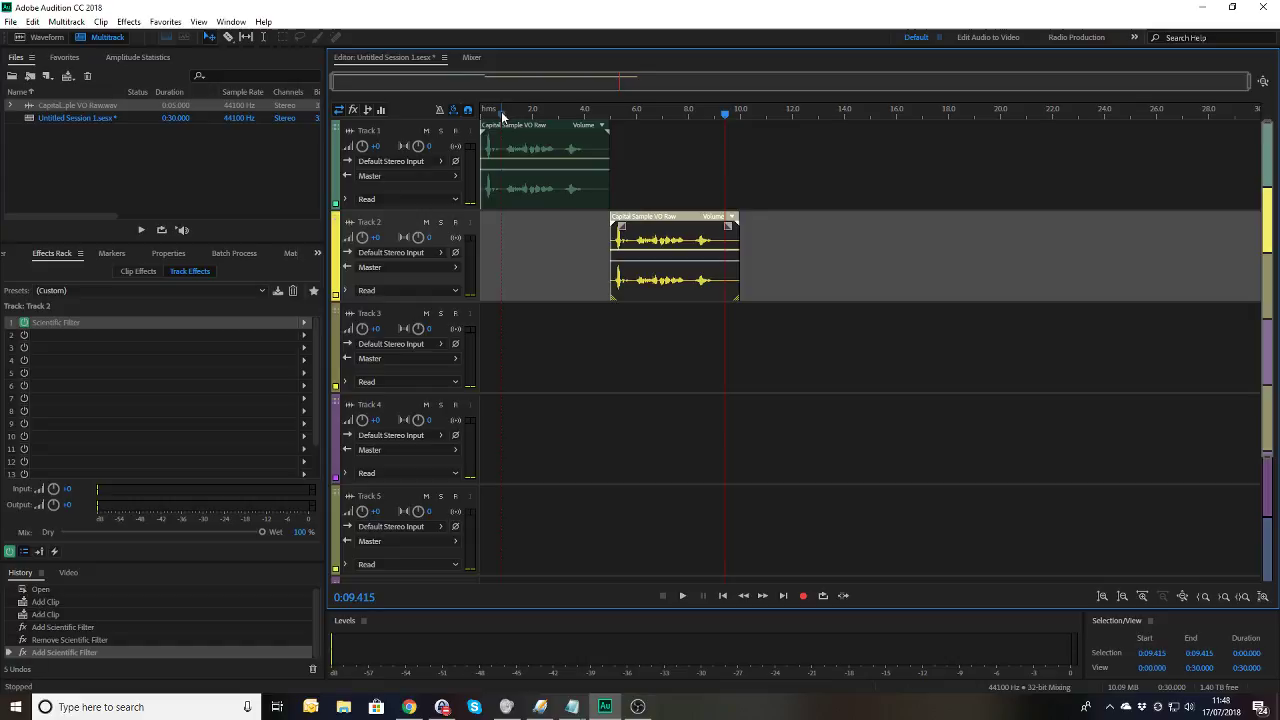
Step: Add Distortion to rack slot 2 and slightly raise one new point on its Positive curve
left_click(304, 341)
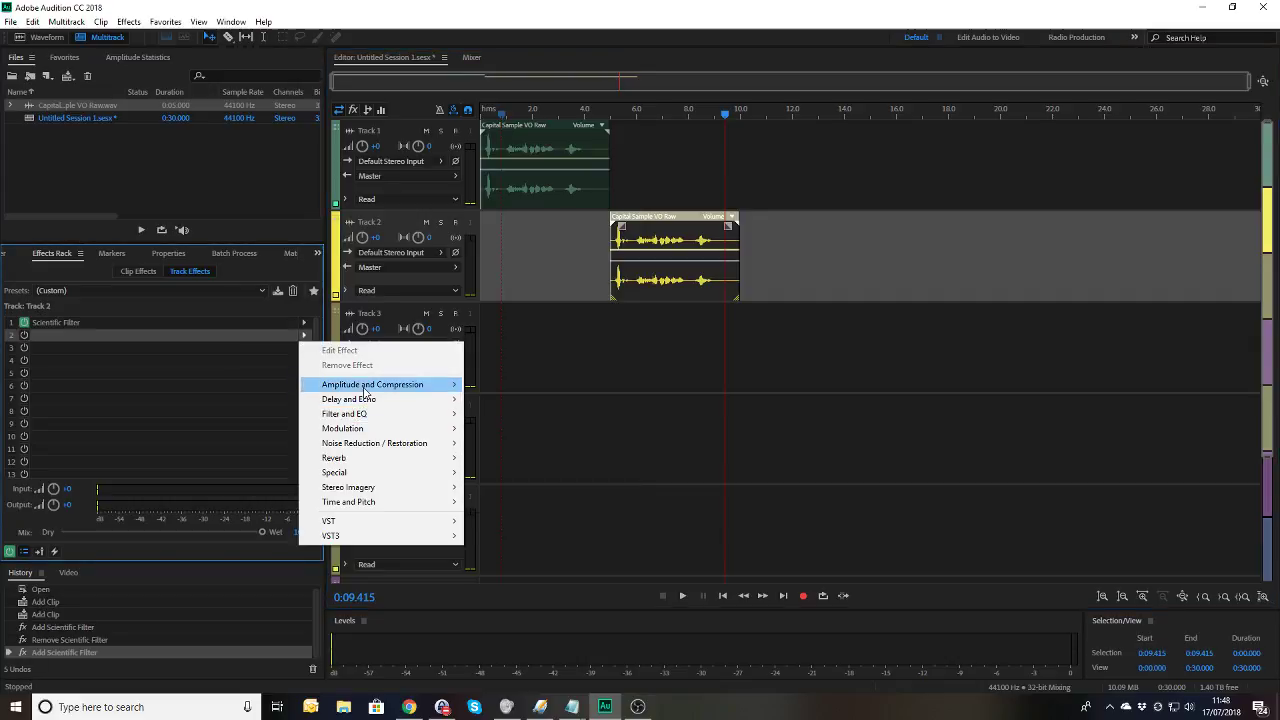
mouse_move(372, 474)
left_click(492, 479)
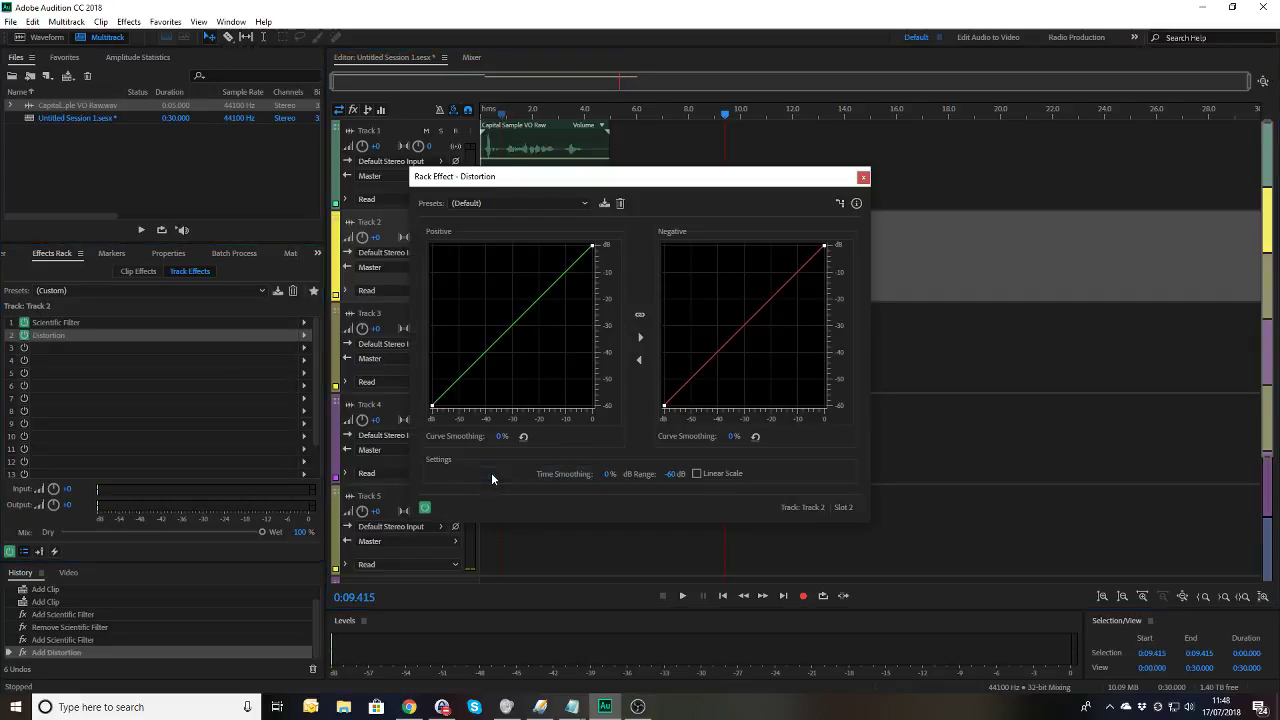
left_click(532, 307)
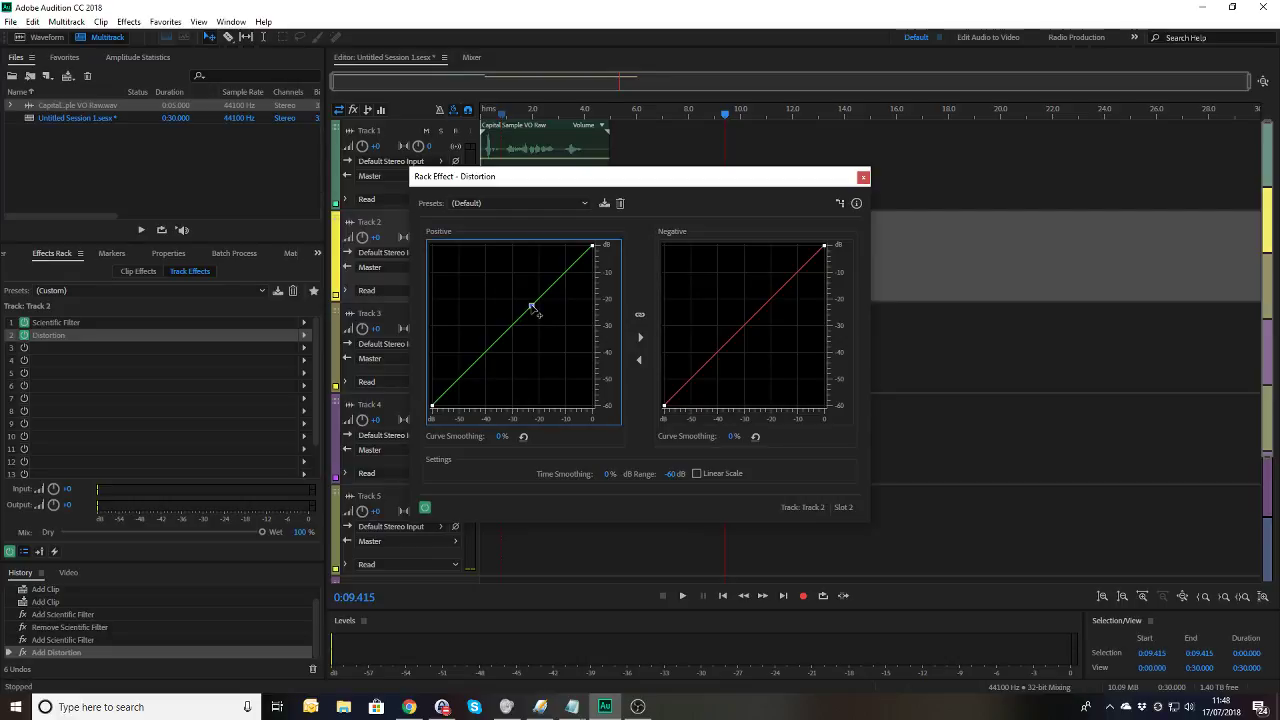
mouse_move(532, 307)
left_mouse_down()
mouse_move(526, 292)
mouse_move(528, 303)
left_mouse_up()
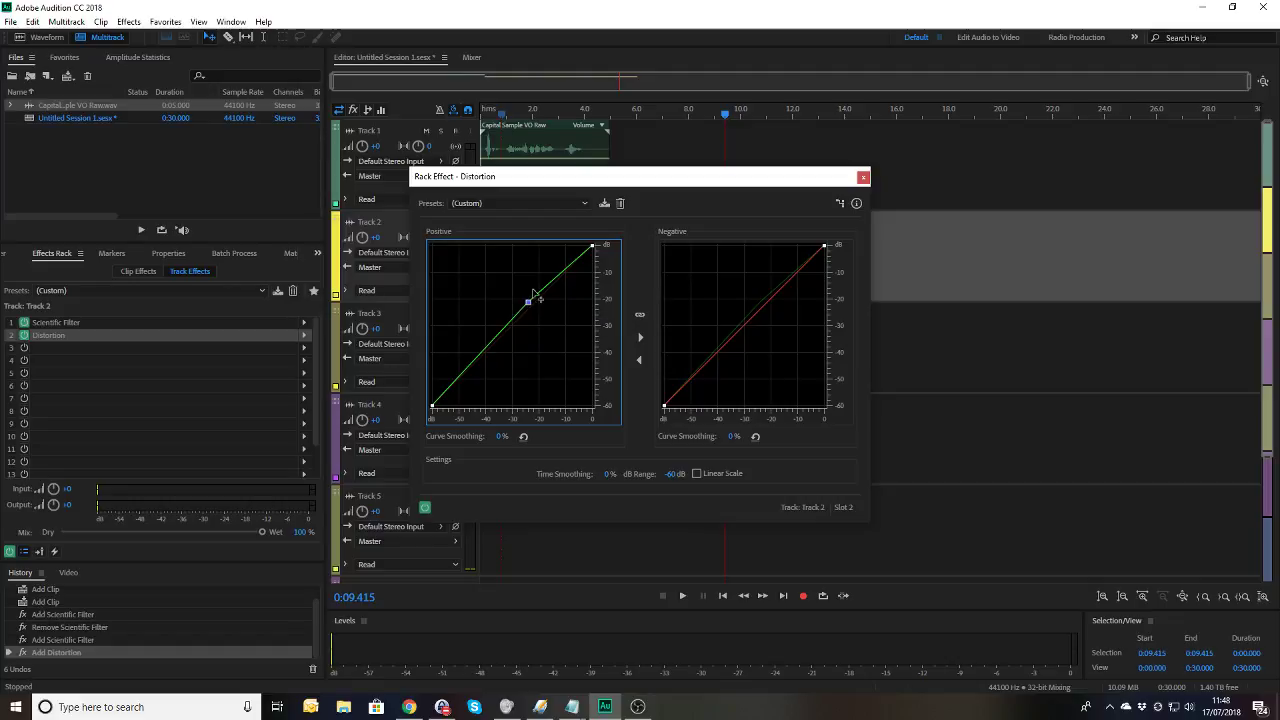
left_click_drag(586, 184, 902, 268)
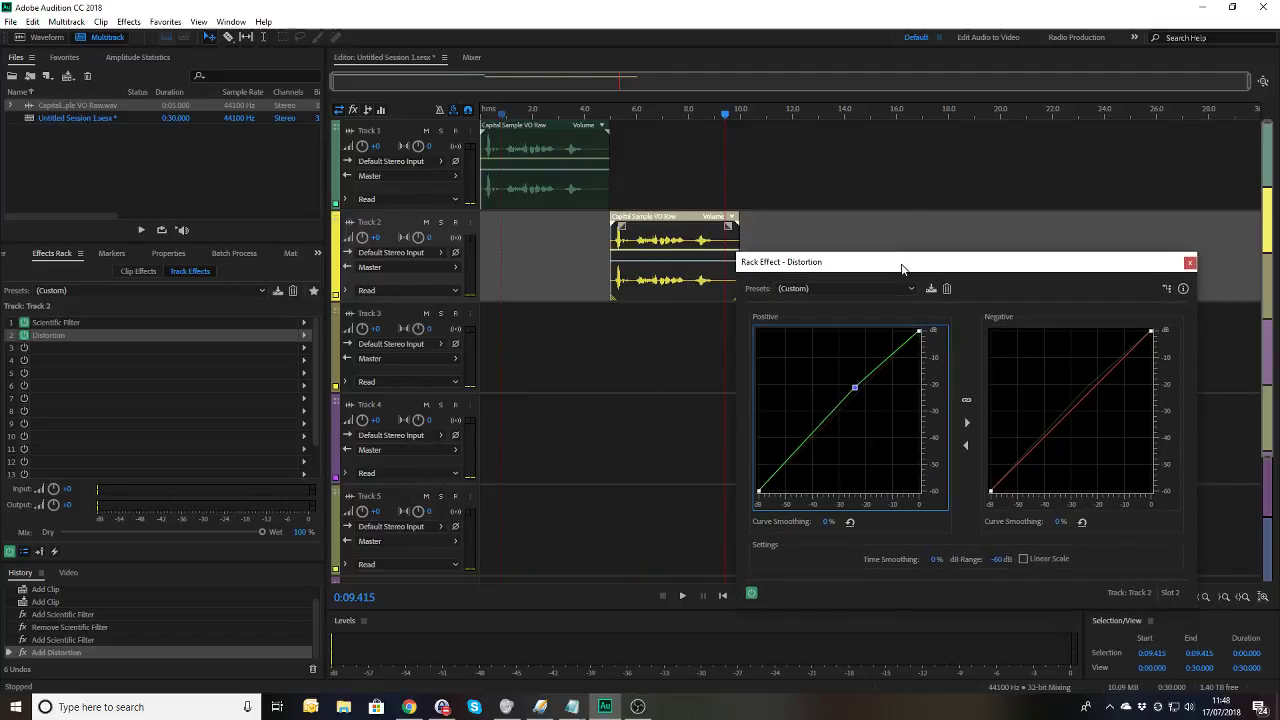
Step: Preview the distorted voiceover around 4.2–4.9 s, bypassing Distortion and re-enabling it to compare
left_click(590, 112)
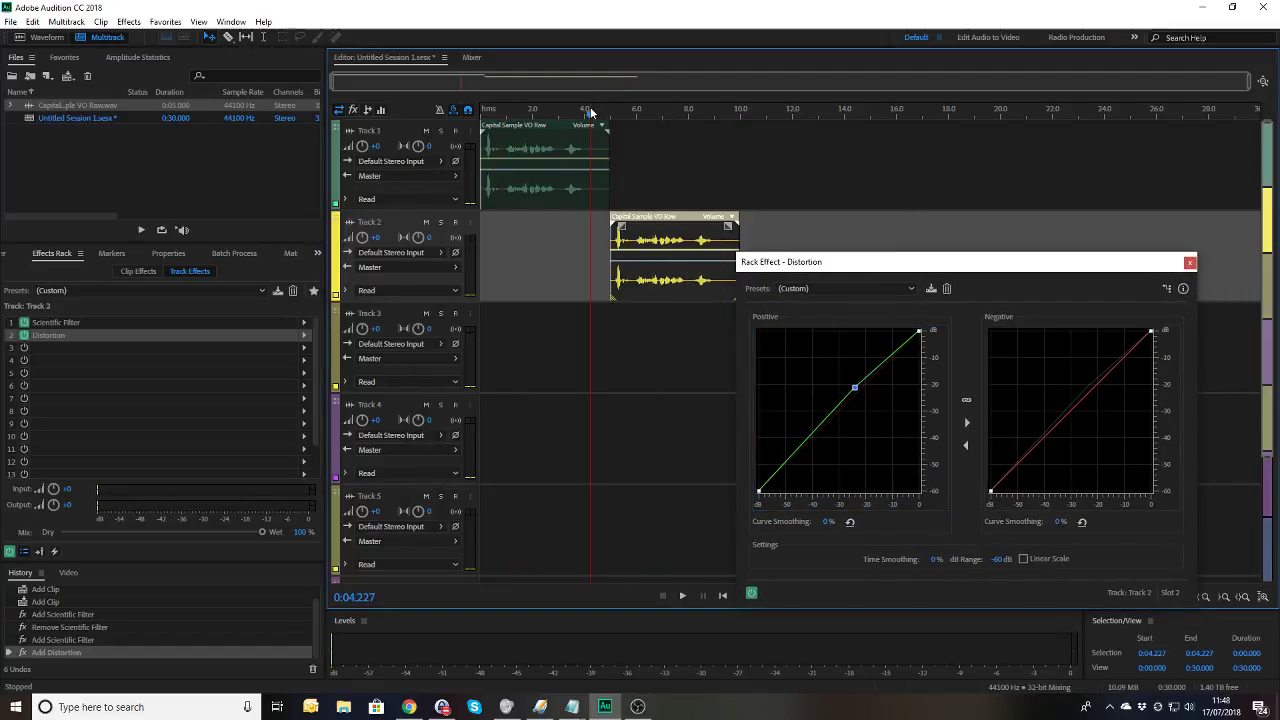
key("space")
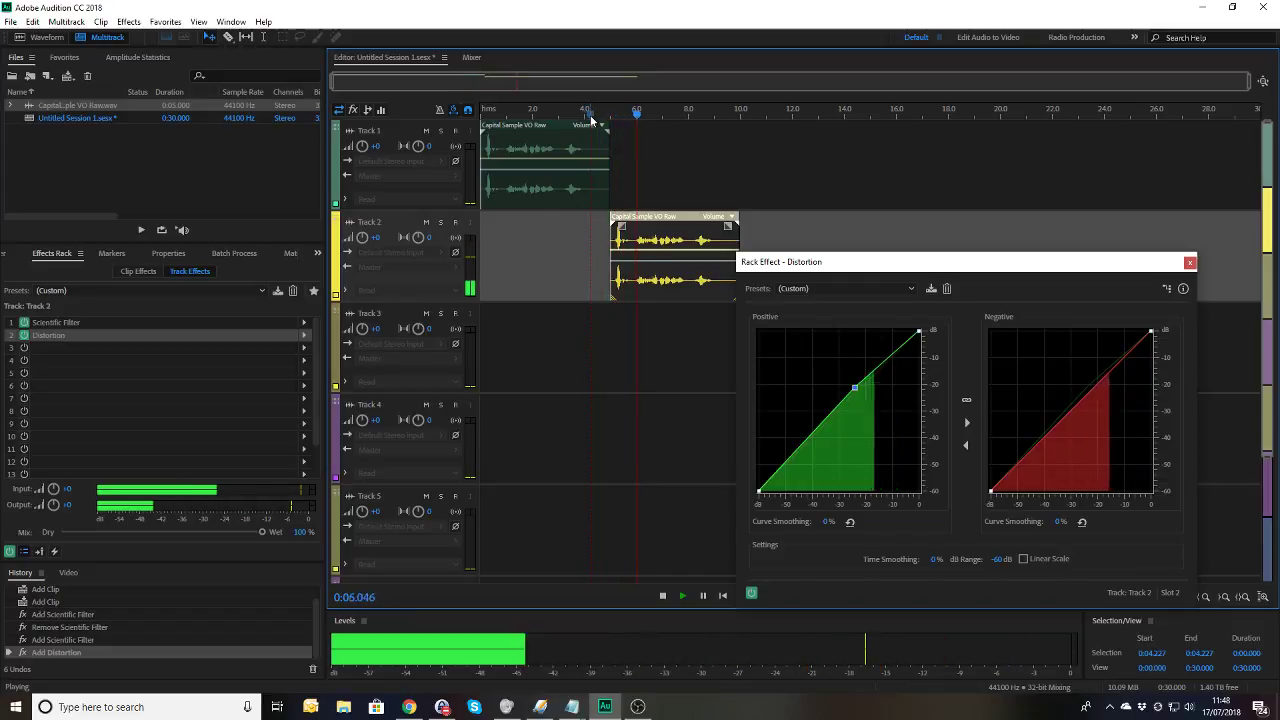
mouse_move(857, 393)
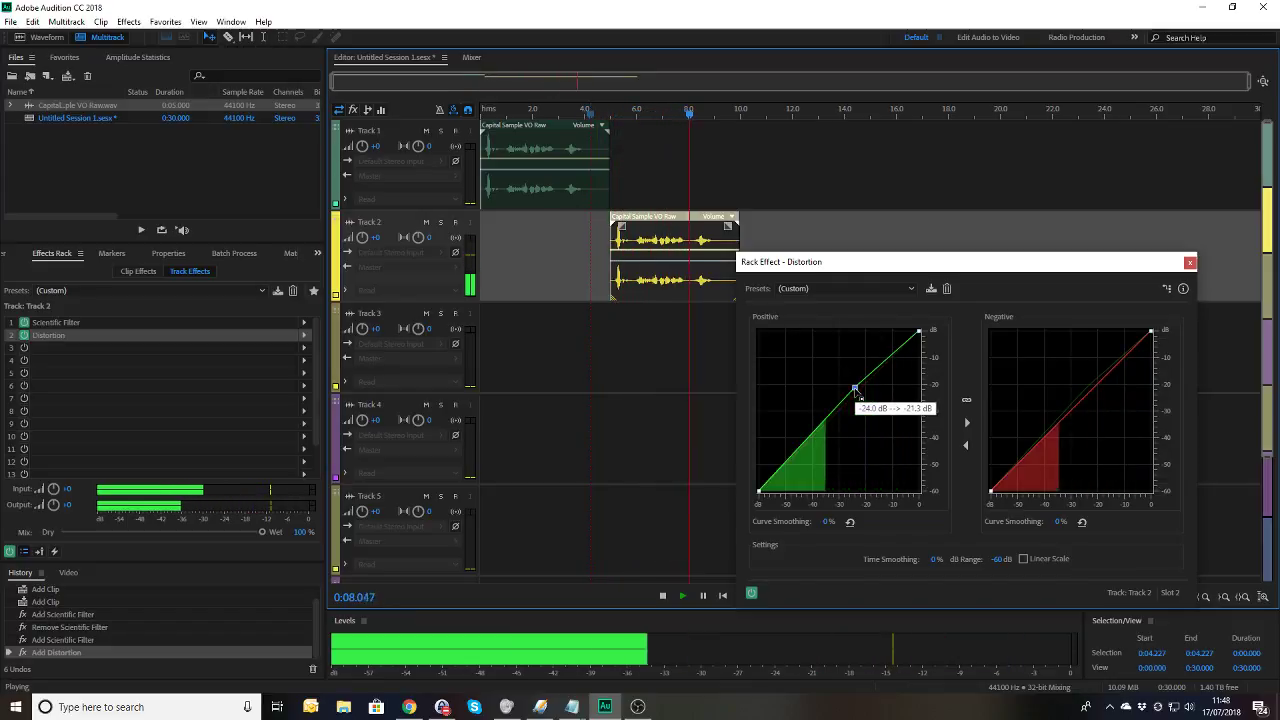
key("space")
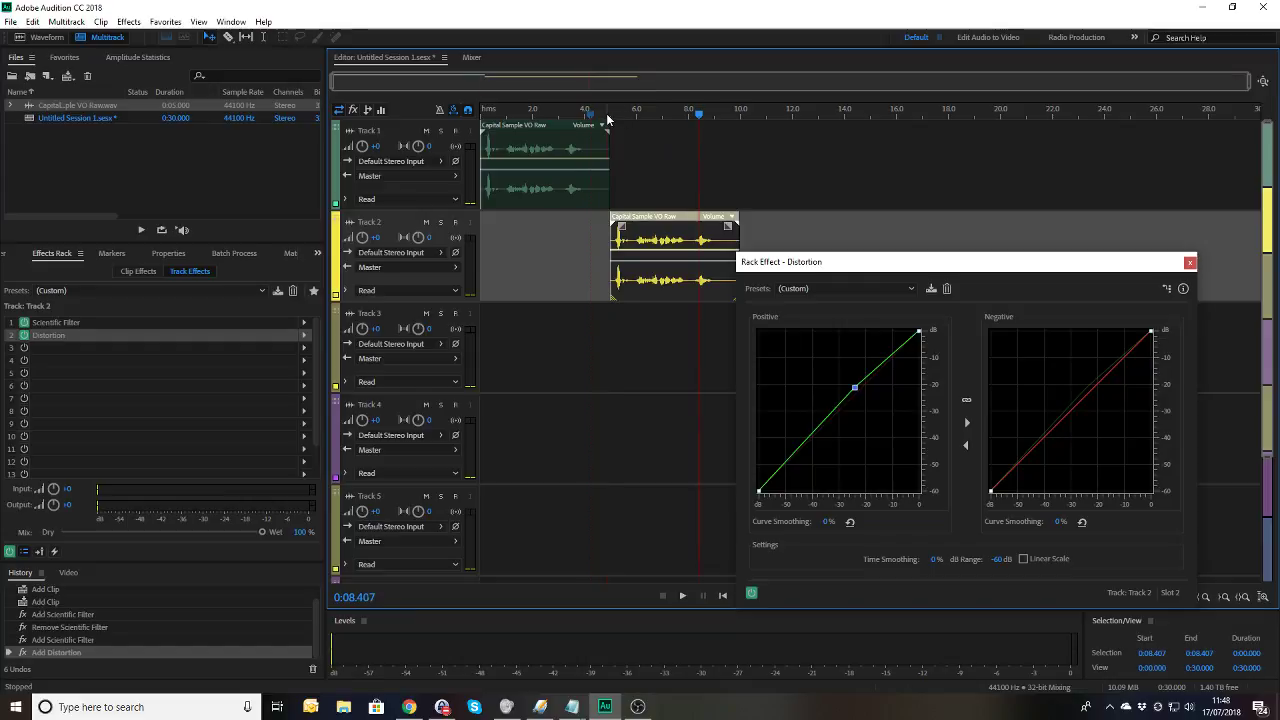
left_click(606, 113)
key("space")
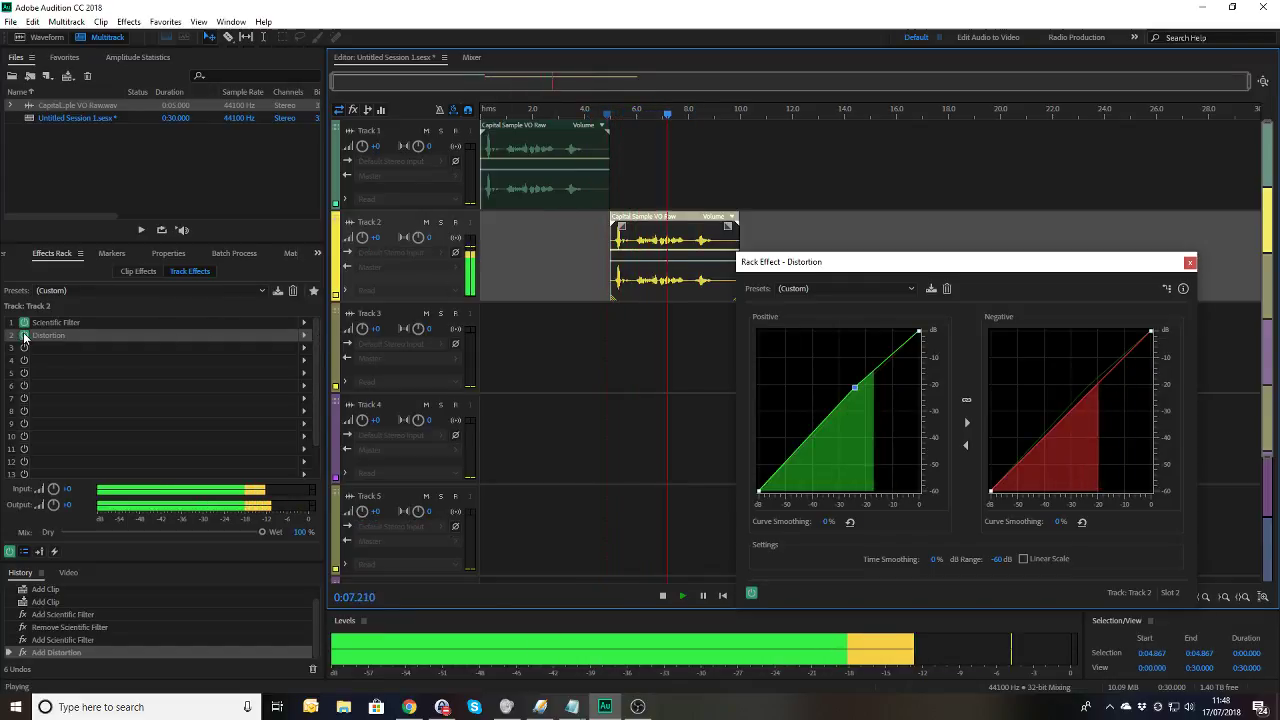
key("space")
left_click(609, 113)
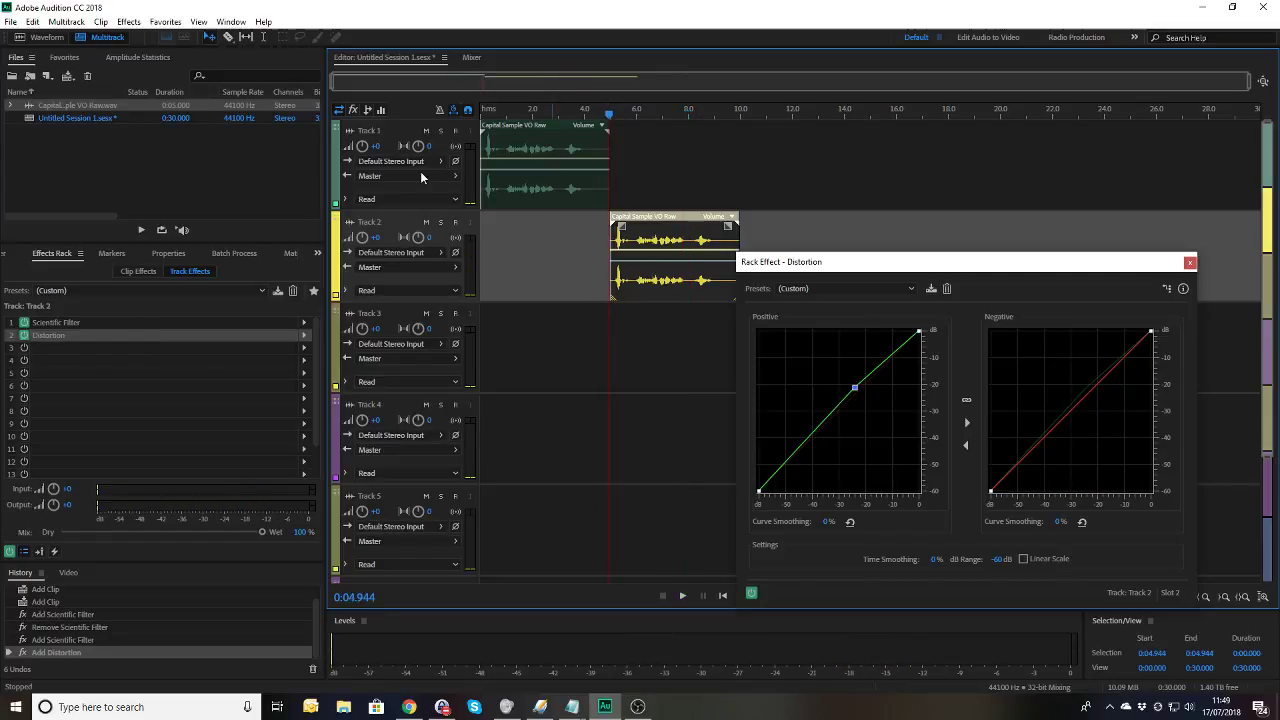
left_click(24, 336)
key("space")
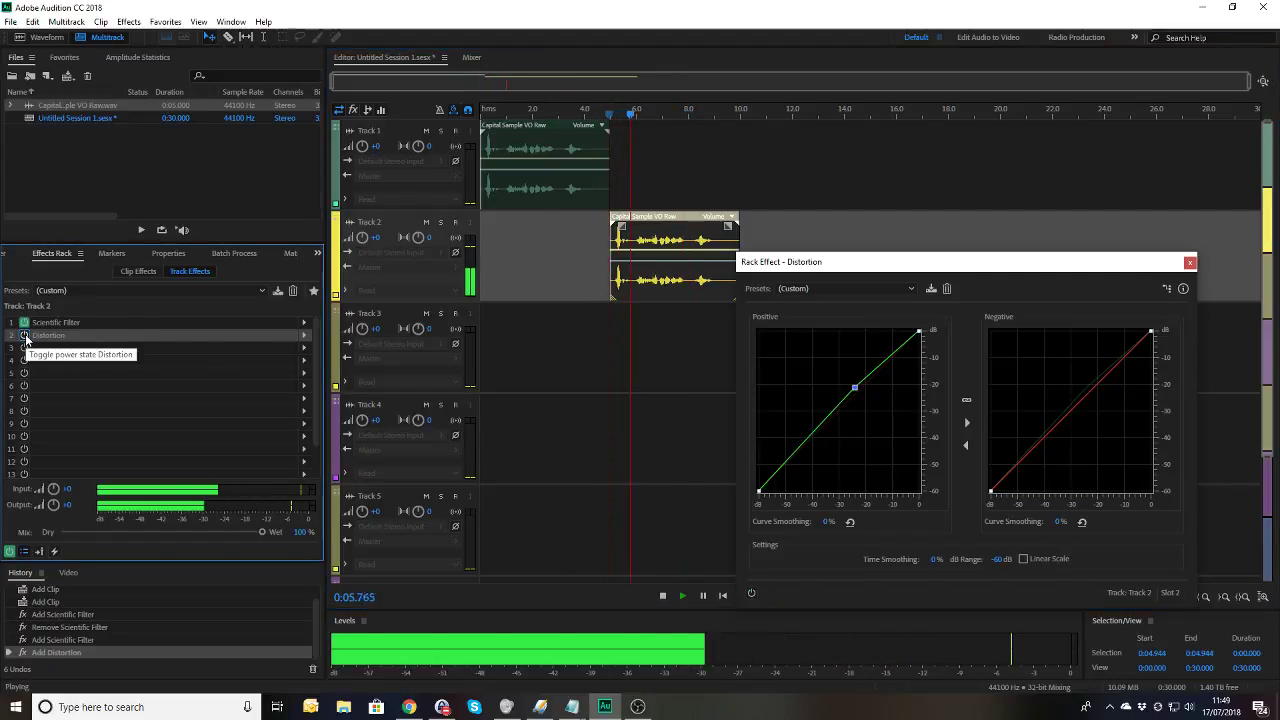
left_click(25, 338)
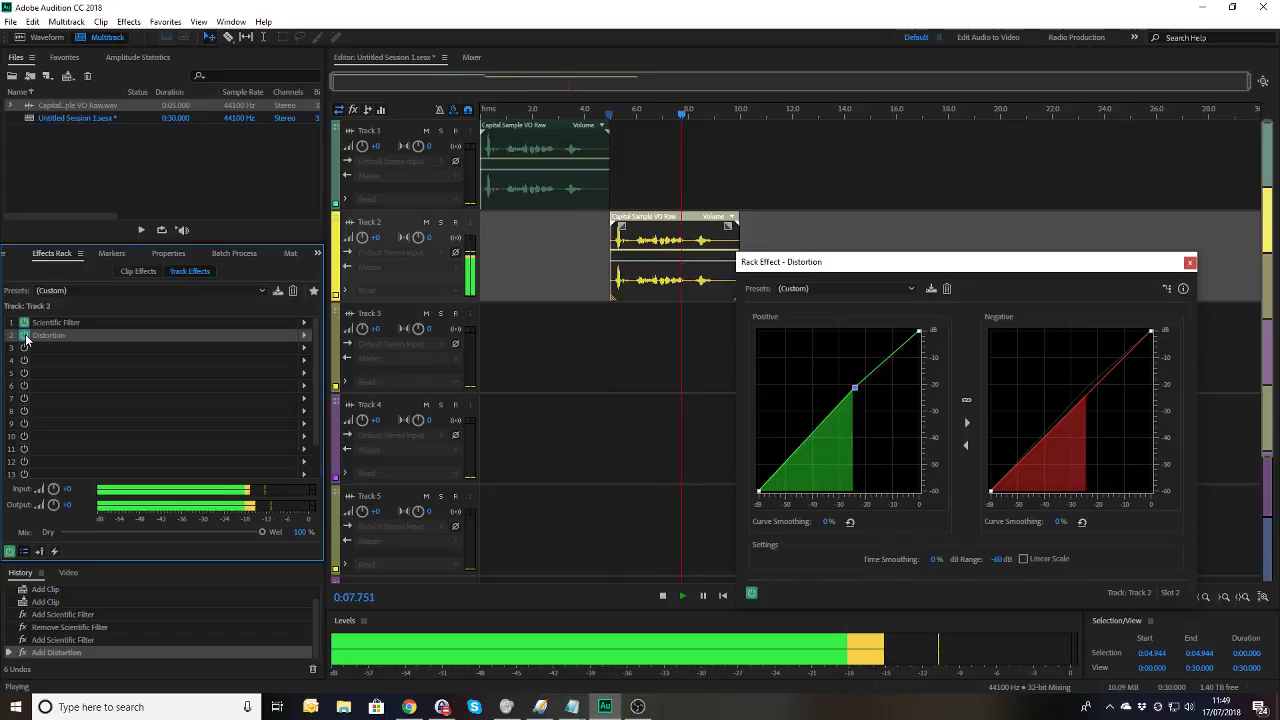
Step: Add a slightly raised point to the Distortion Negative curve and preview from about 4.9 s
left_click(1089, 387)
left_click_drag(1089, 387, 1086, 383)
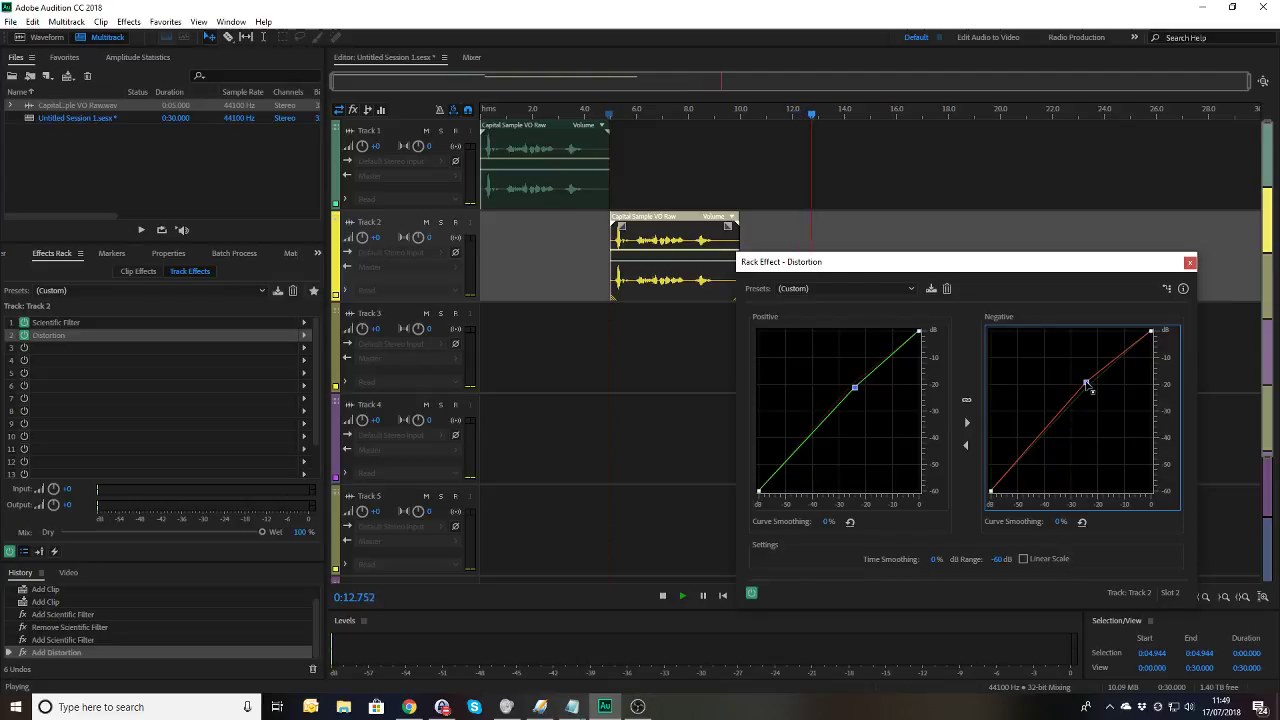
left_click(606, 118)
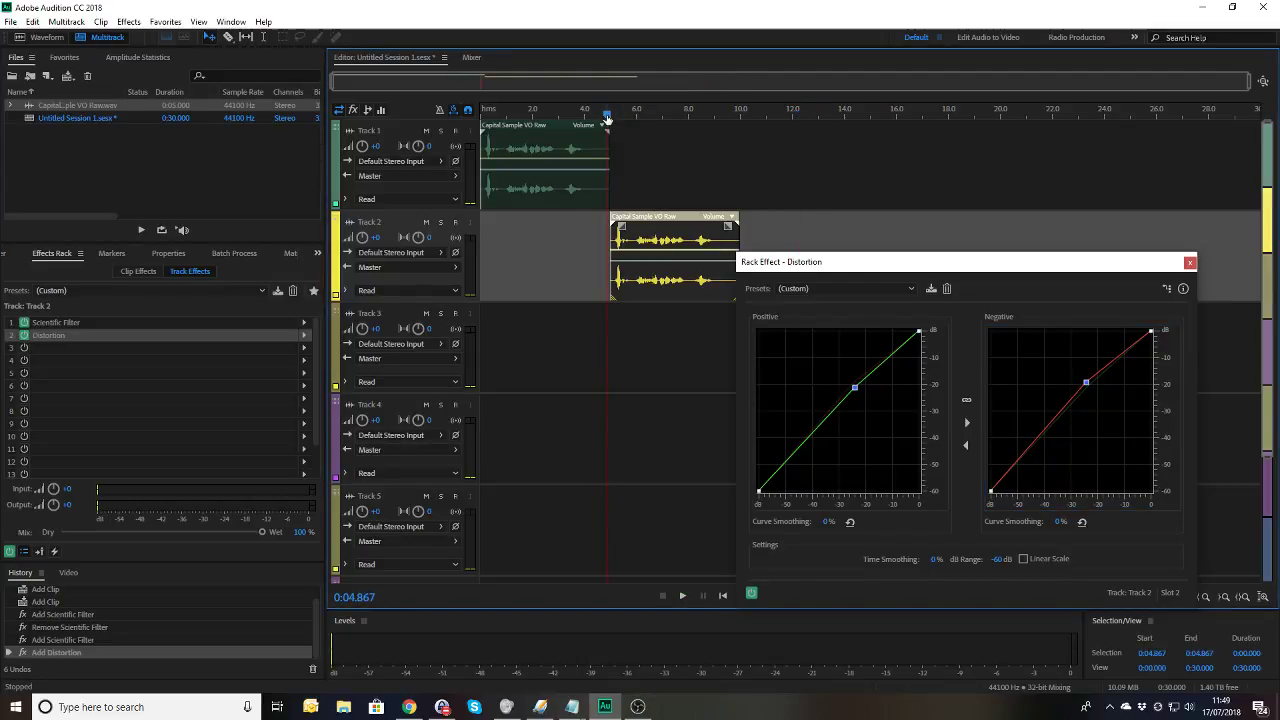
key("space")
Step: Add Chorus to rack slot 3 with Spread 100 ms, closing the Distortion window
left_click(304, 347)
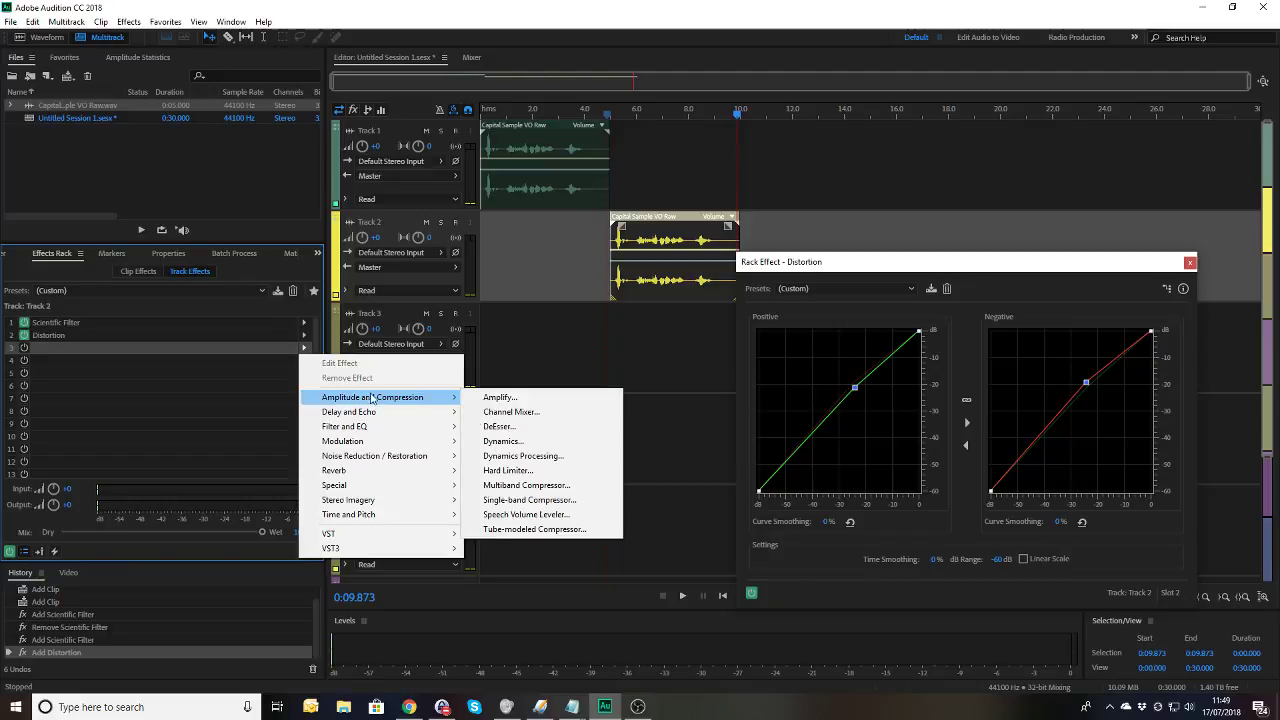
mouse_move(389, 443)
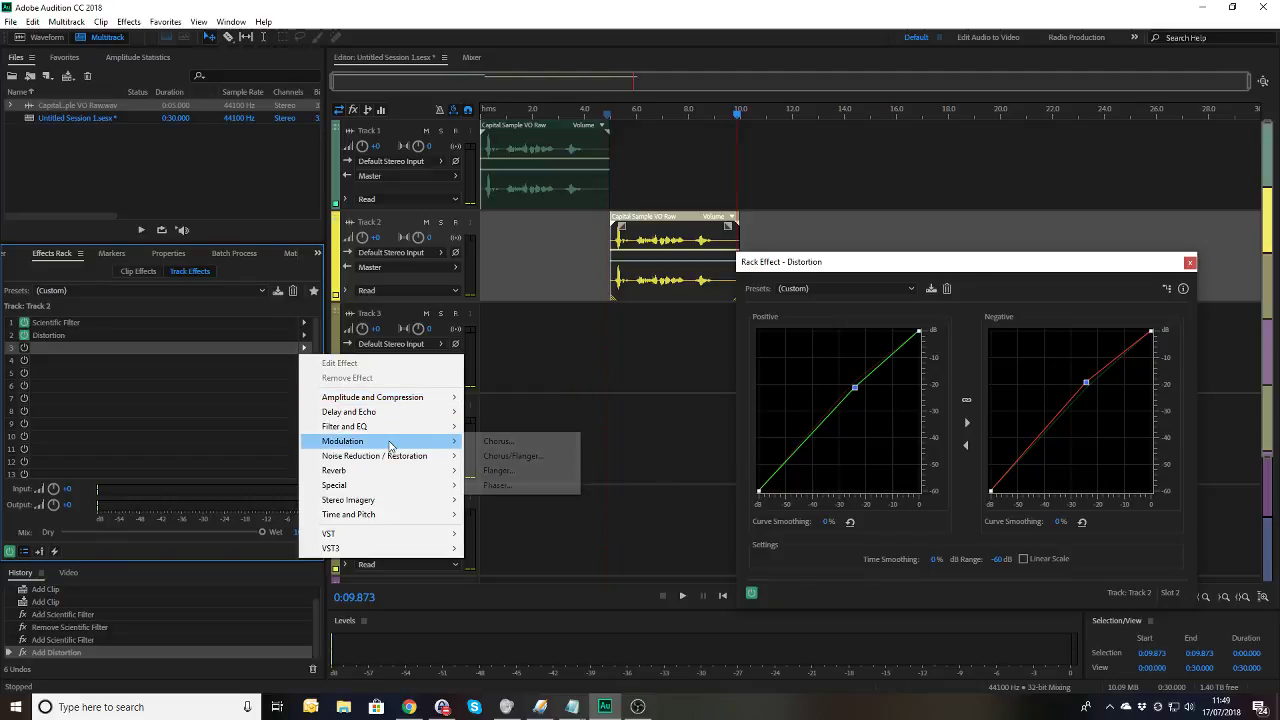
left_click(521, 443)
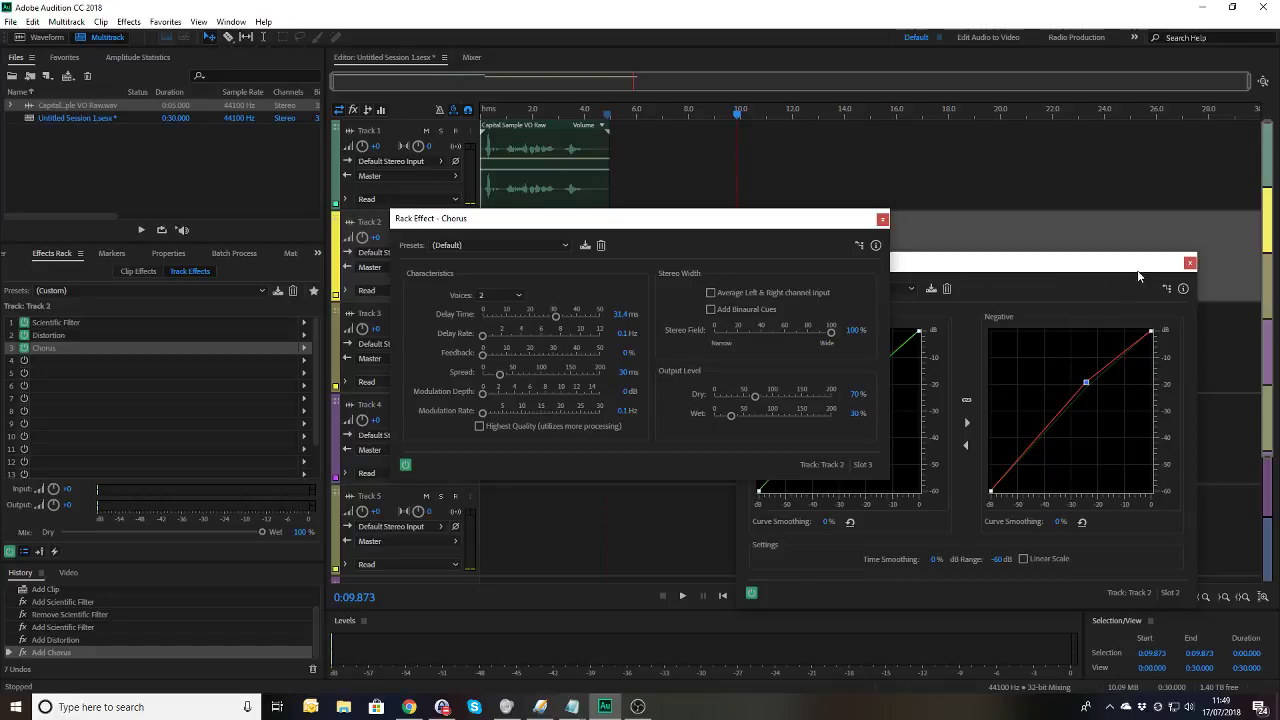
left_click(1189, 262)
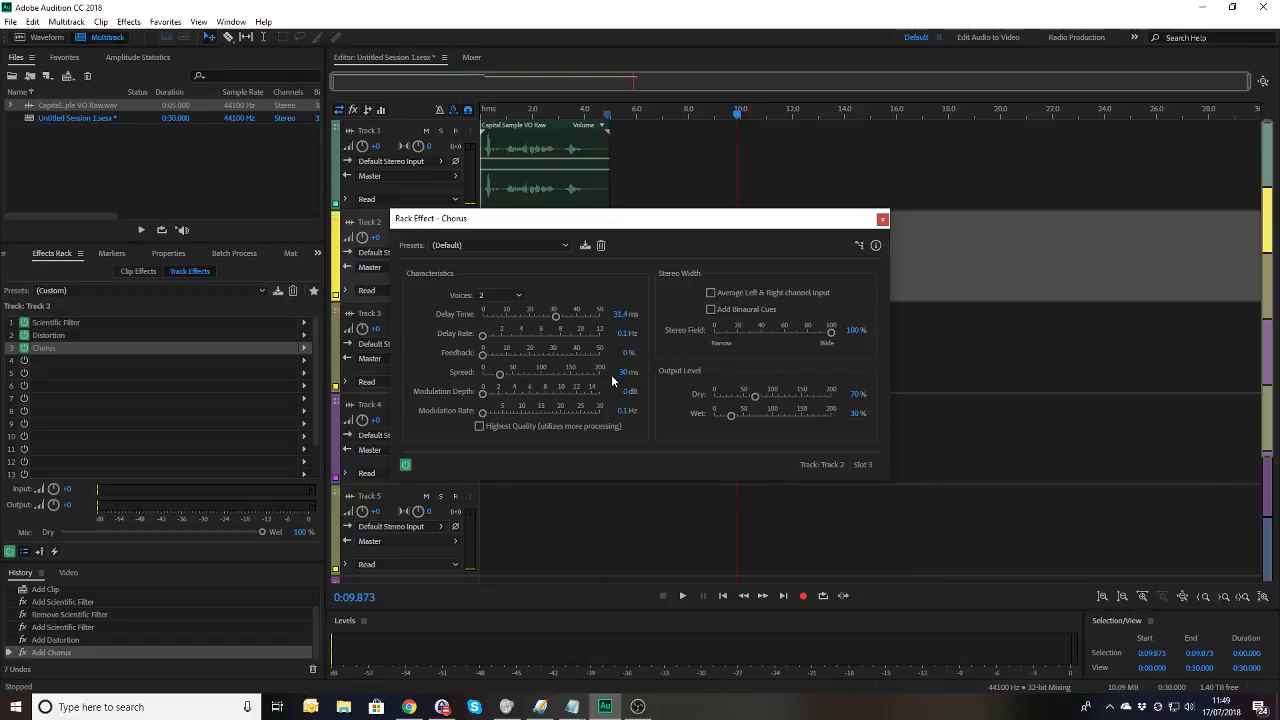
left_click(622, 372)
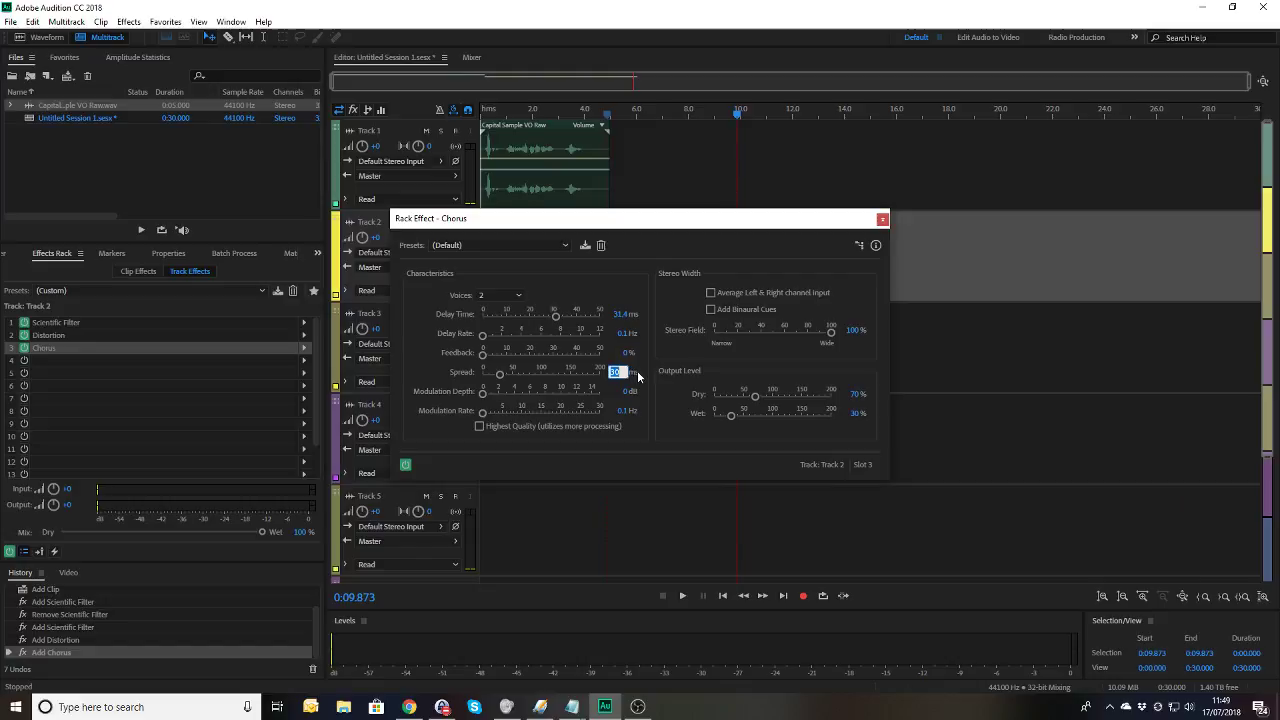
type("100")
key("Return")
Step: Preview the chorus from about 4.6 s, then close the Chorus window
left_click_drag(775, 224, 913, 326)
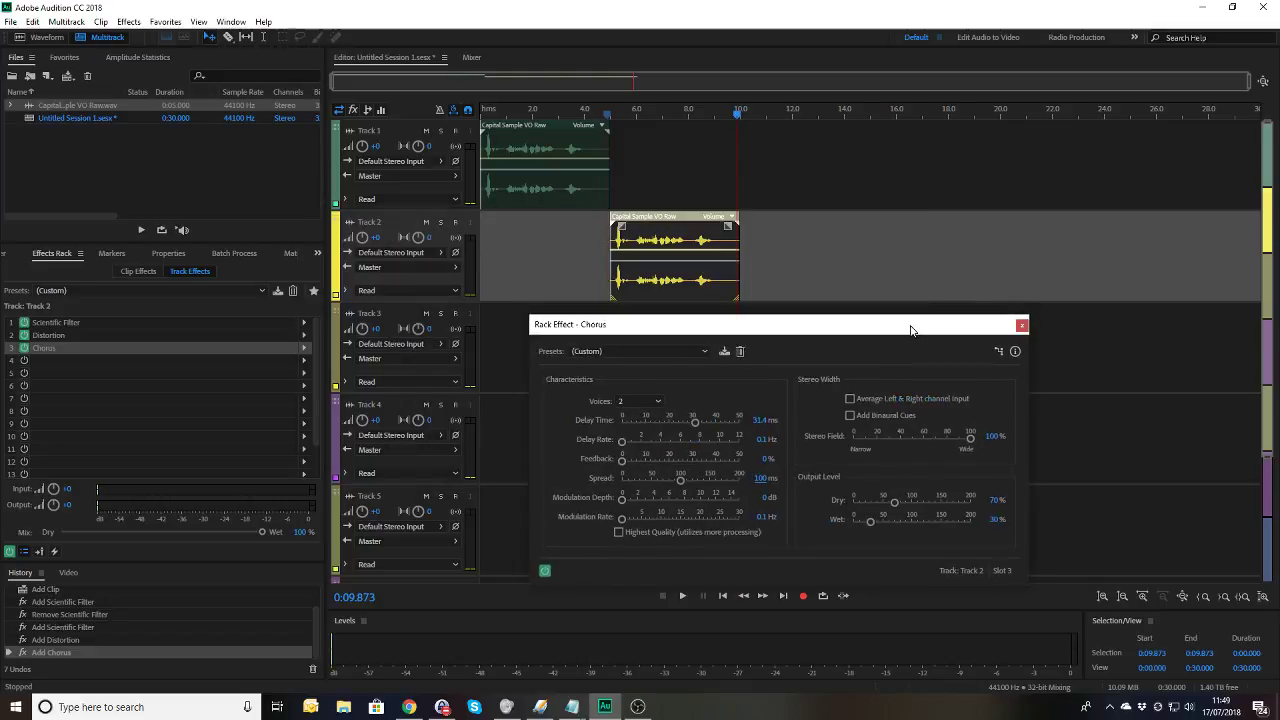
left_click(601, 115)
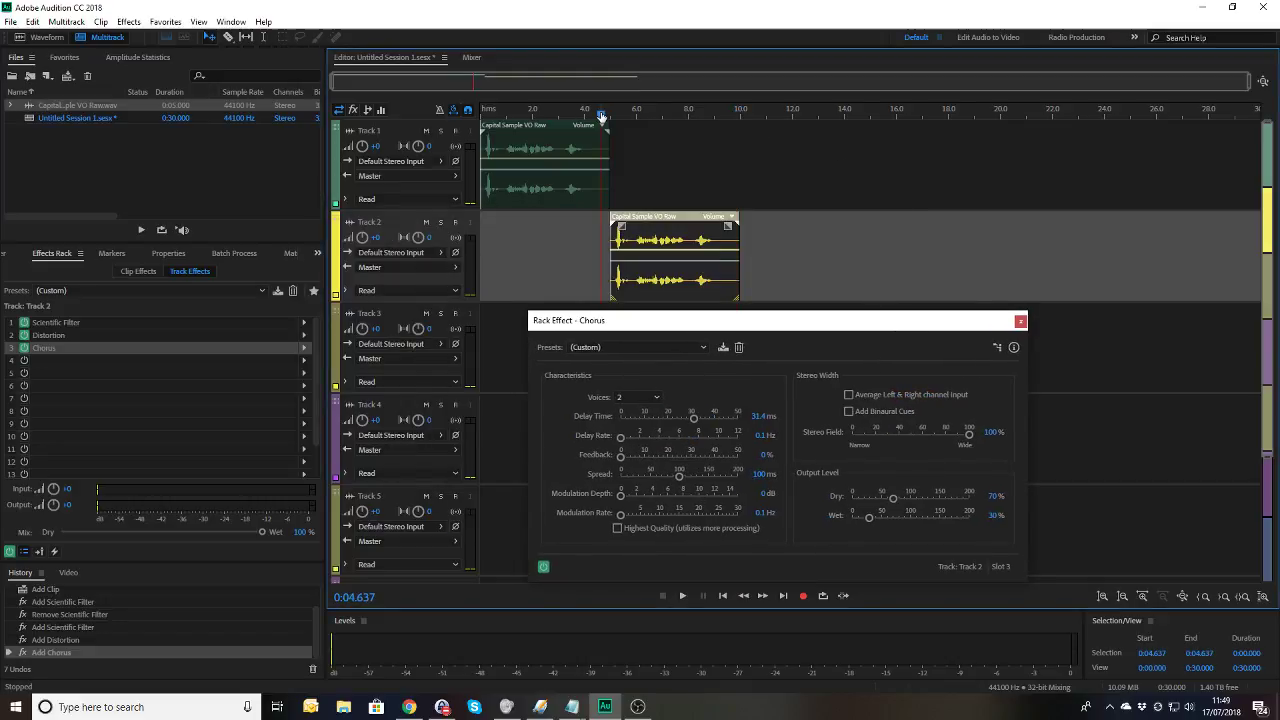
key("space")
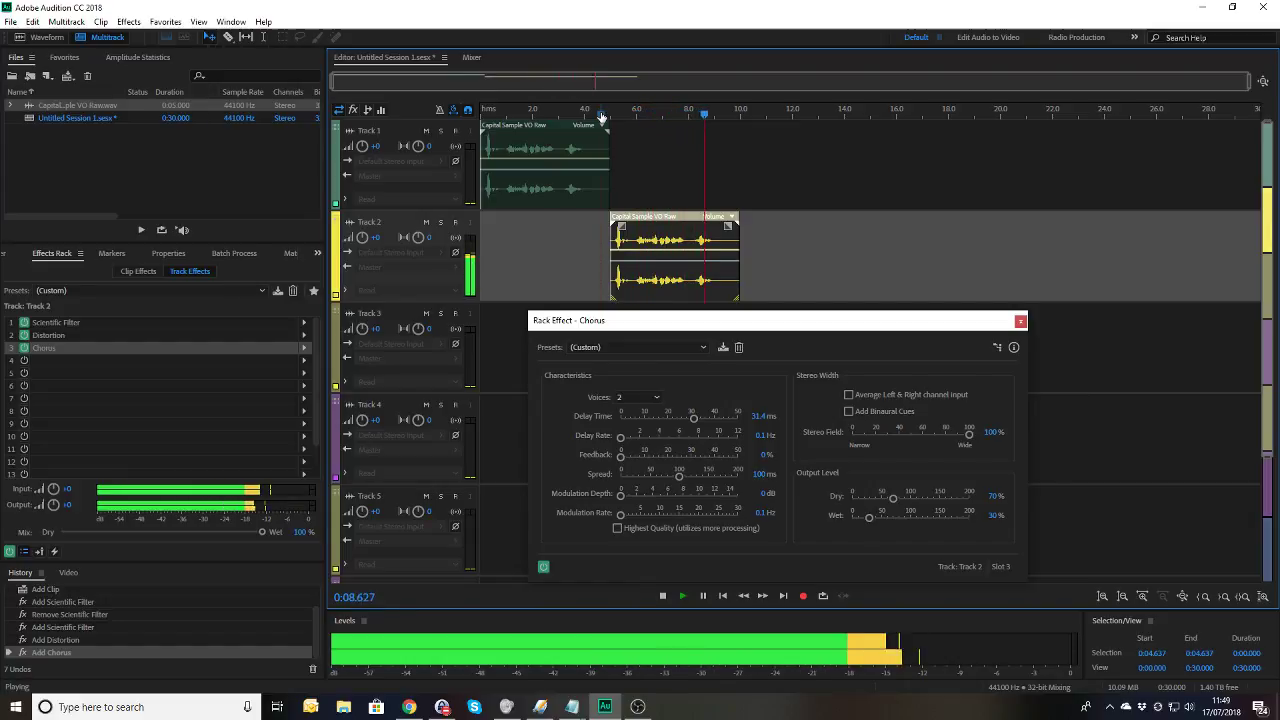
key("space")
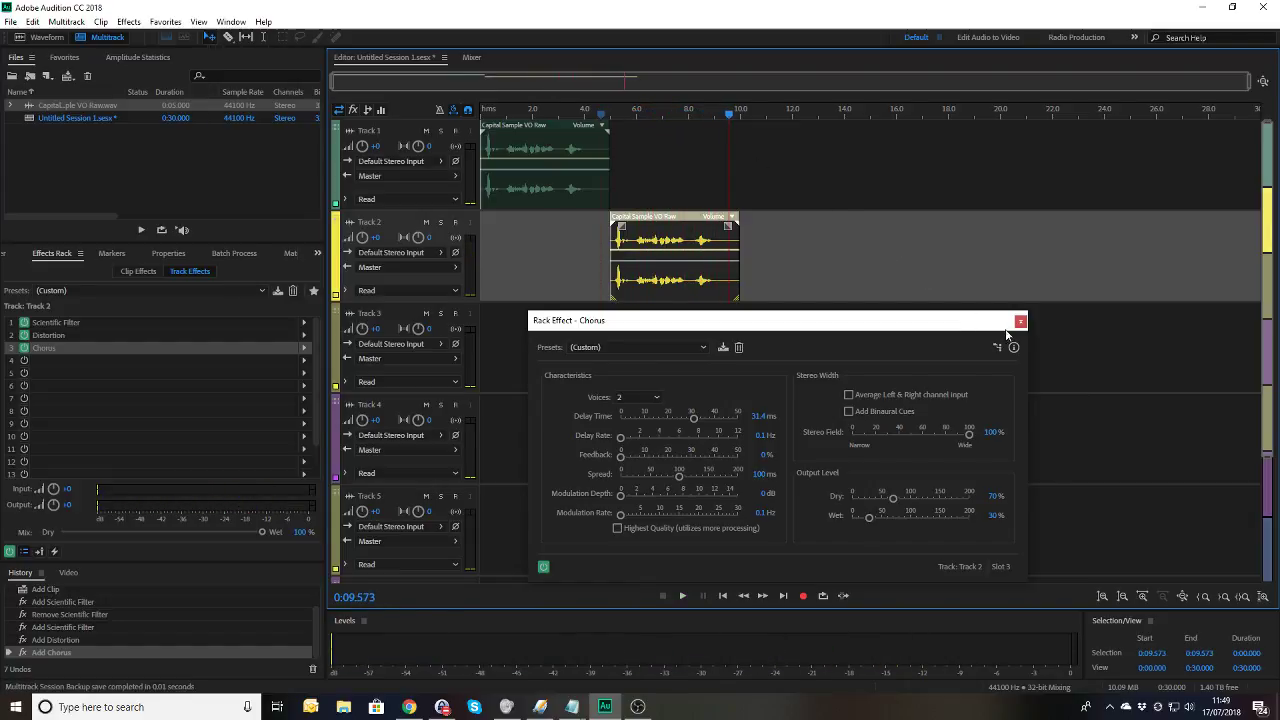
left_click(1020, 321)
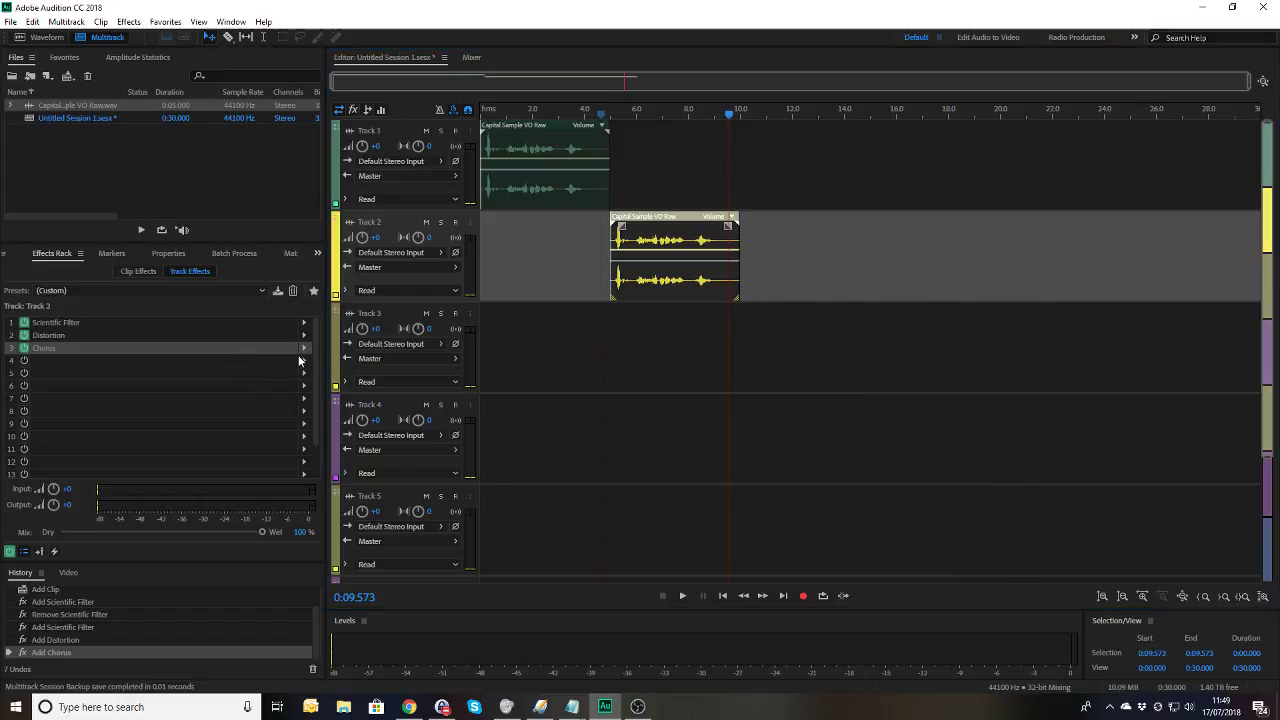
Step: Add a Parametric Equalizer to rack slot 4 using the Generic Low-Pass preset
left_click(303, 360)
mouse_move(383, 414)
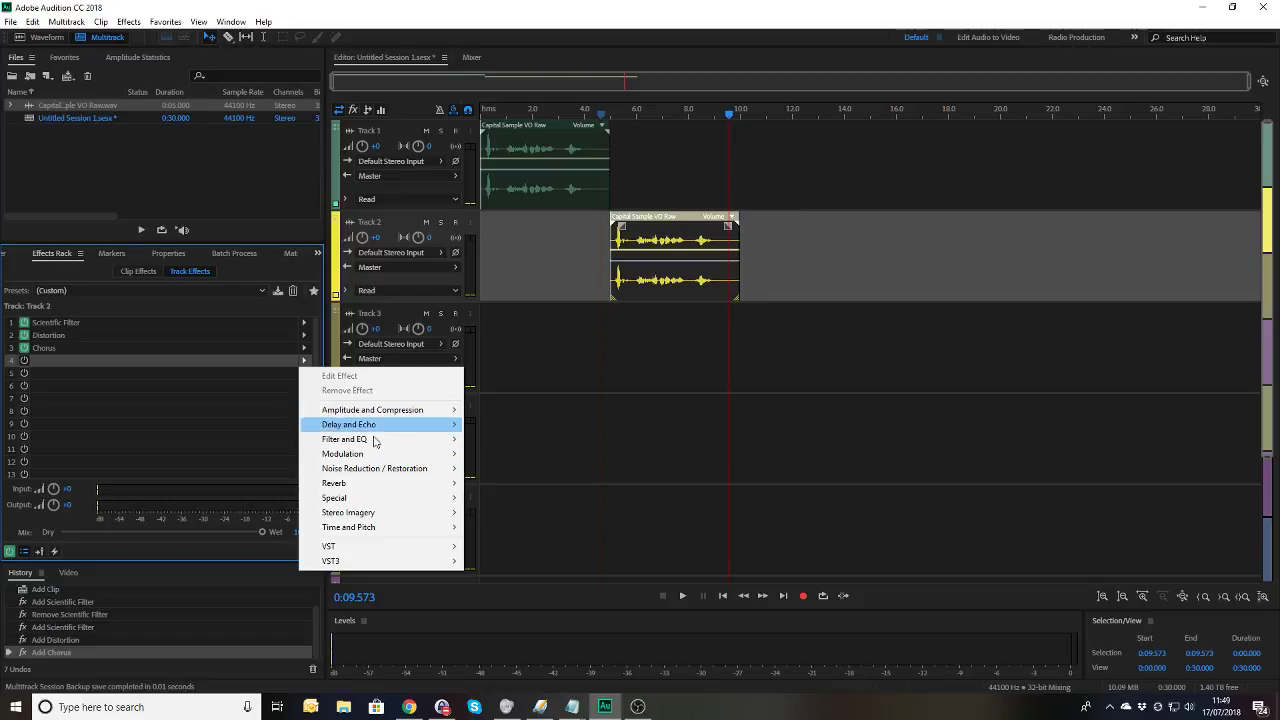
mouse_move(367, 445)
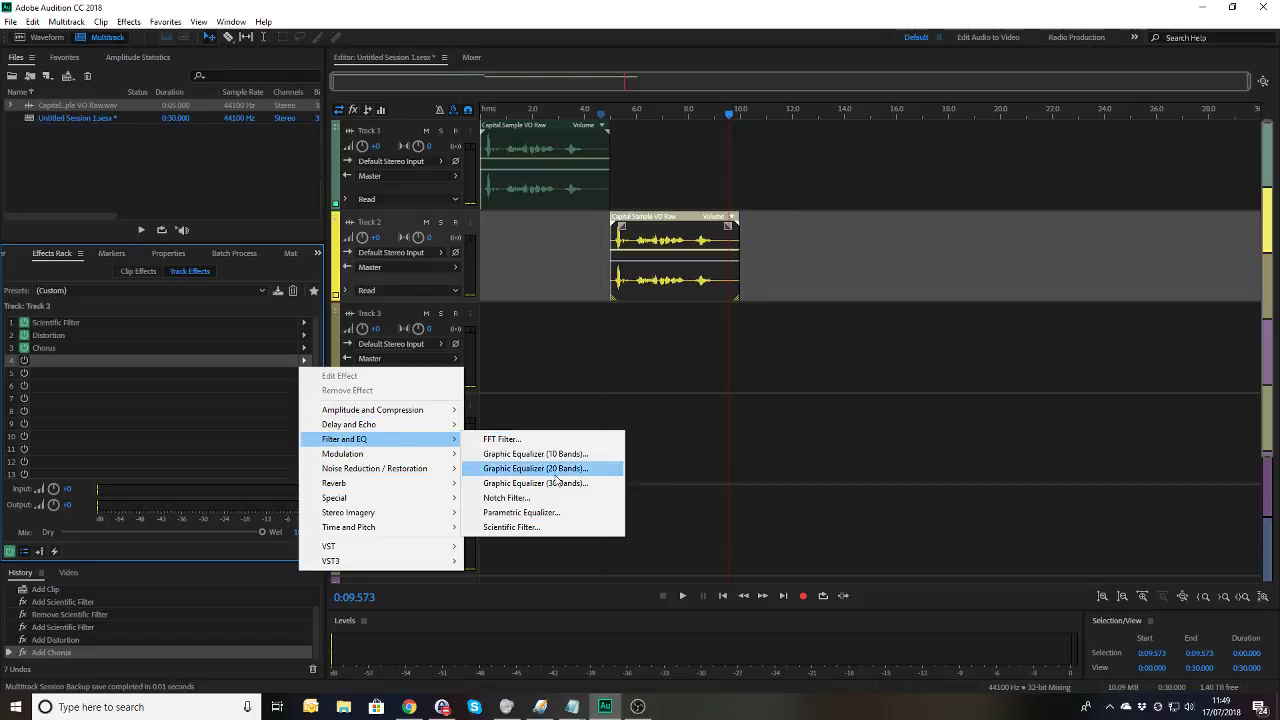
left_click(547, 512)
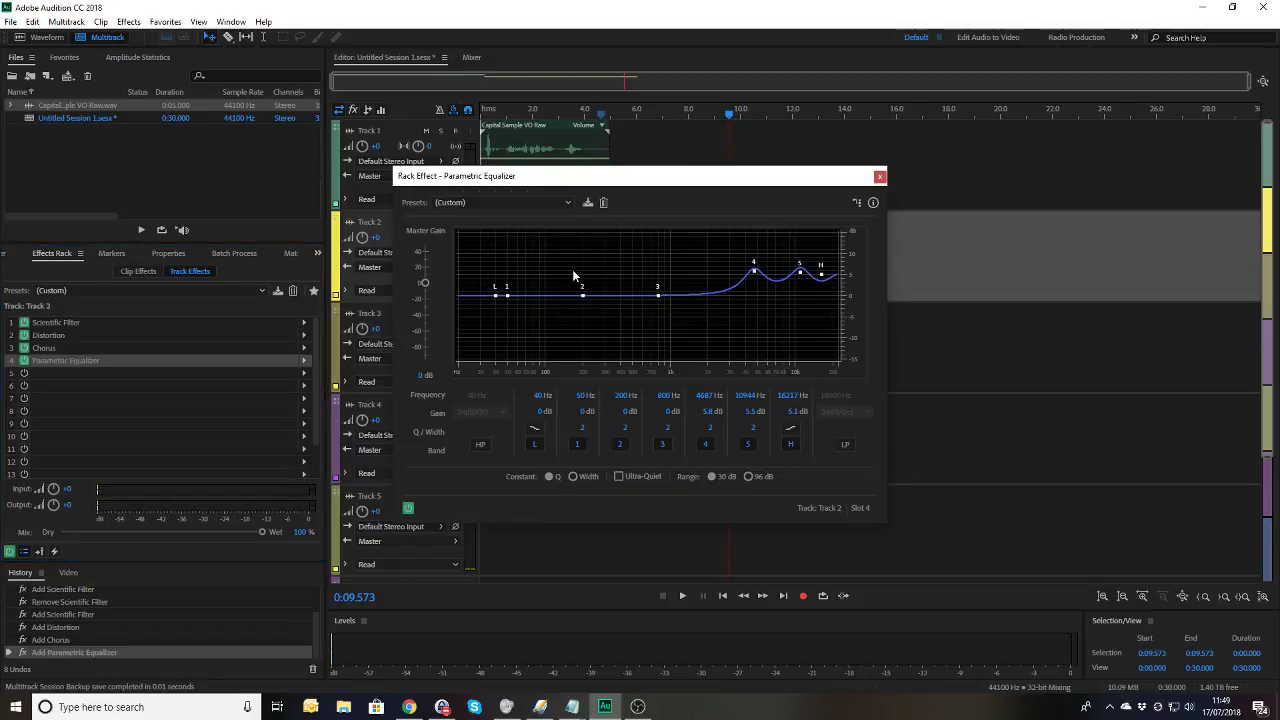
left_click(510, 202)
left_click(504, 219)
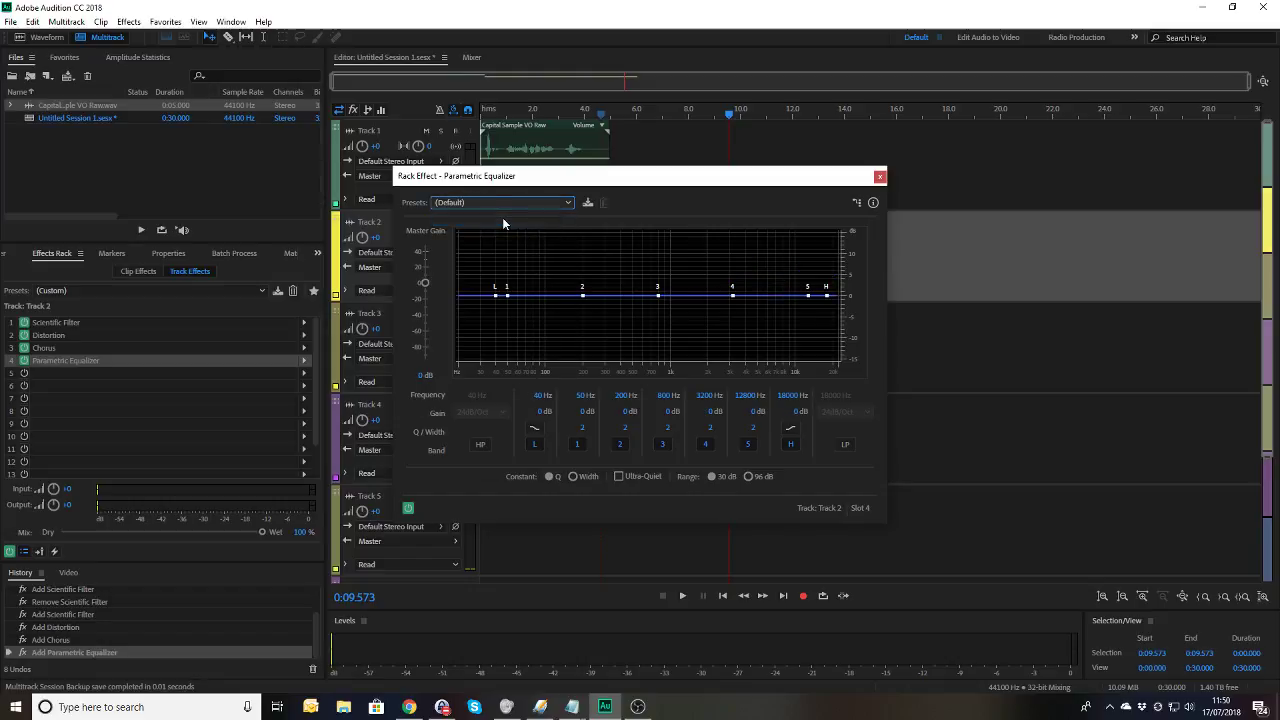
left_click(500, 205)
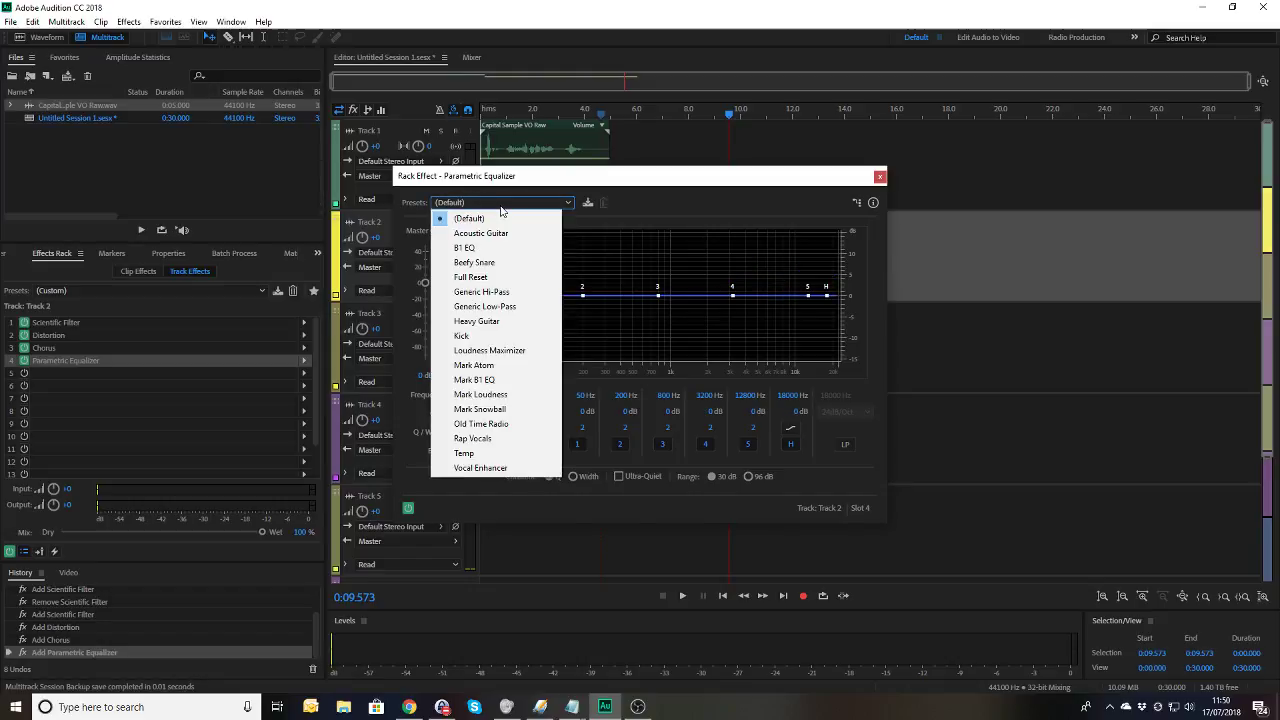
left_click(486, 307)
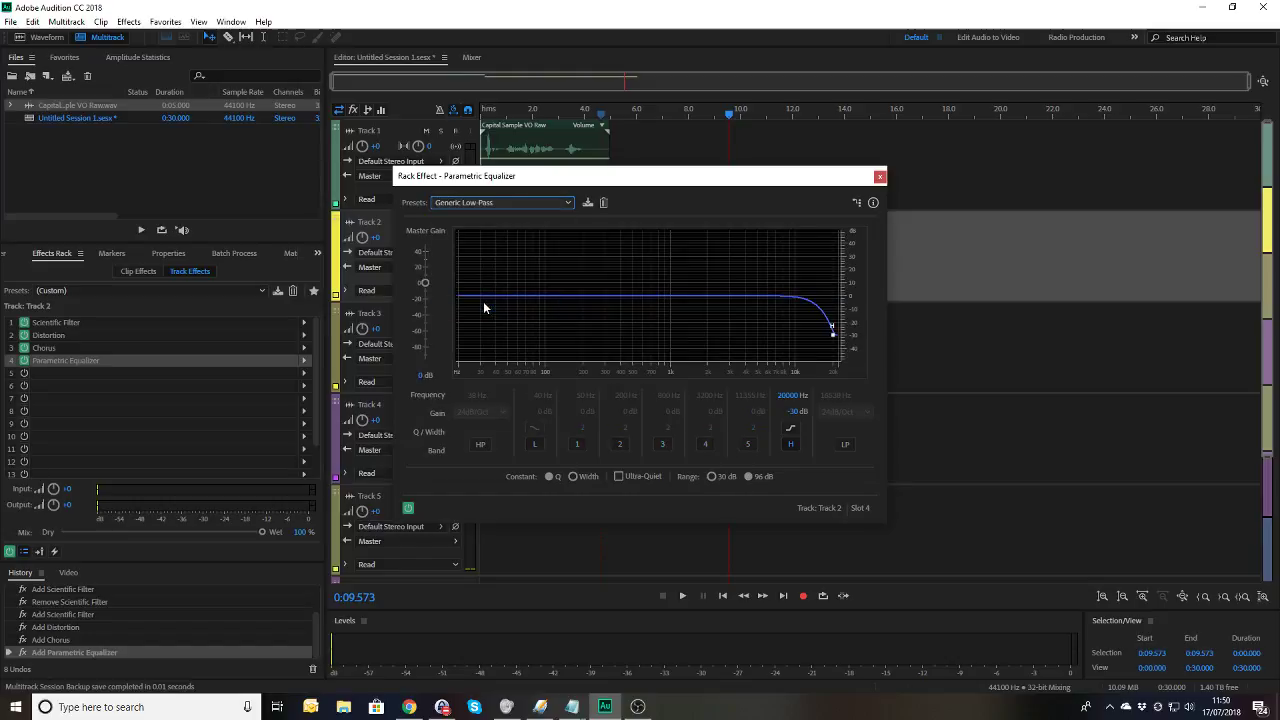
Step: Preview the low-pass from about 5.4 s, then close the equalizer window
left_click(622, 116)
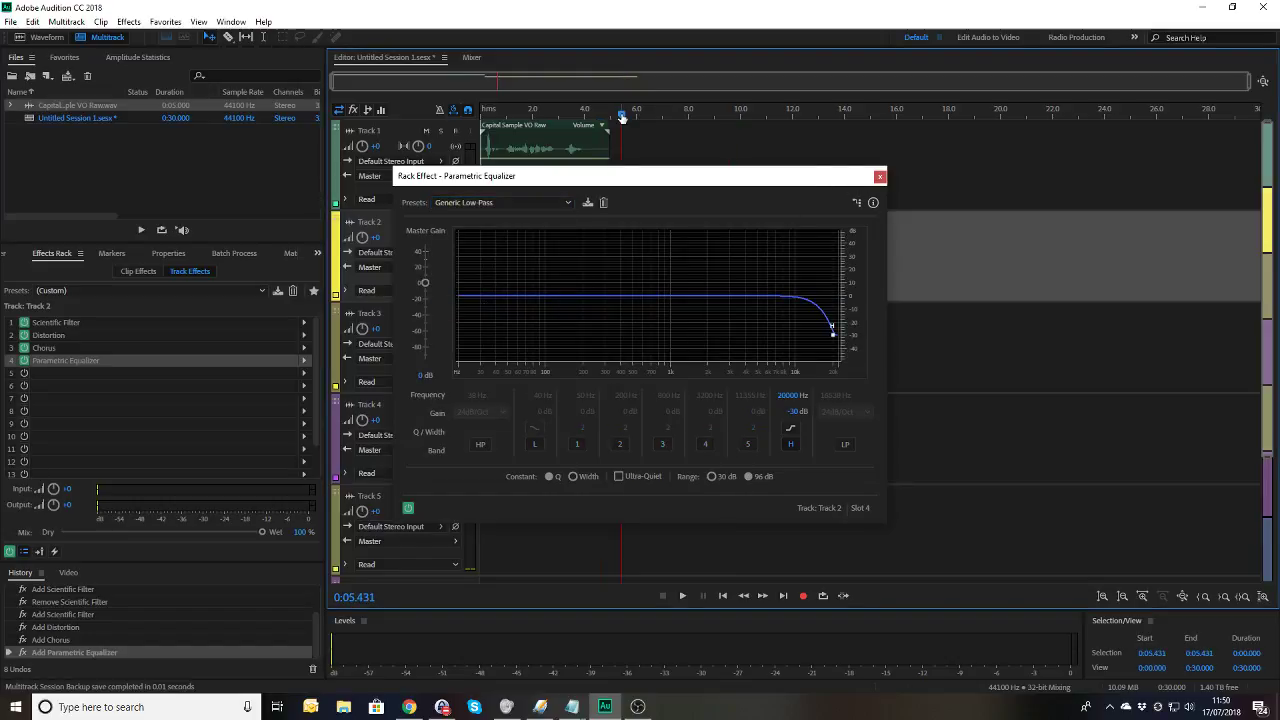
key("space")
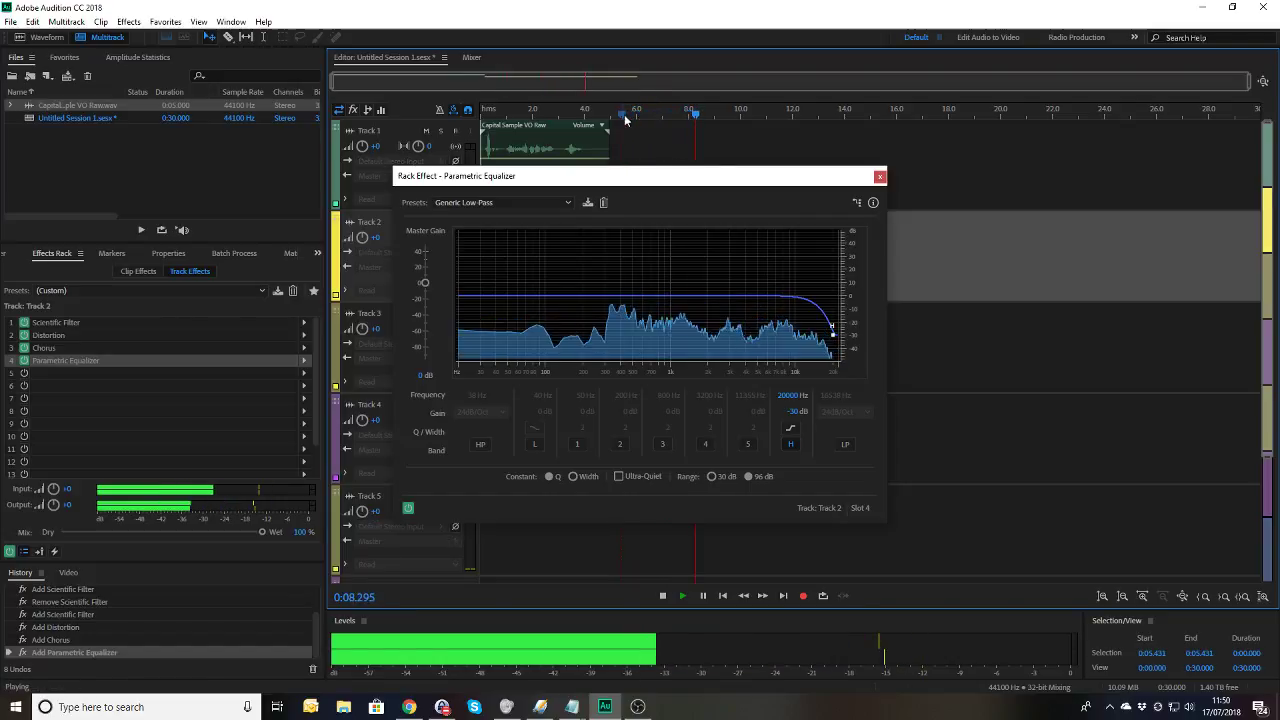
key("space")
left_click(880, 177)
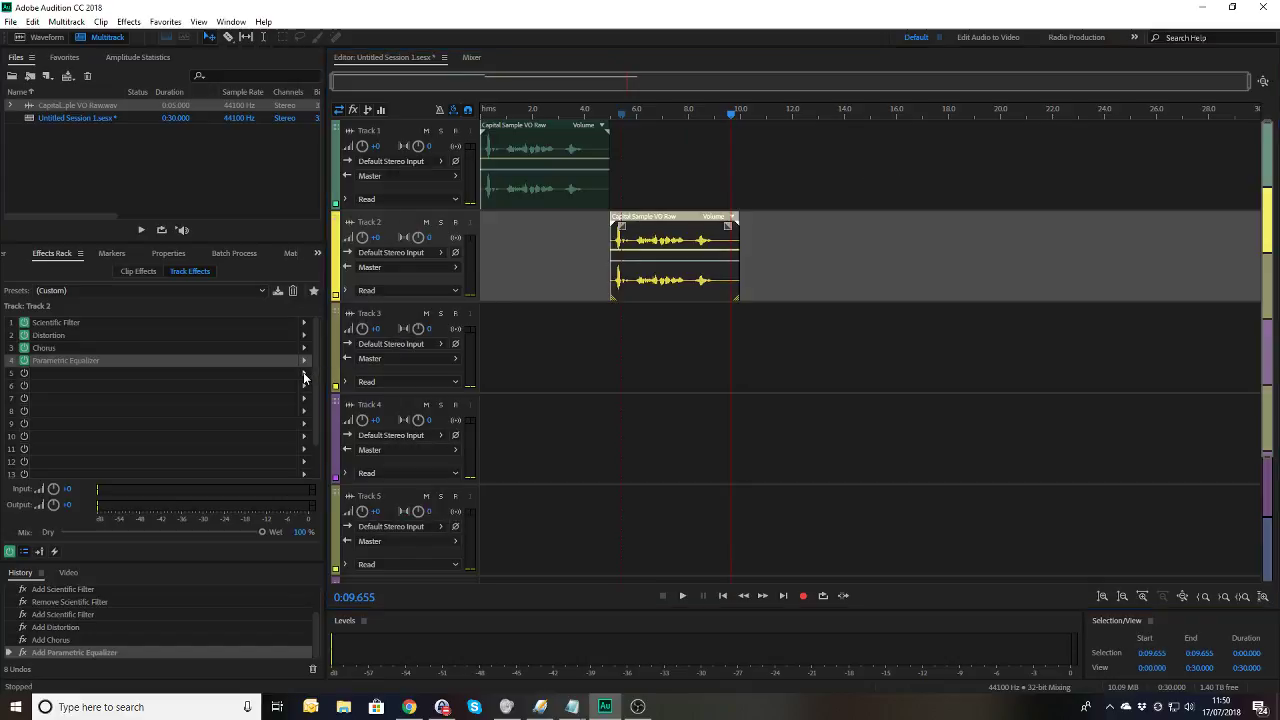
Step: Add a Single-band Compressor (Brickwall Limiter preset) to rack slot 5 and move its window aside
left_click(305, 375)
mouse_move(395, 424)
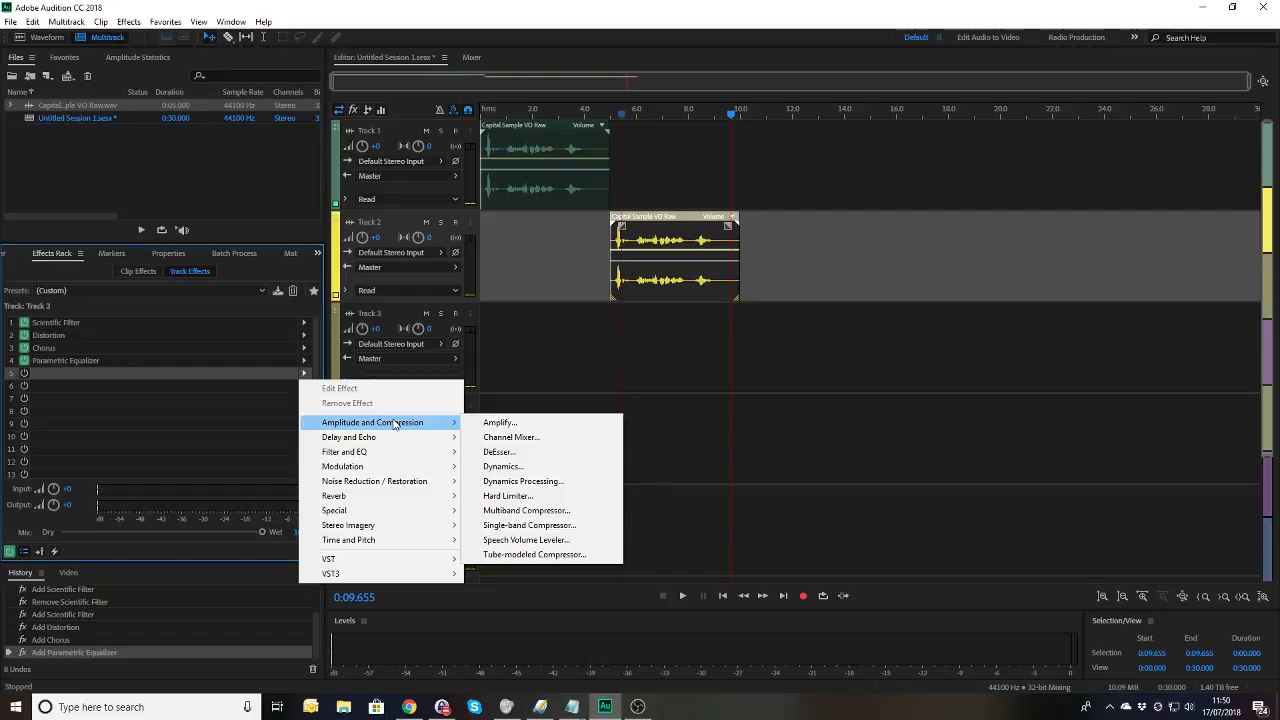
left_click(527, 525)
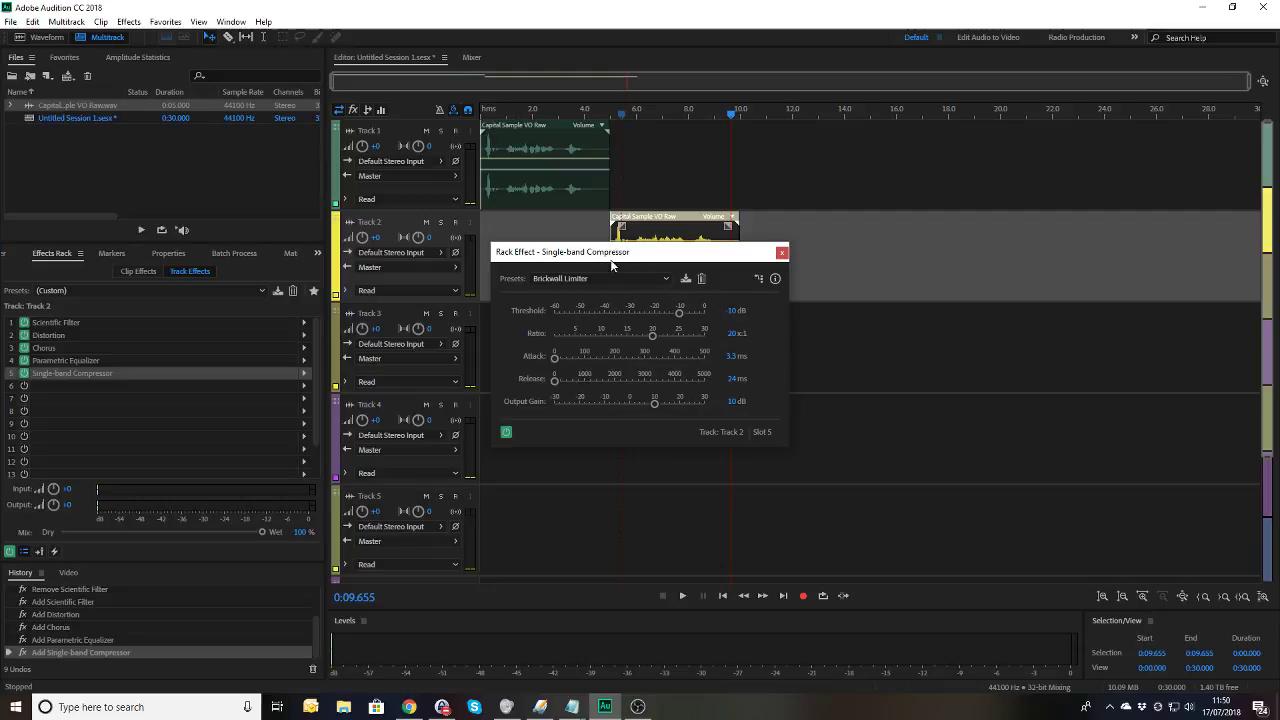
left_click_drag(611, 260, 752, 364)
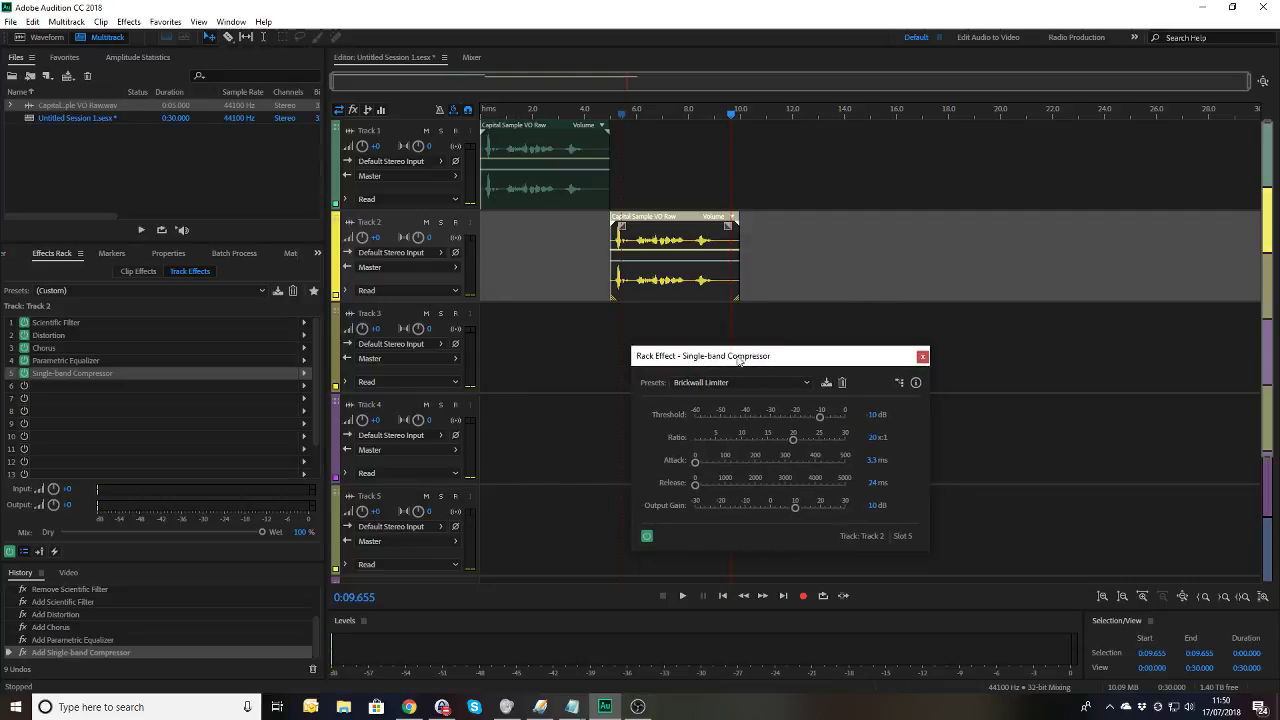
Step: Preview the compressor from about 4.8 s, then set its Output Gain to 12 dB
left_click(607, 116)
key("space")
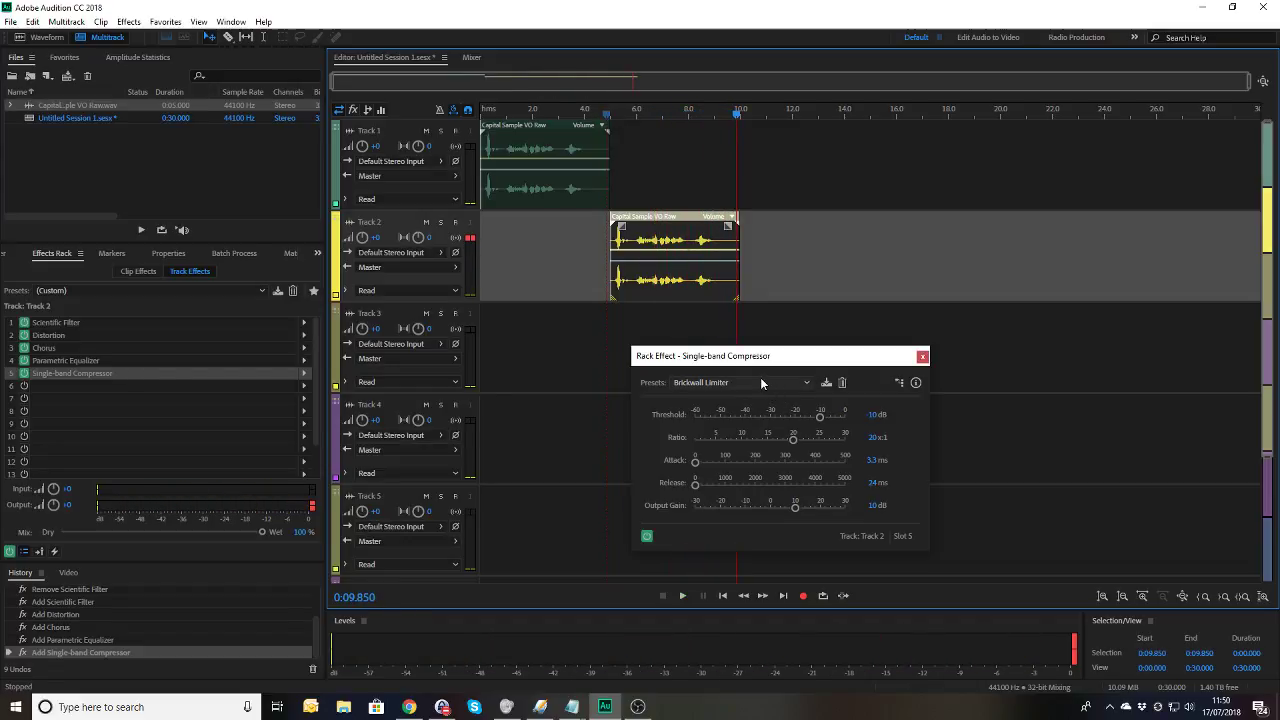
left_click(609, 116)
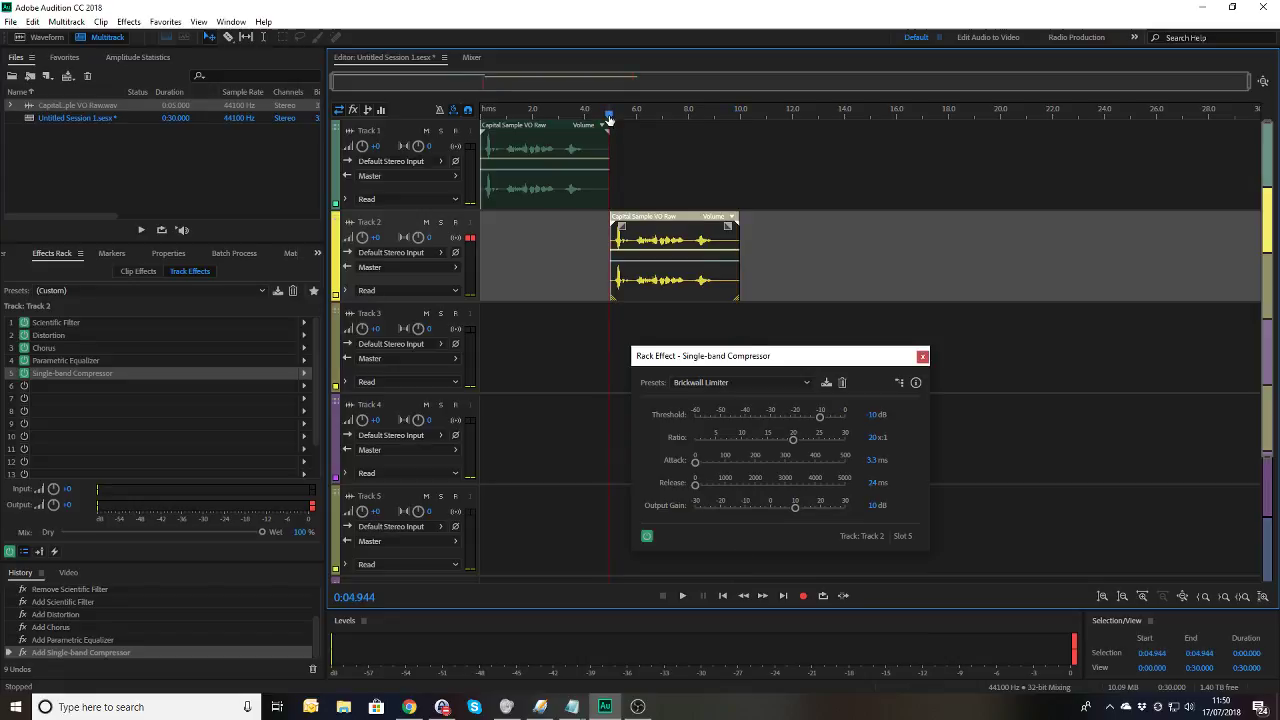
key("space")
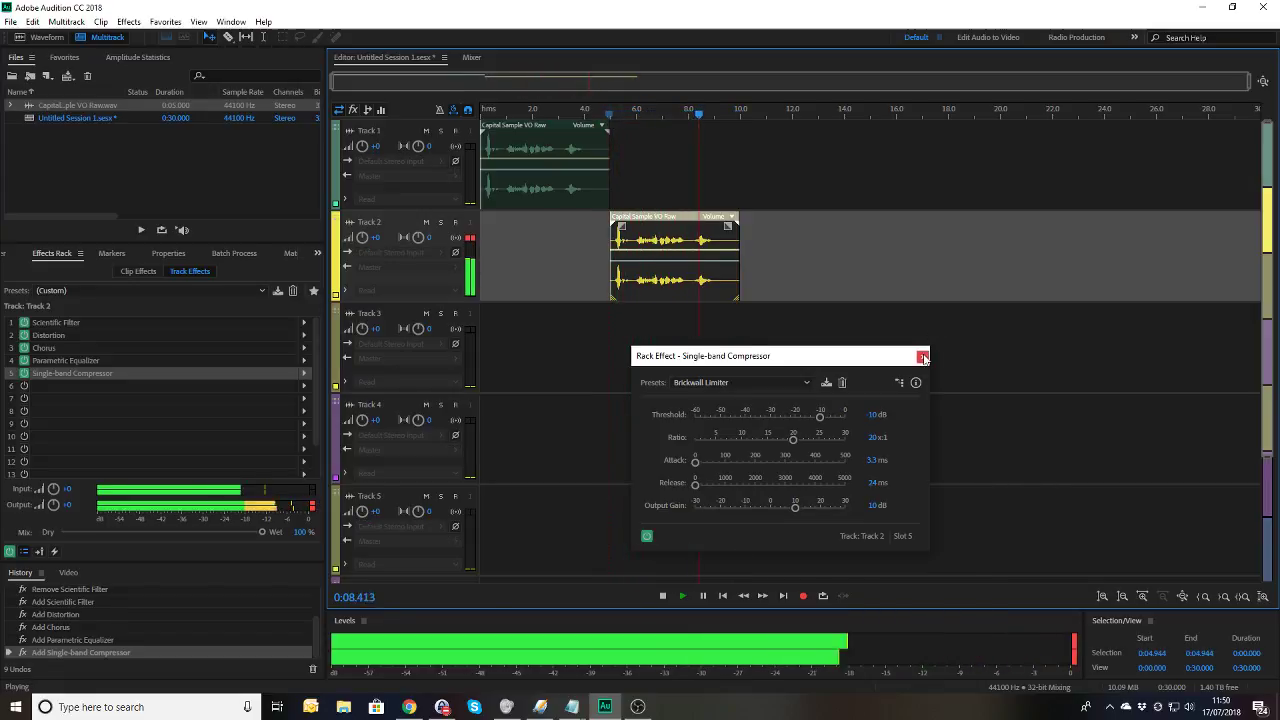
key("space")
left_click(865, 505)
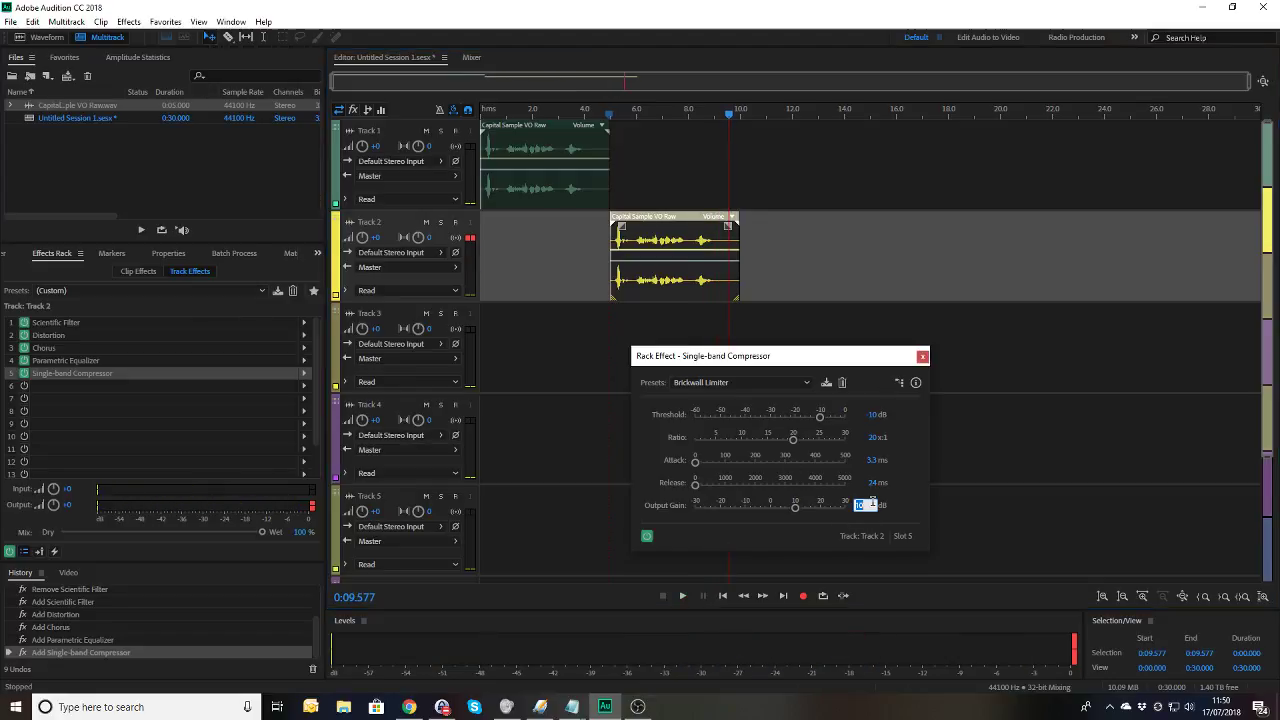
type("12")
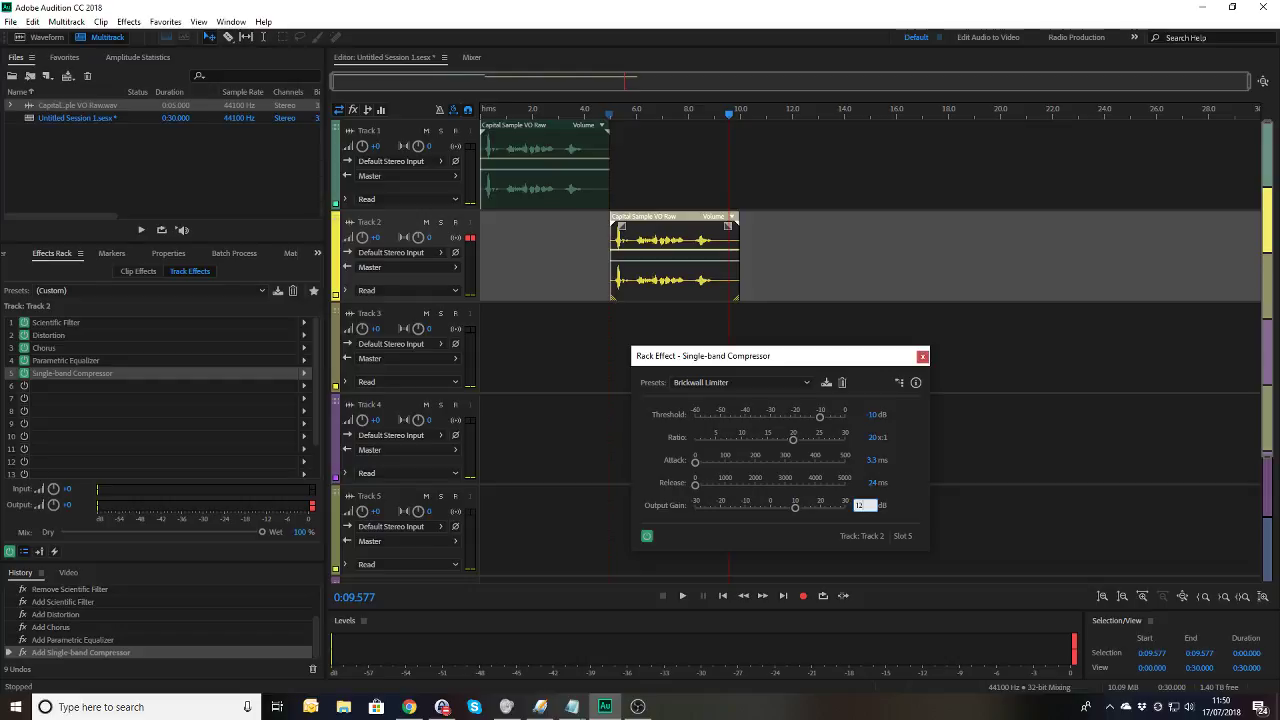
key("Return")
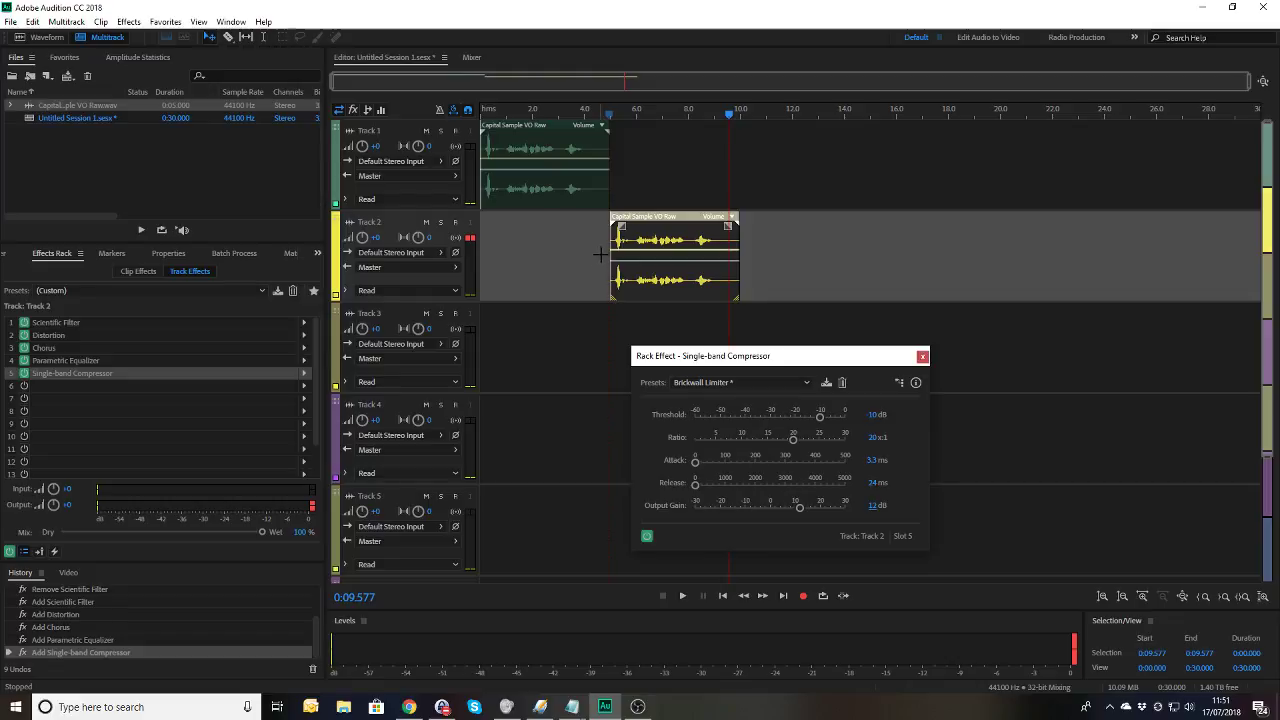
Step: Preview the 12 dB gain, then lower the compressor's Output Gain to 10 dB
left_click(599, 112)
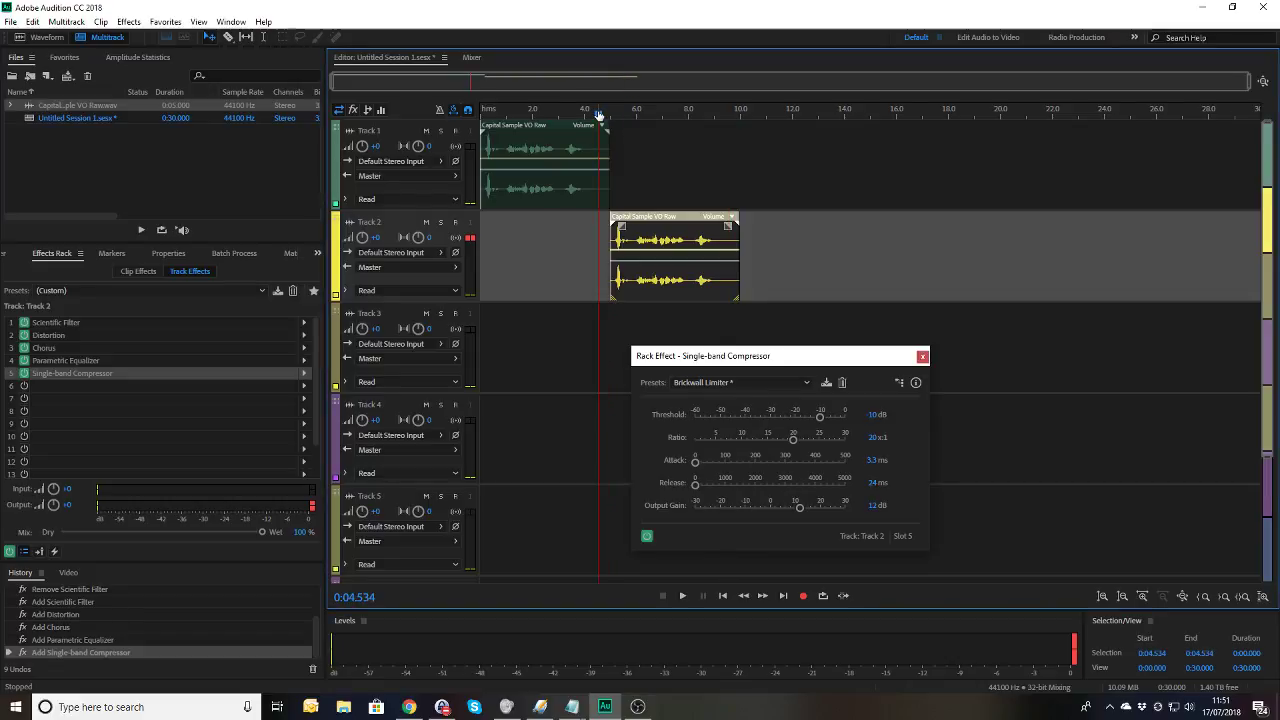
key("space")
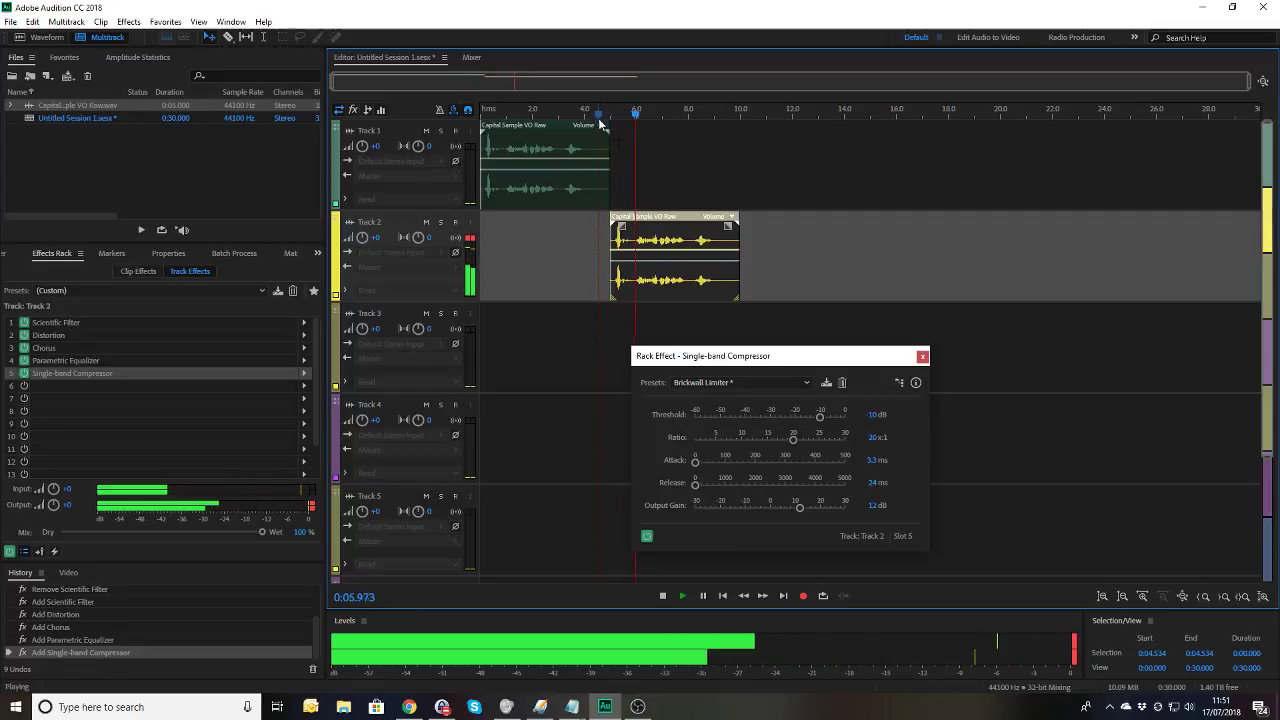
key("space")
left_click(870, 505)
type("10")
key("Return")
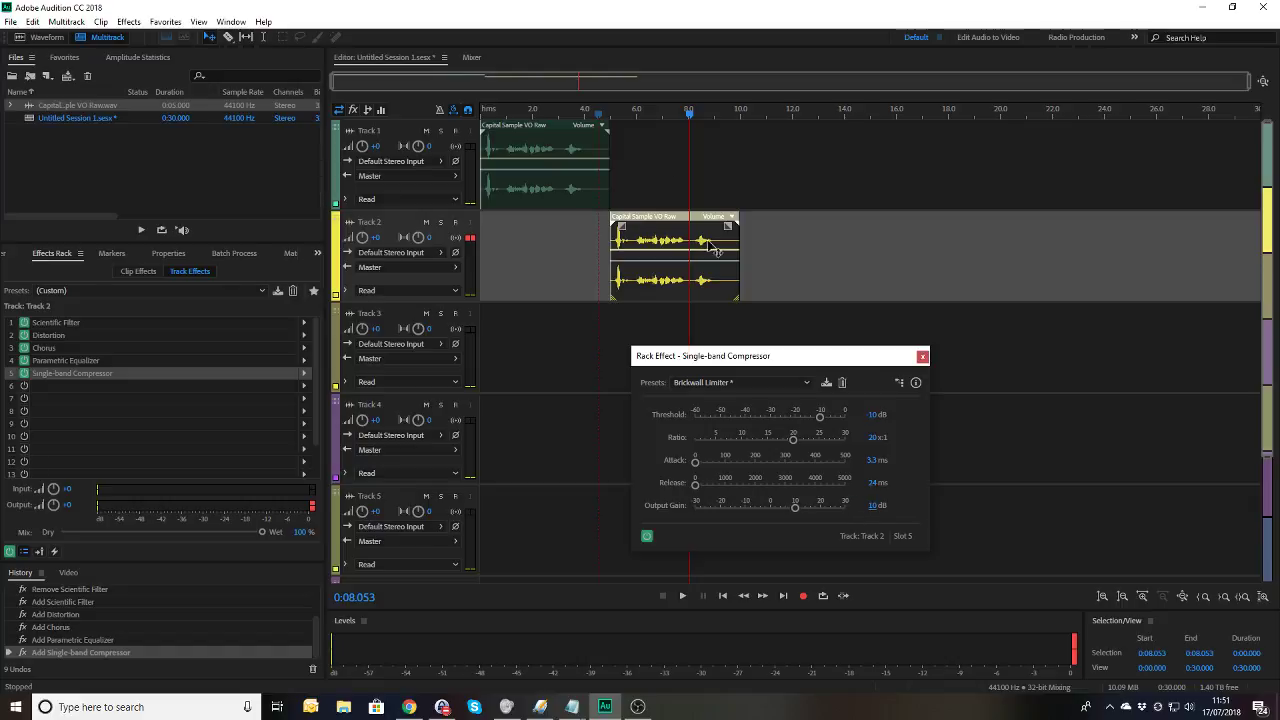
Step: Preview at 10 dB, set Output Gain to 8 dB, and preview again
left_click(594, 110)
key("space")
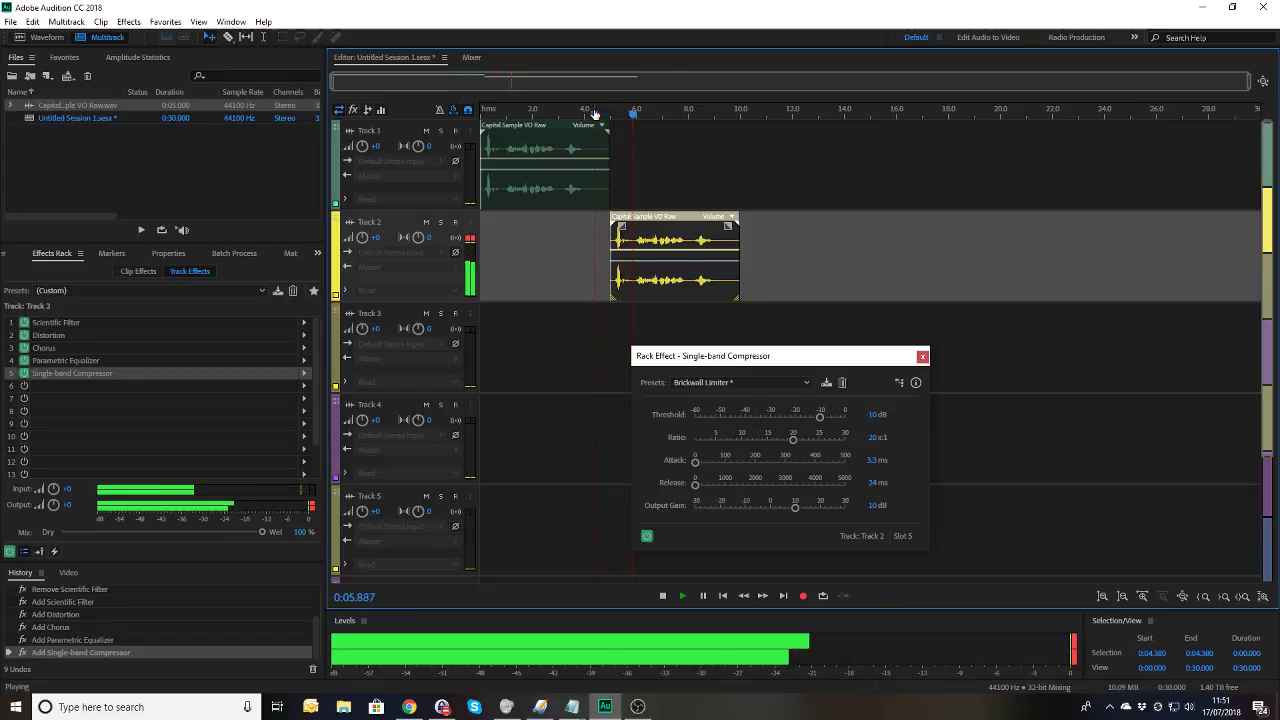
key("space")
left_click(870, 505)
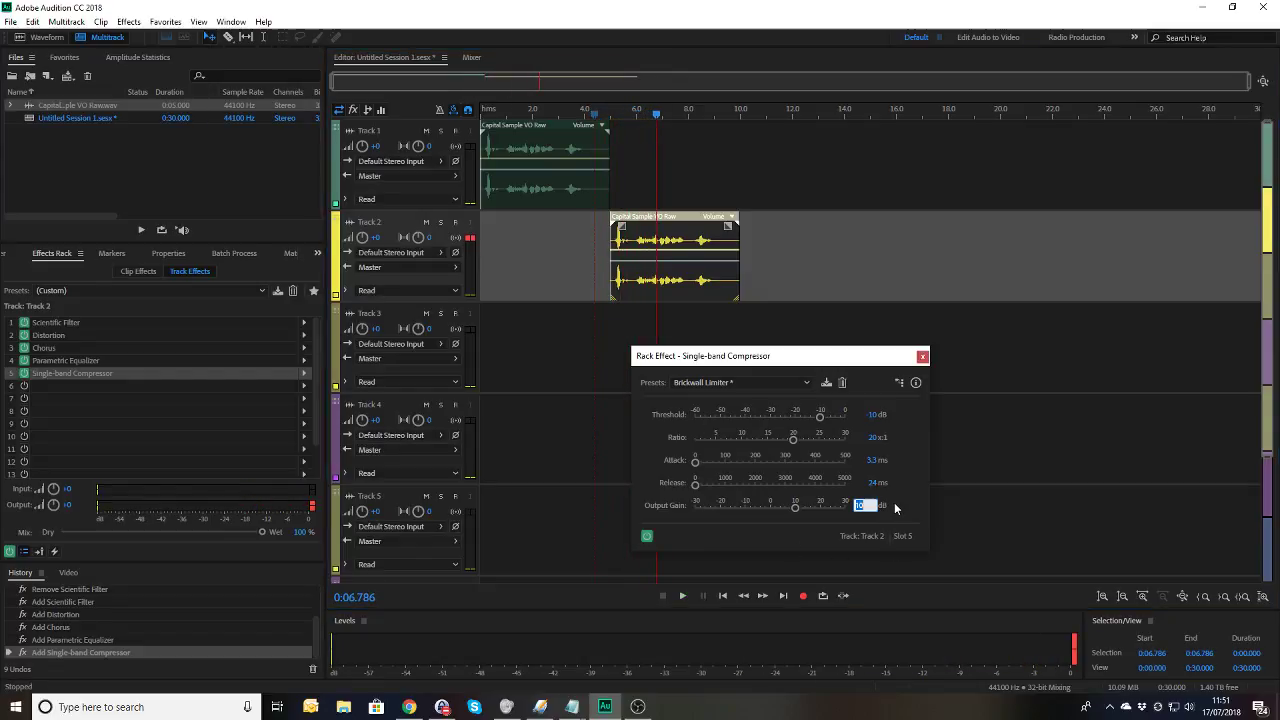
type("8")
key("Return")
left_click(601, 113)
key("space")
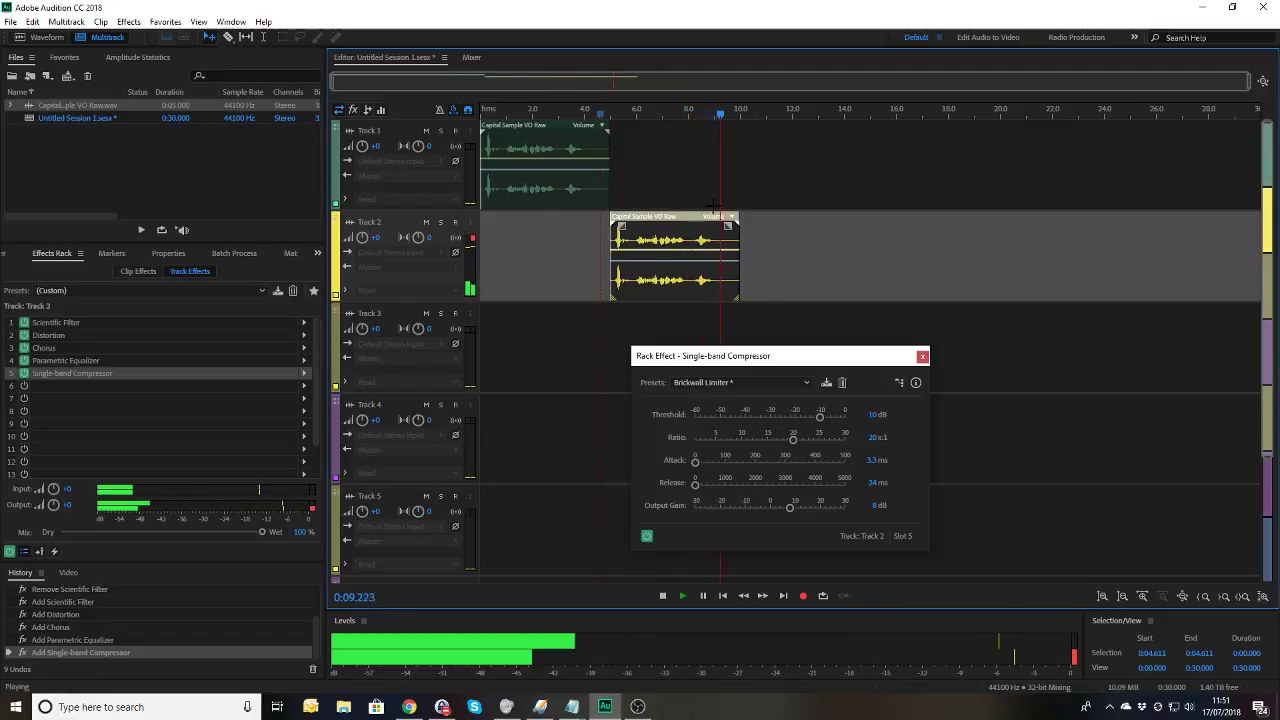
key("space")
Step: Close the compressor window and add a Speech Volume Leveler to rack slot 6
left_click(922, 358)
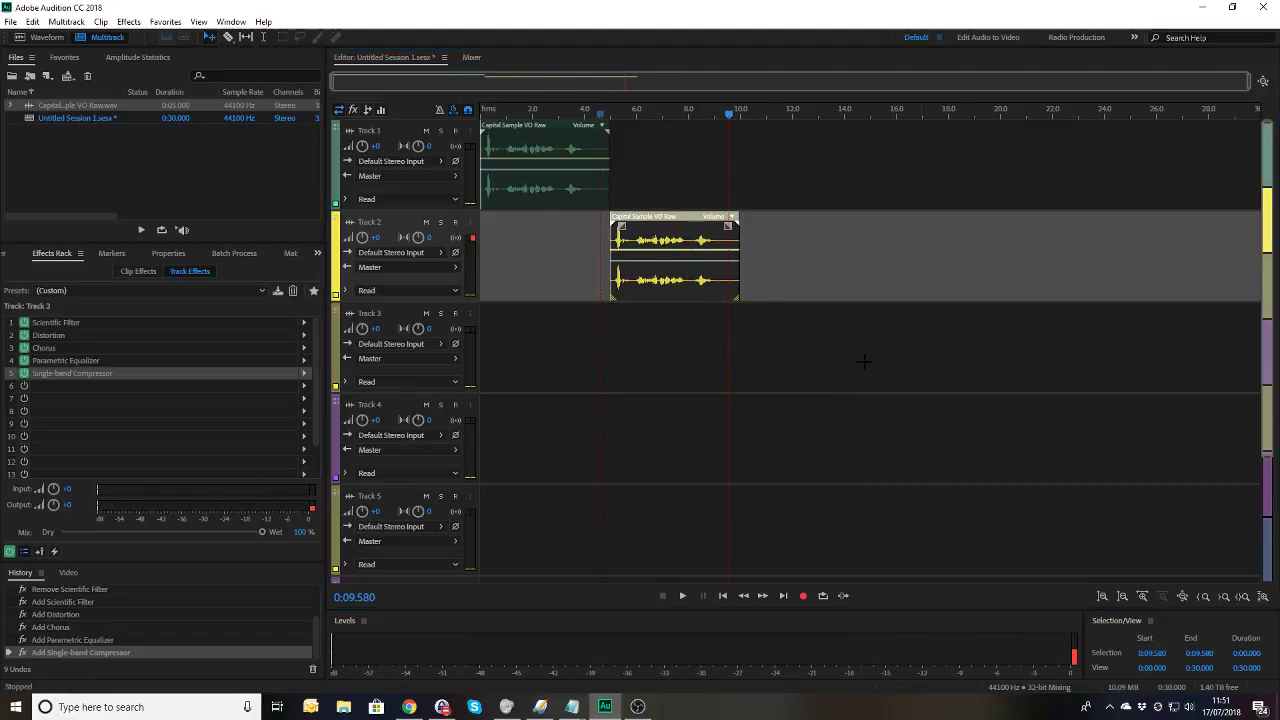
left_click(24, 373)
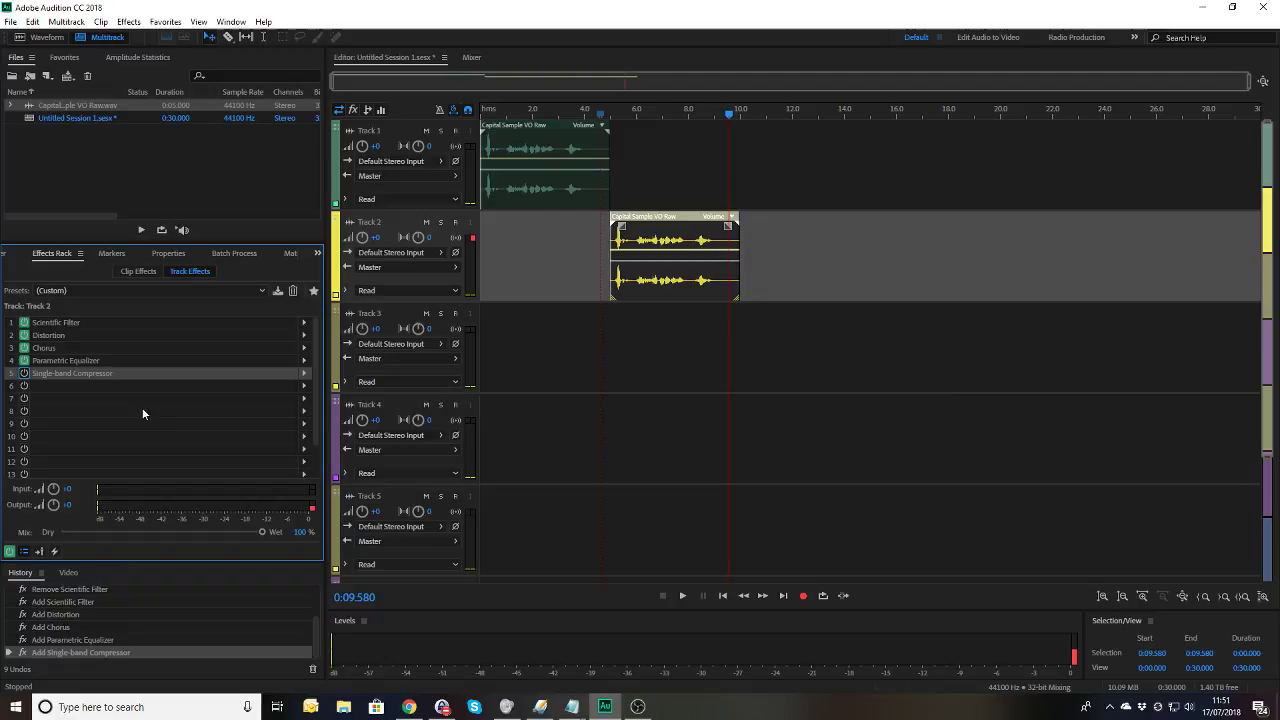
left_click(305, 386)
mouse_move(368, 438)
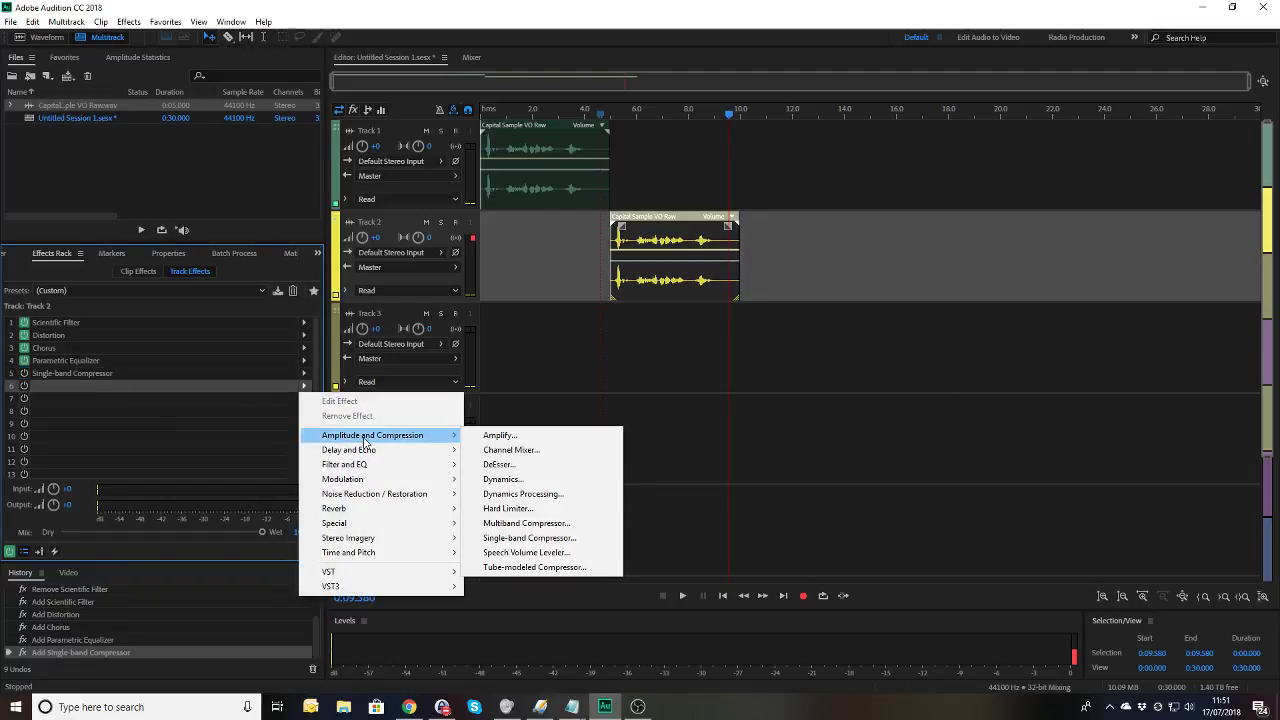
left_click(558, 553)
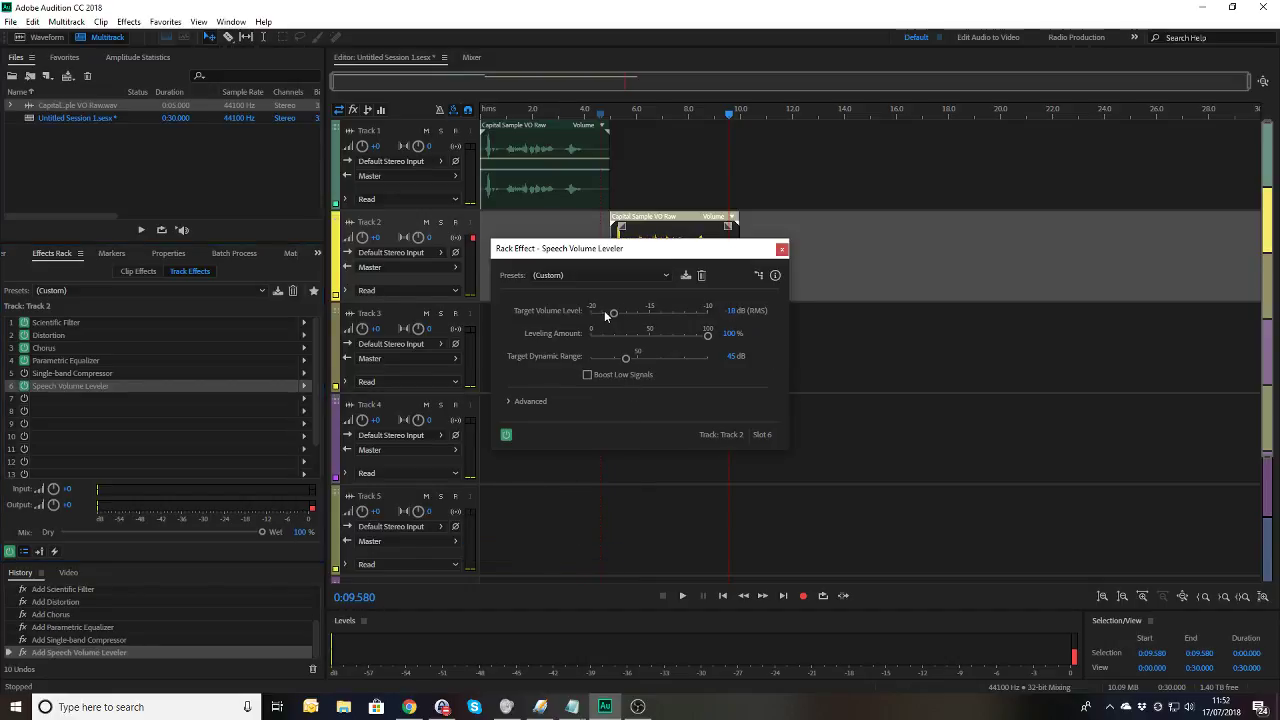
Step: Raise the leveler's target to about -10 dB and Target Dynamic Range to 30 dB, previewing
left_click_drag(613, 313, 724, 328)
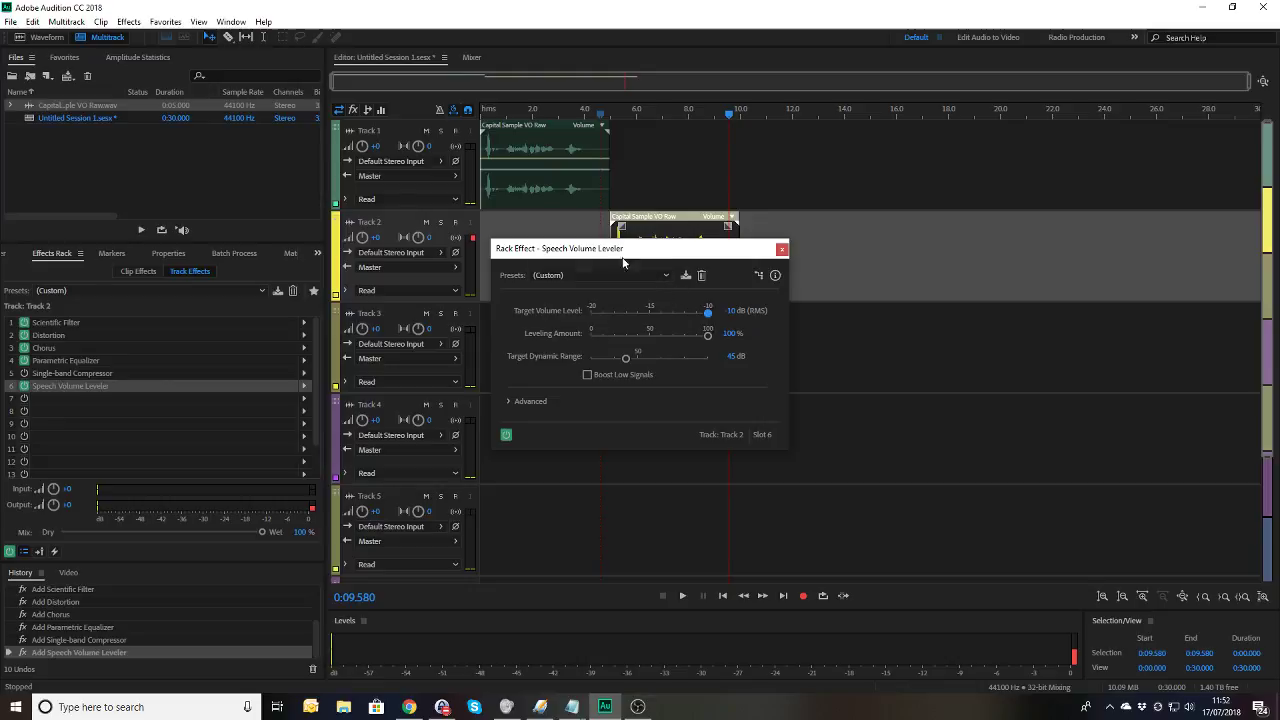
left_click_drag(623, 262, 758, 367)
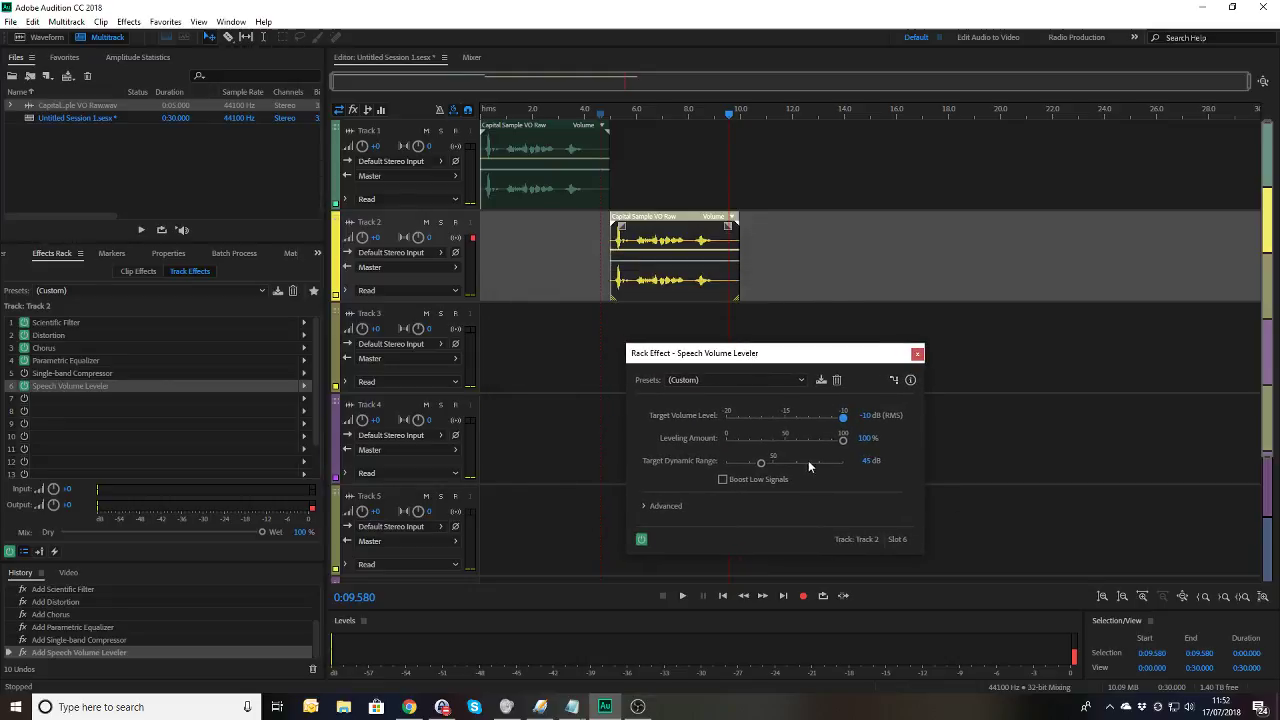
left_click(613, 110)
key("space")
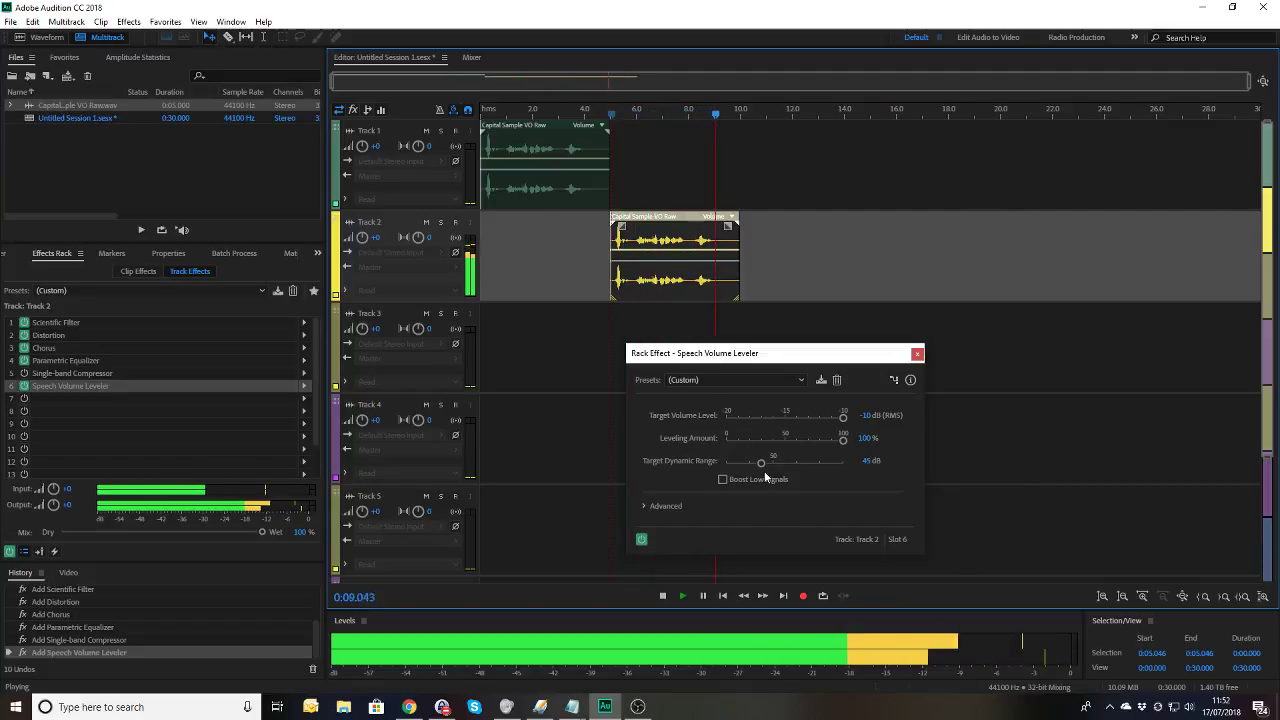
key("space")
left_click_drag(760, 461, 726, 461)
left_click(612, 113)
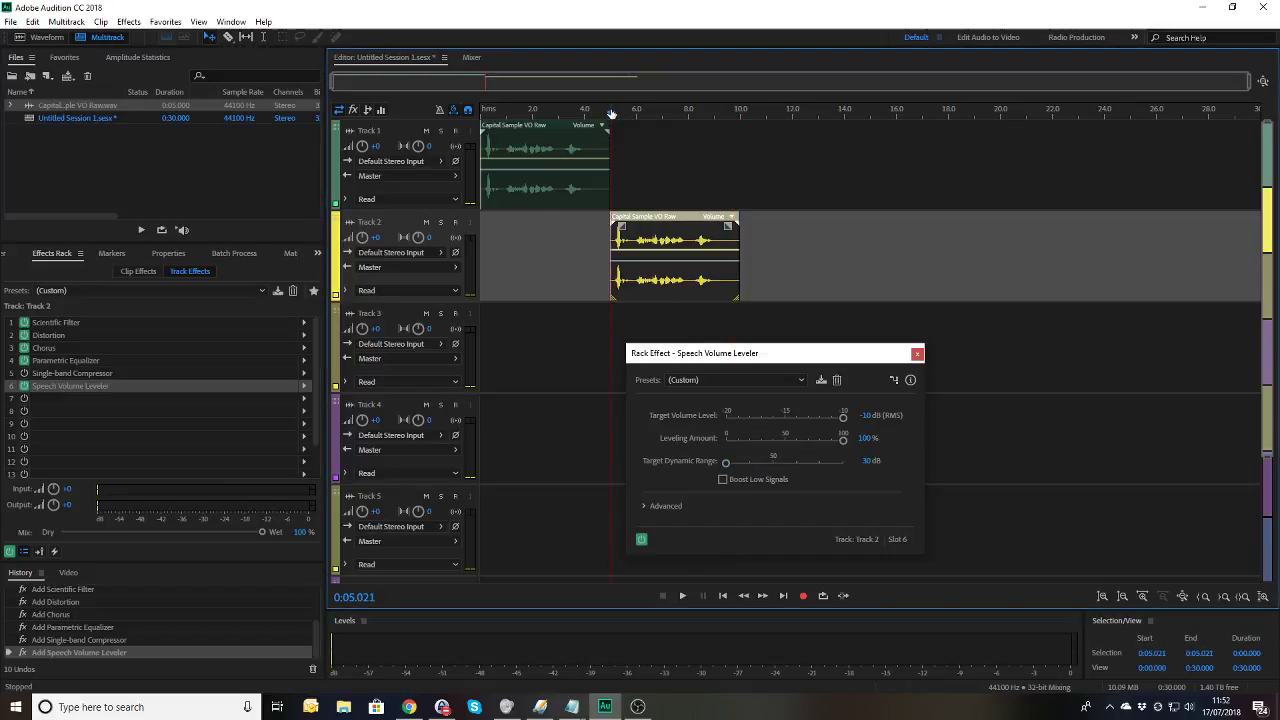
key("space")
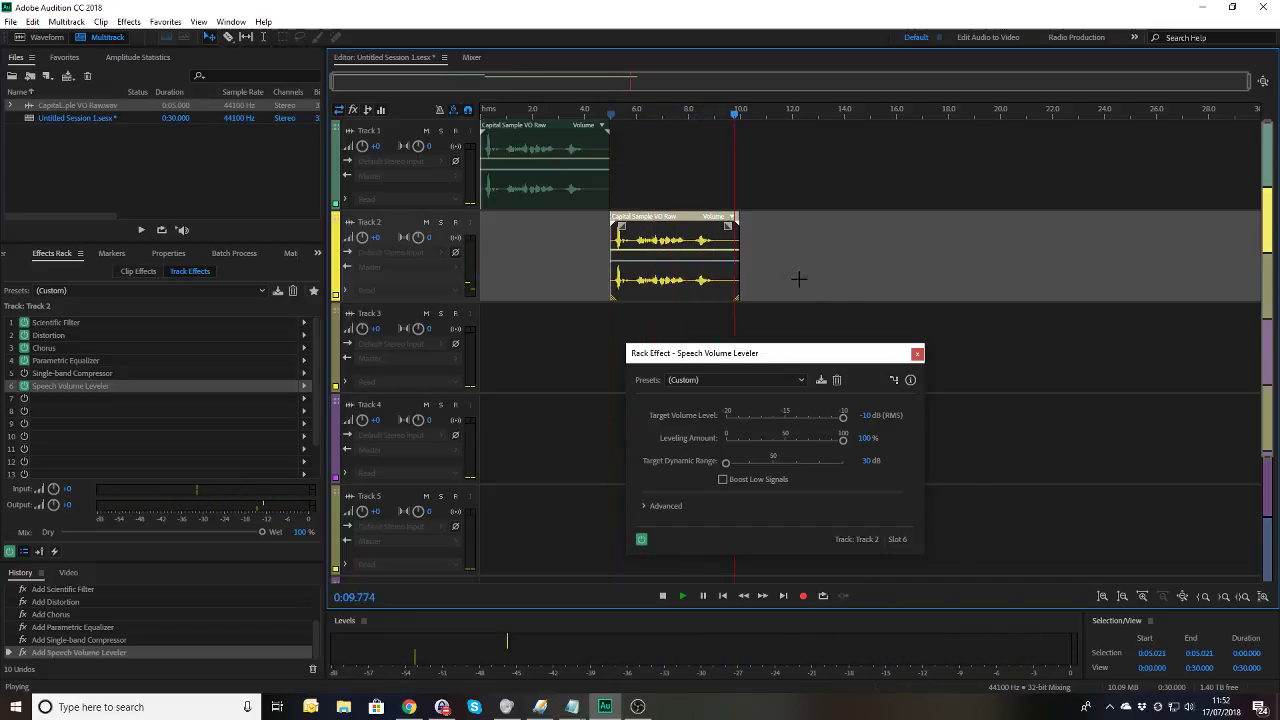
left_click(917, 355)
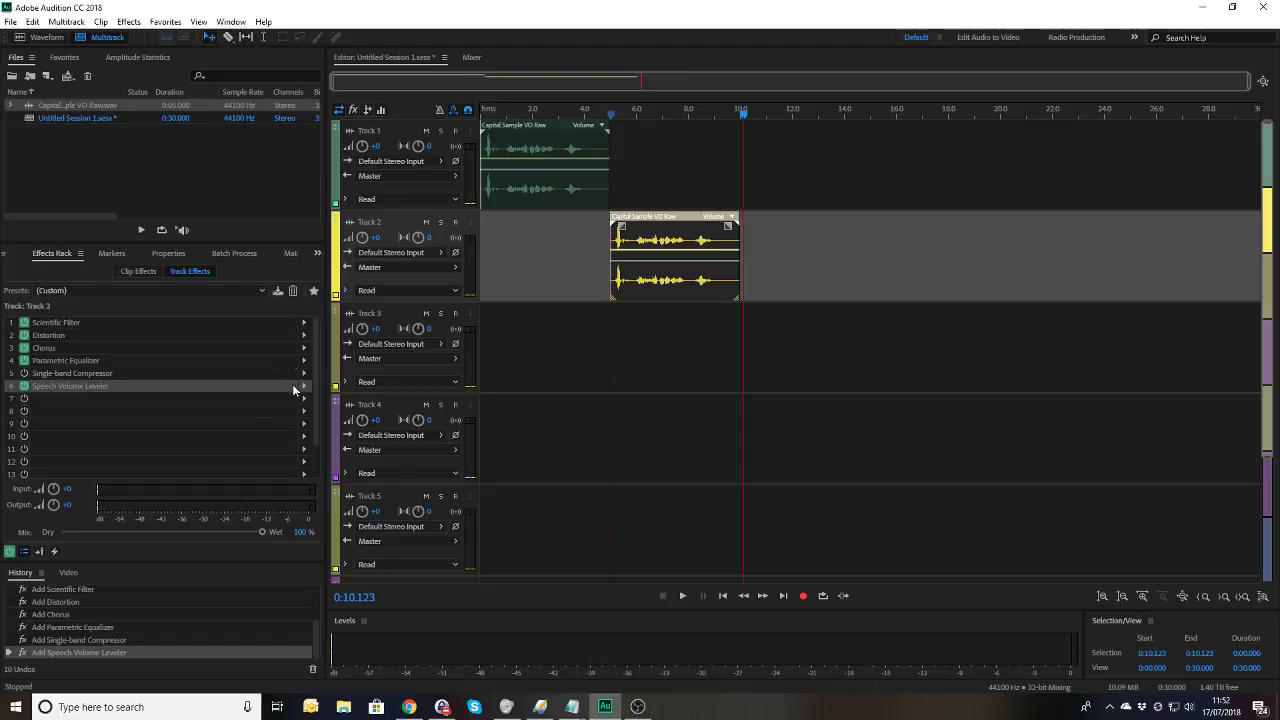
Step: Add a Multiband Compressor to Track 2's rack slot 7 and preview the voiceover through it
left_click(305, 400)
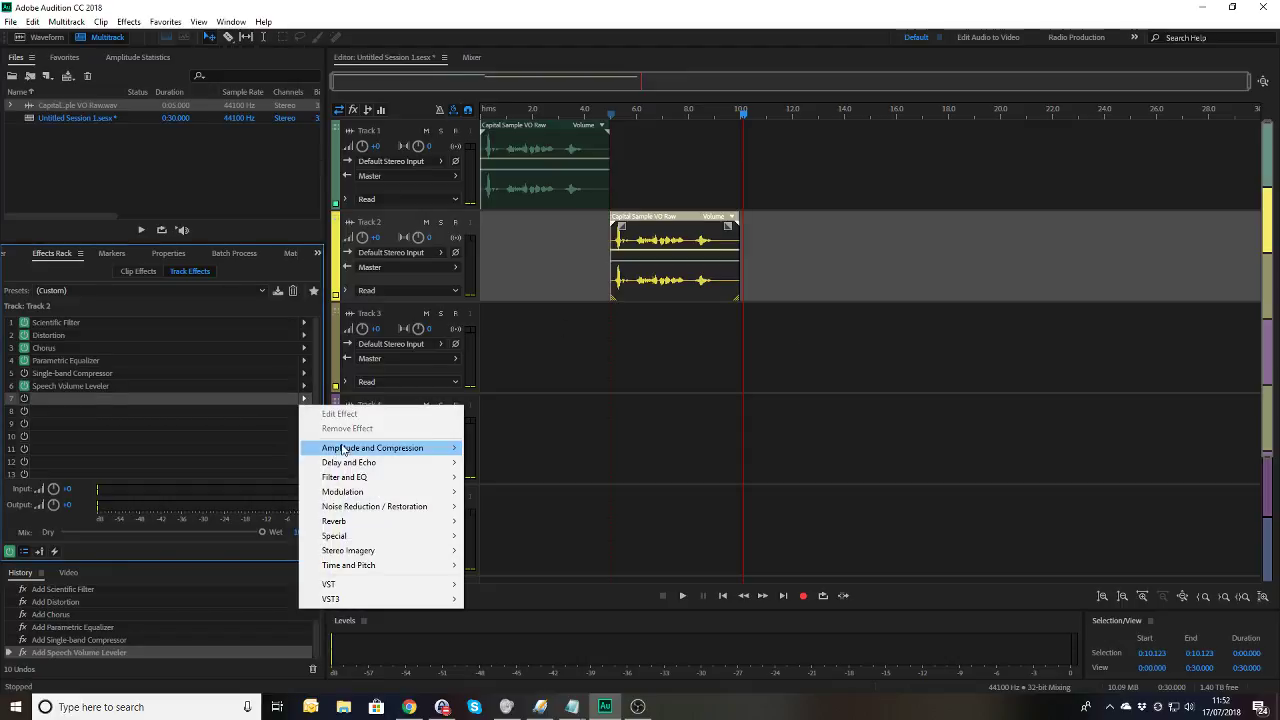
mouse_move(345, 449)
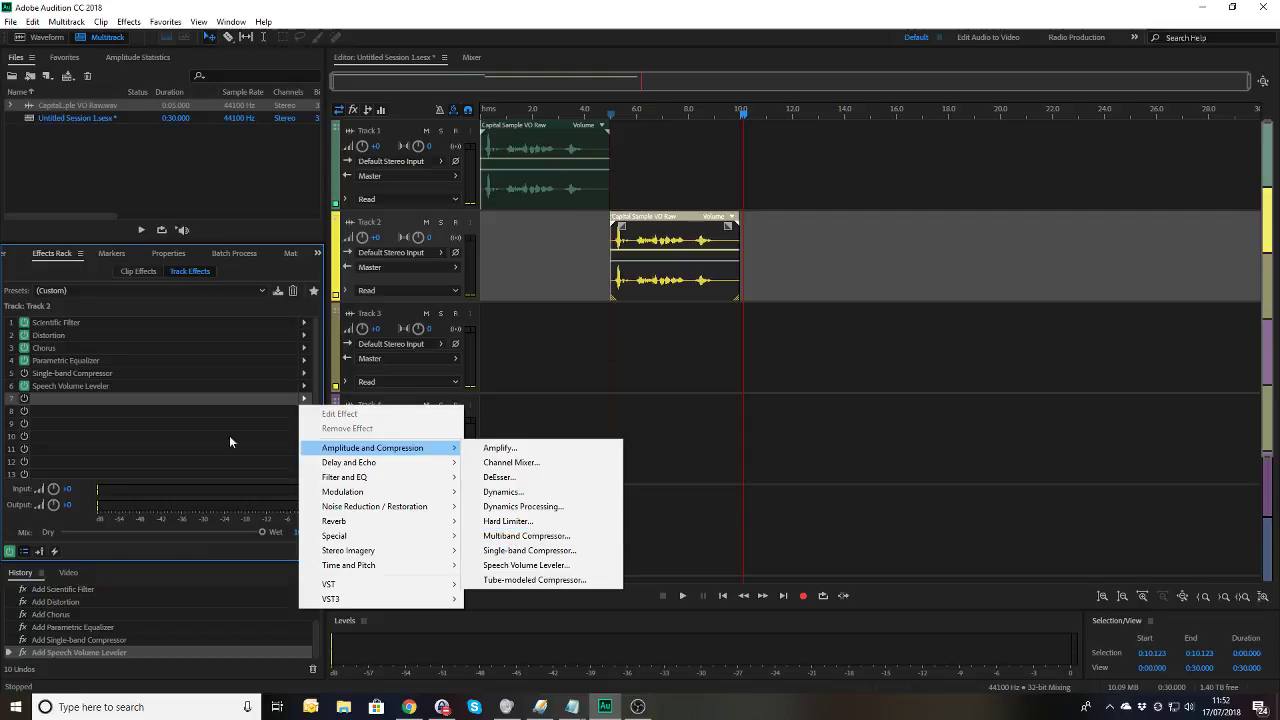
left_click(502, 537)
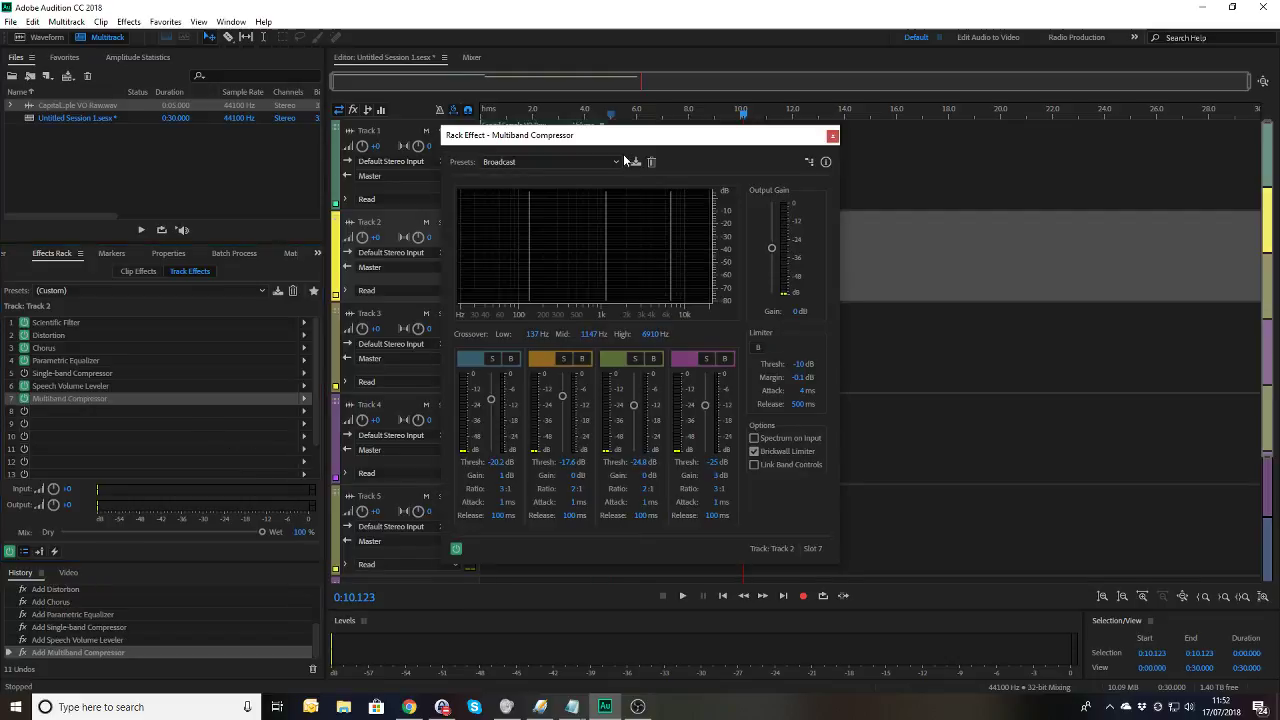
left_click_drag(590, 140, 735, 310)
left_click(602, 107)
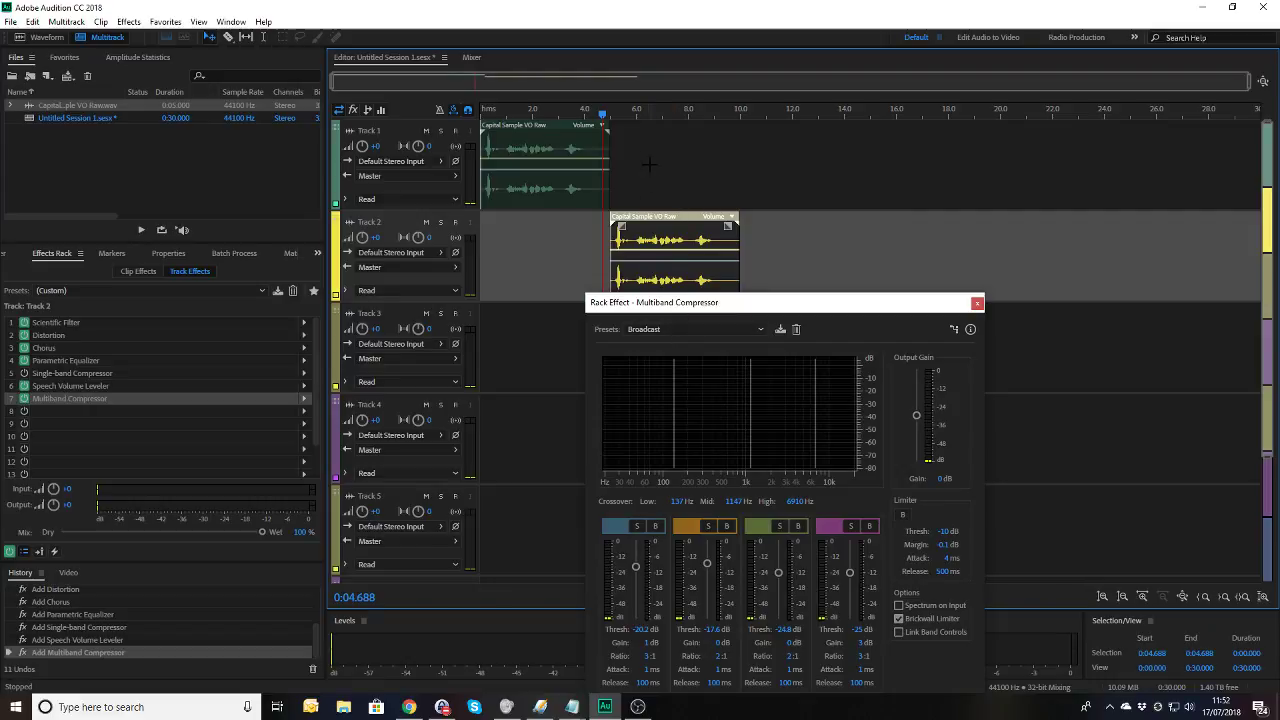
key("space")
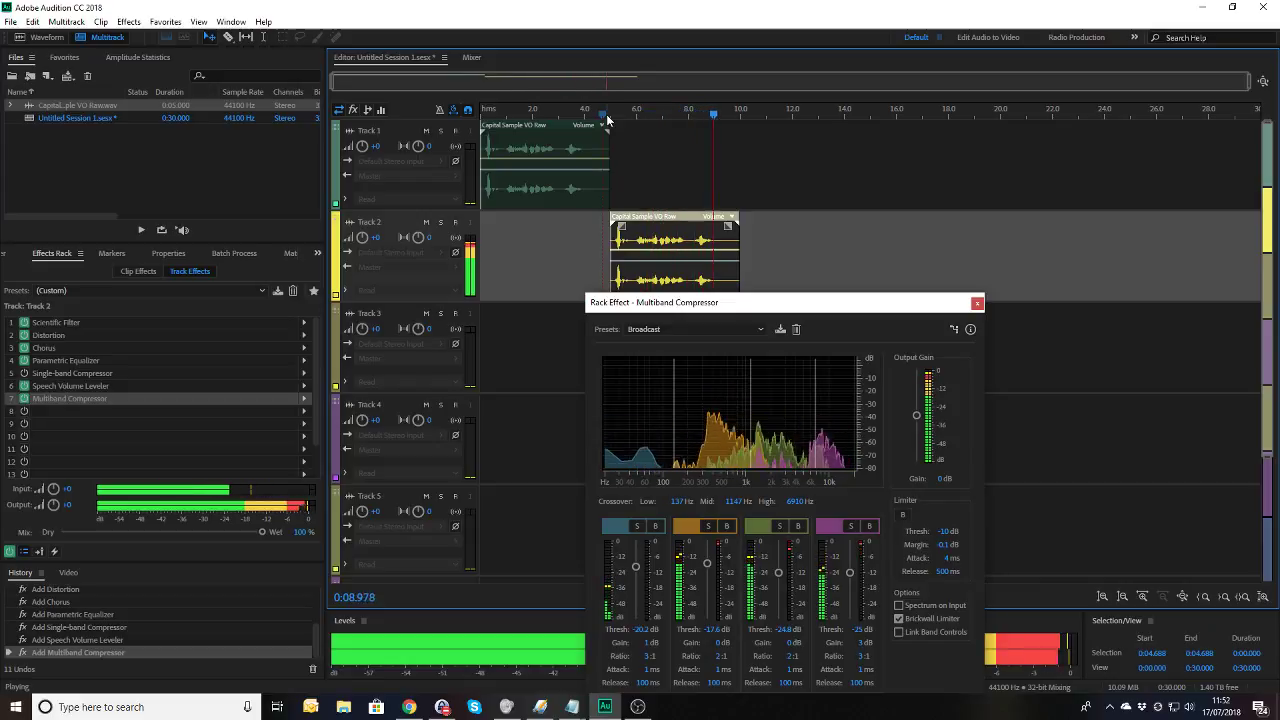
left_click(978, 304)
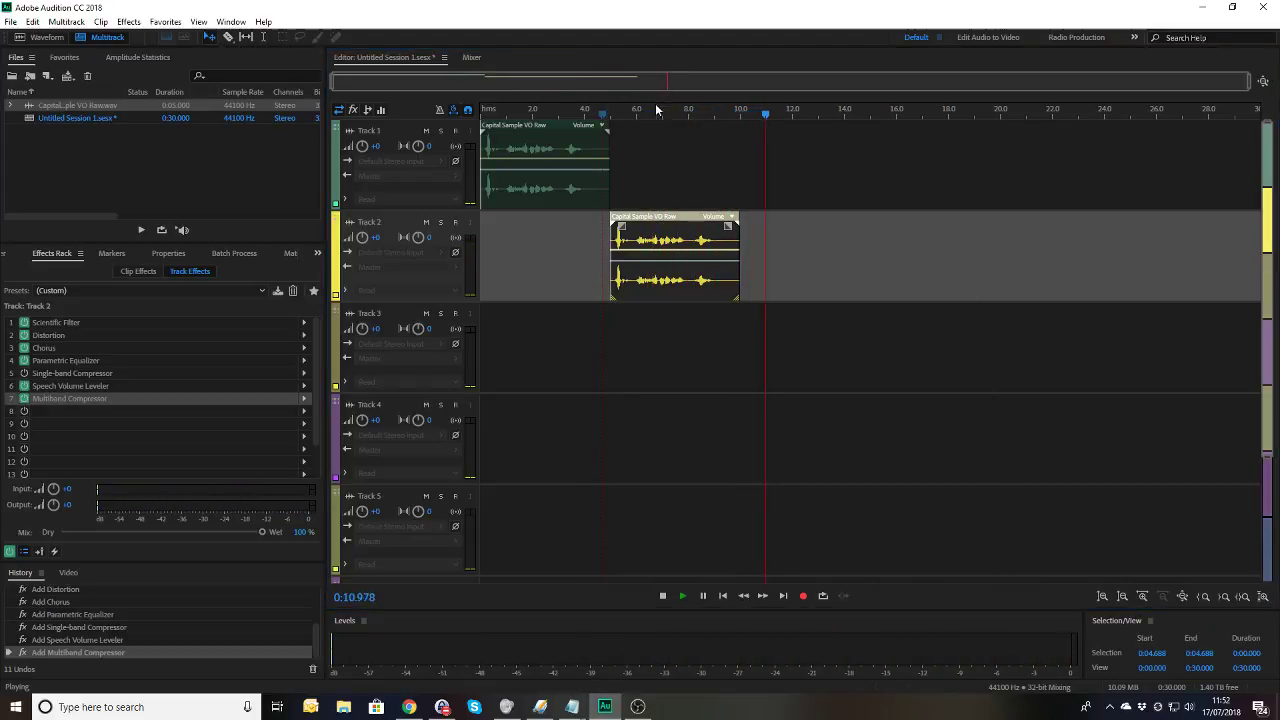
Step: In the Parametric Equalizer, enable band 5 and lower it to about 7.1 kHz
double_click(81, 359)
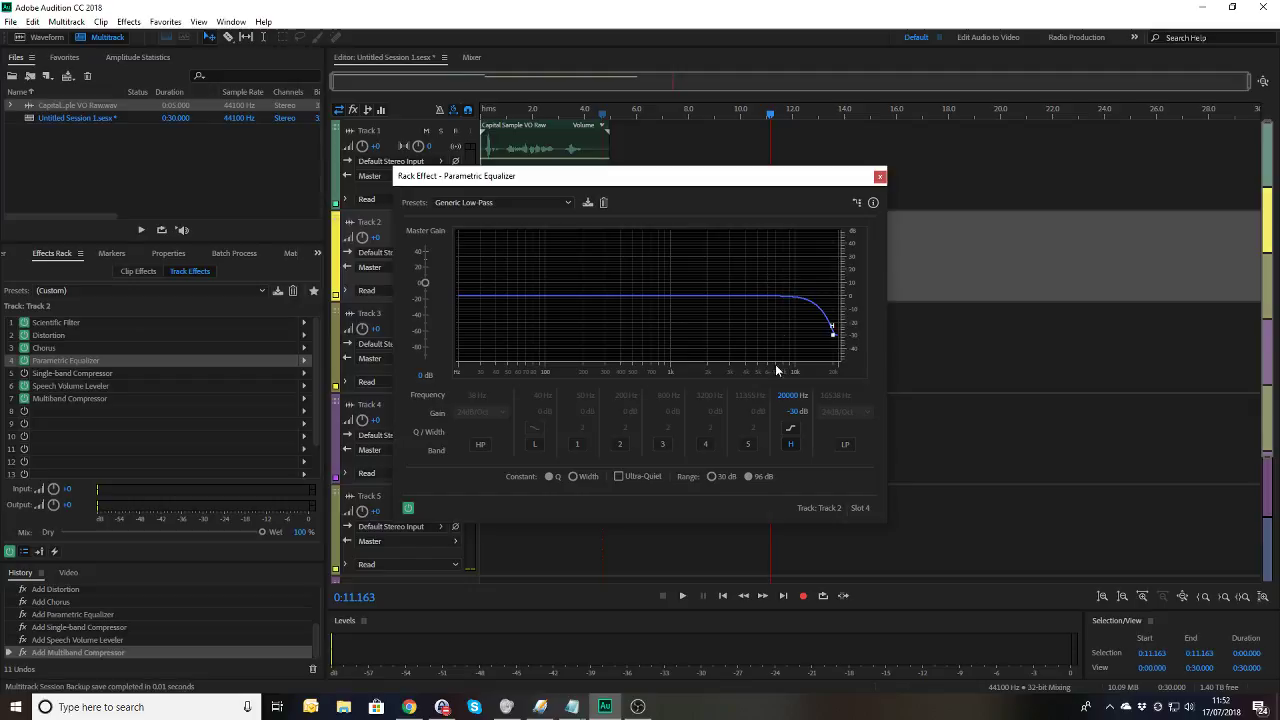
left_click(748, 444)
left_click_drag(801, 297, 777, 297)
left_click_drag(832, 334, 828, 349)
Step: Preview the curve, then raise band 5 to about 9.2 kHz and steepen the high roll-off
left_click(608, 115)
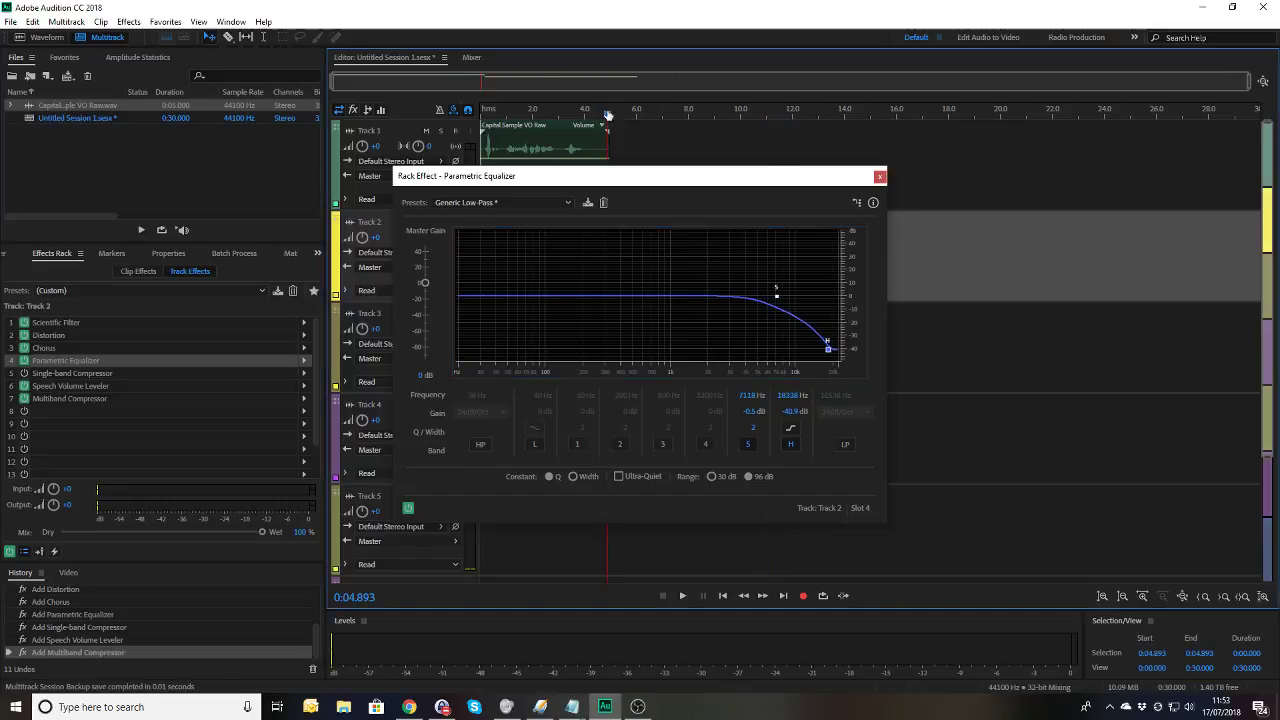
key("space")
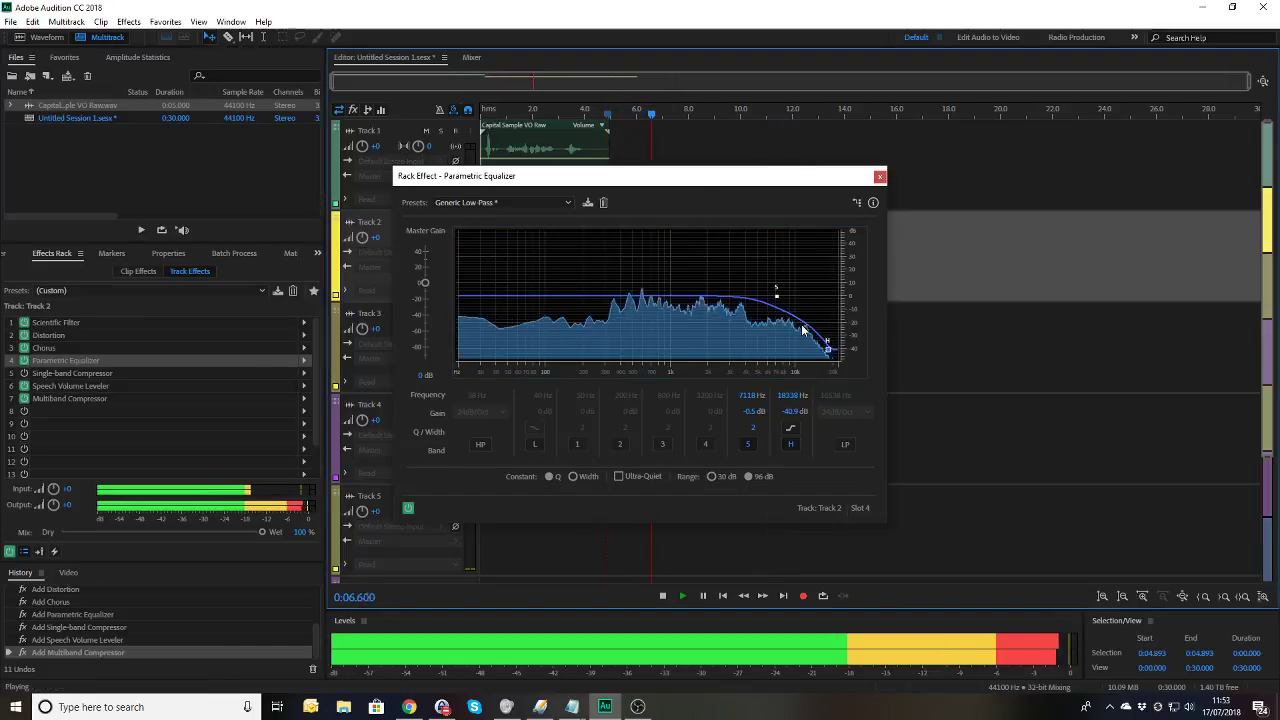
key("space")
left_click_drag(777, 296, 797, 296)
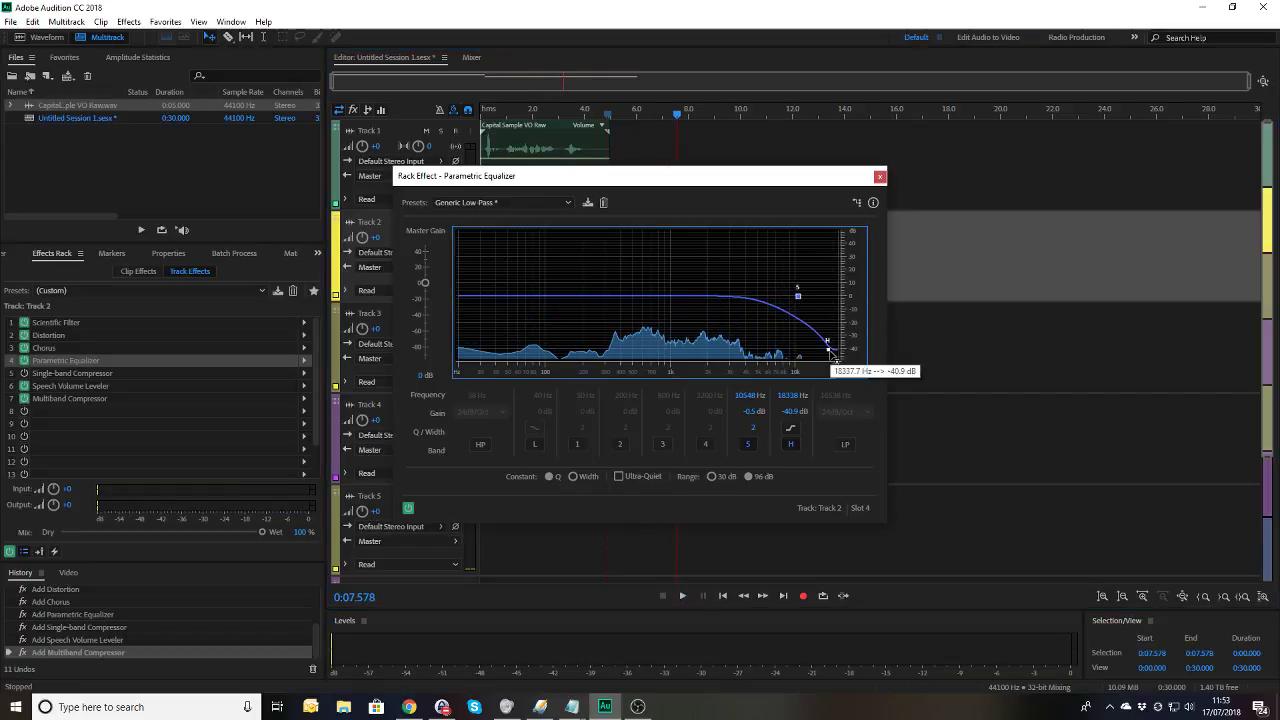
left_click_drag(832, 352, 830, 341)
Step: Select the voiceover range from 4.893 s to 0:09.675 for previewing
left_click(641, 115)
key("space")
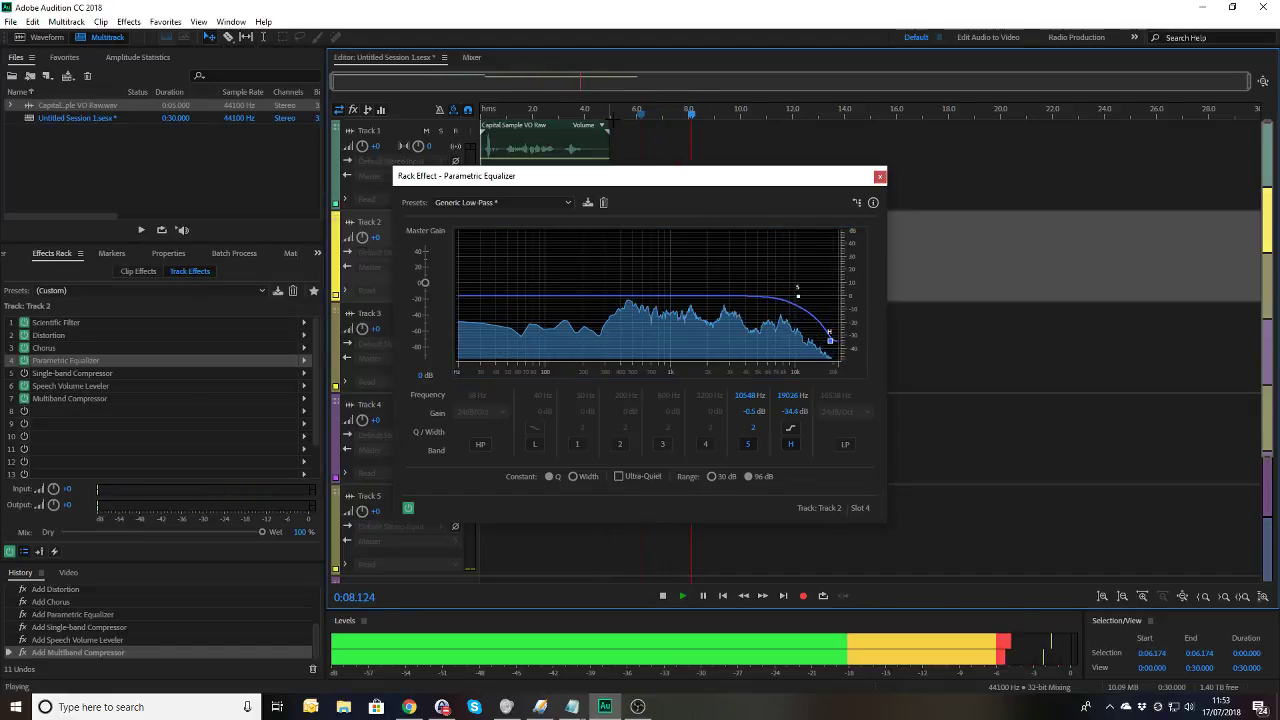
key("space")
left_click(607, 115)
key("shift+End")
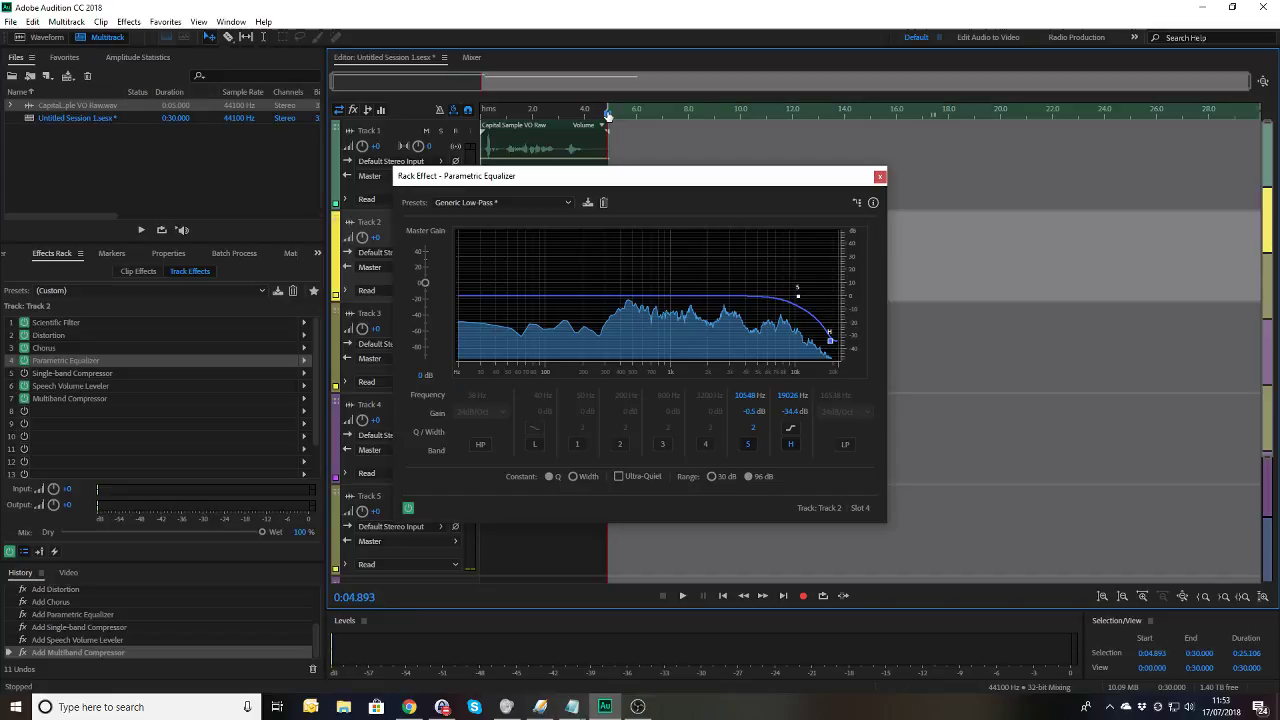
key("space")
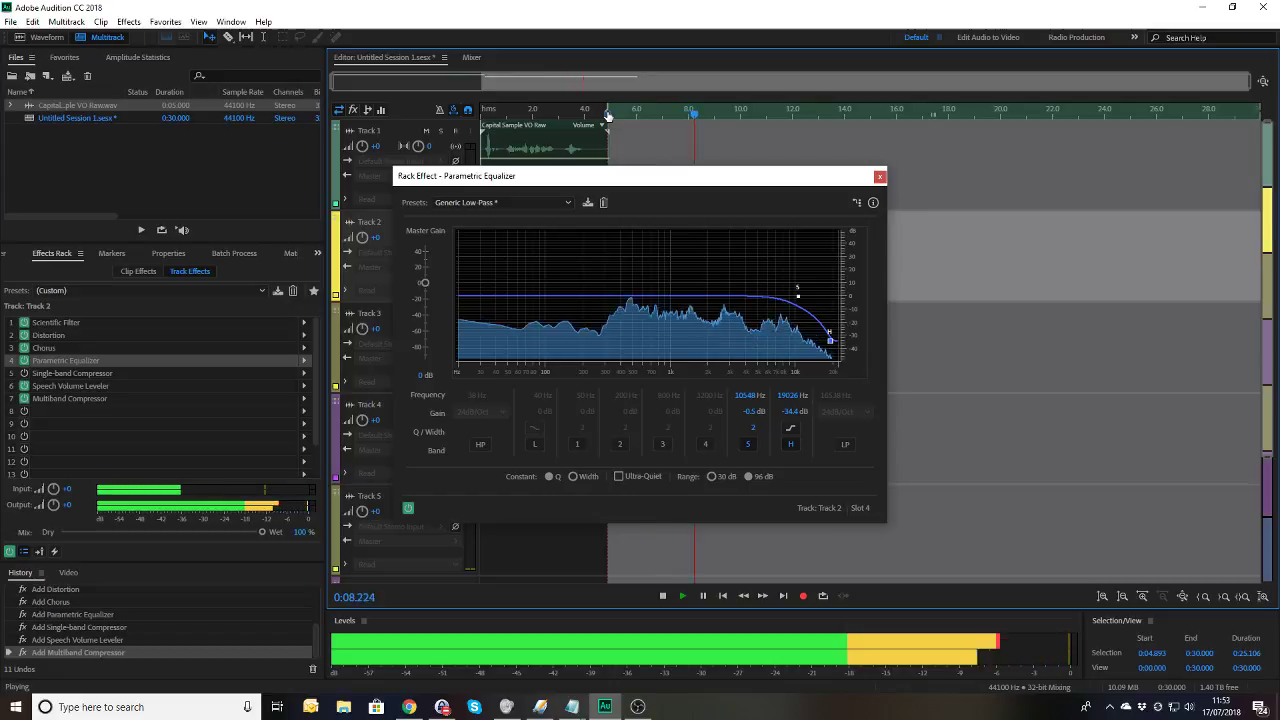
key("space")
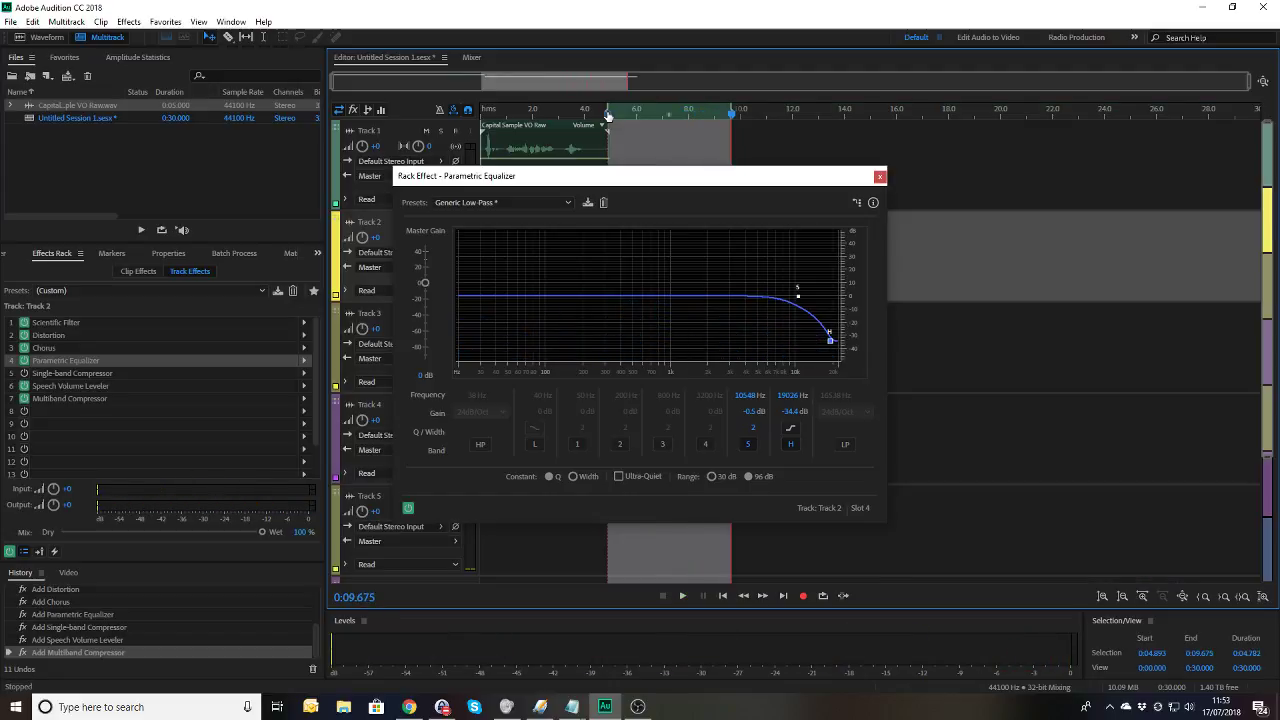
Step: Loop the selection, nudge the high band down to about 18.8 kHz, and close the equalizer
left_click(823, 595)
key("space")
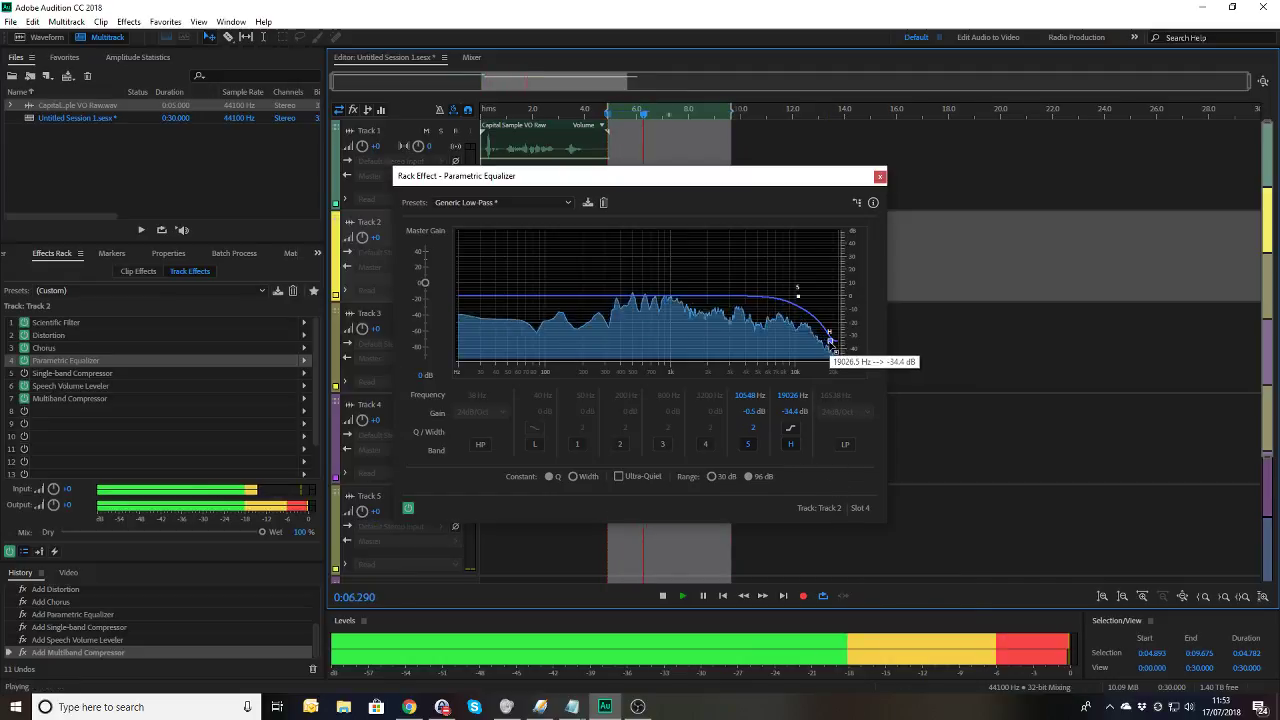
left_click_drag(830, 340, 835, 357)
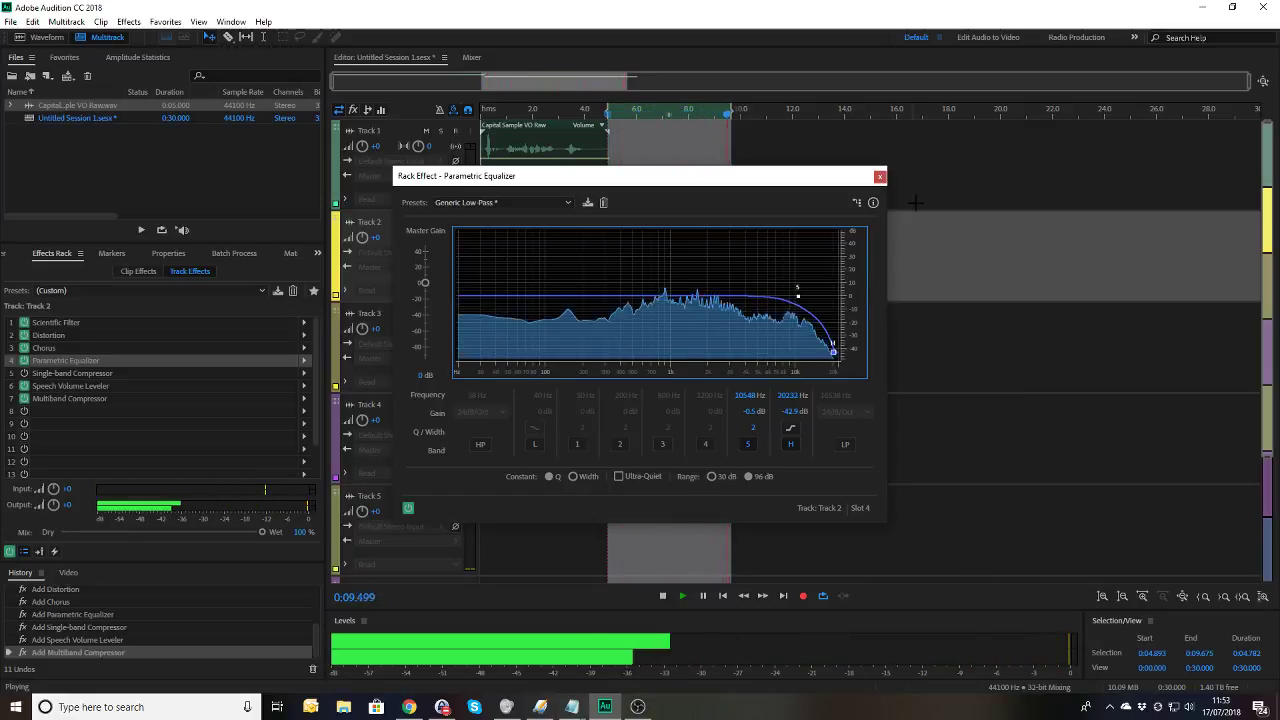
left_click(880, 177)
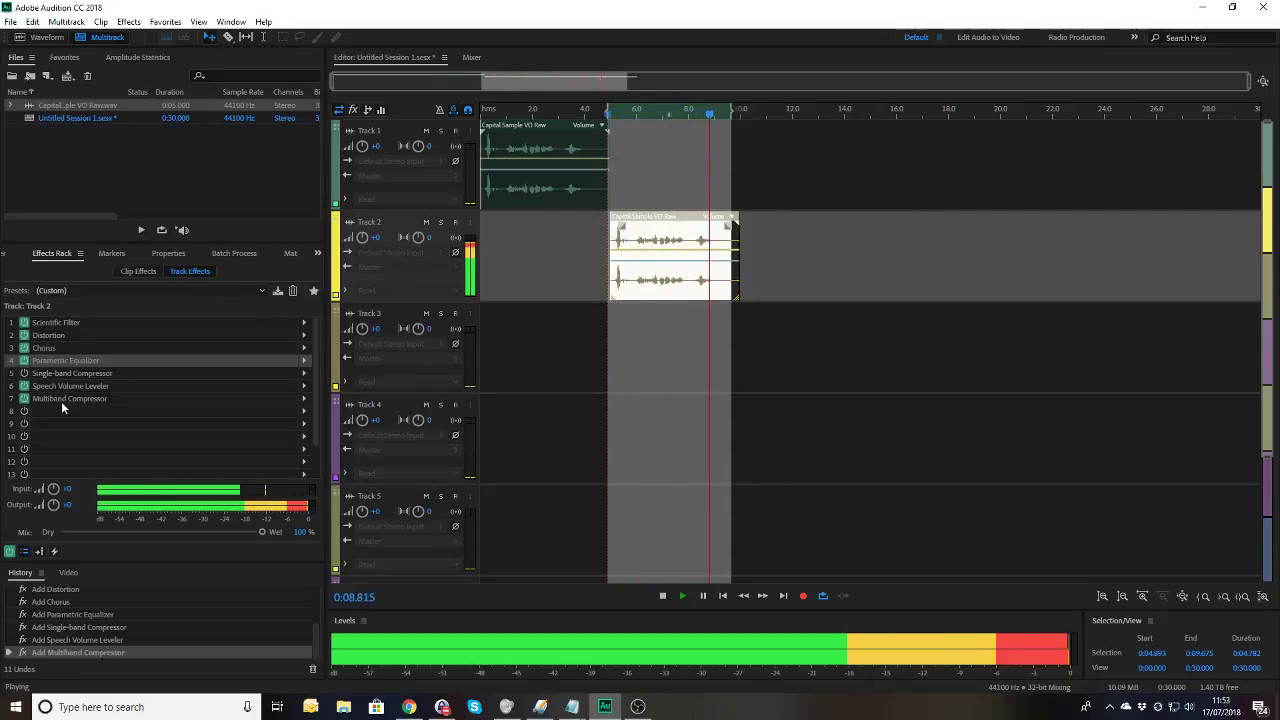
Step: Bypass the Multiband Compressor and add a Special > Mastering effect to slot 8
key("space")
left_click(24, 398)
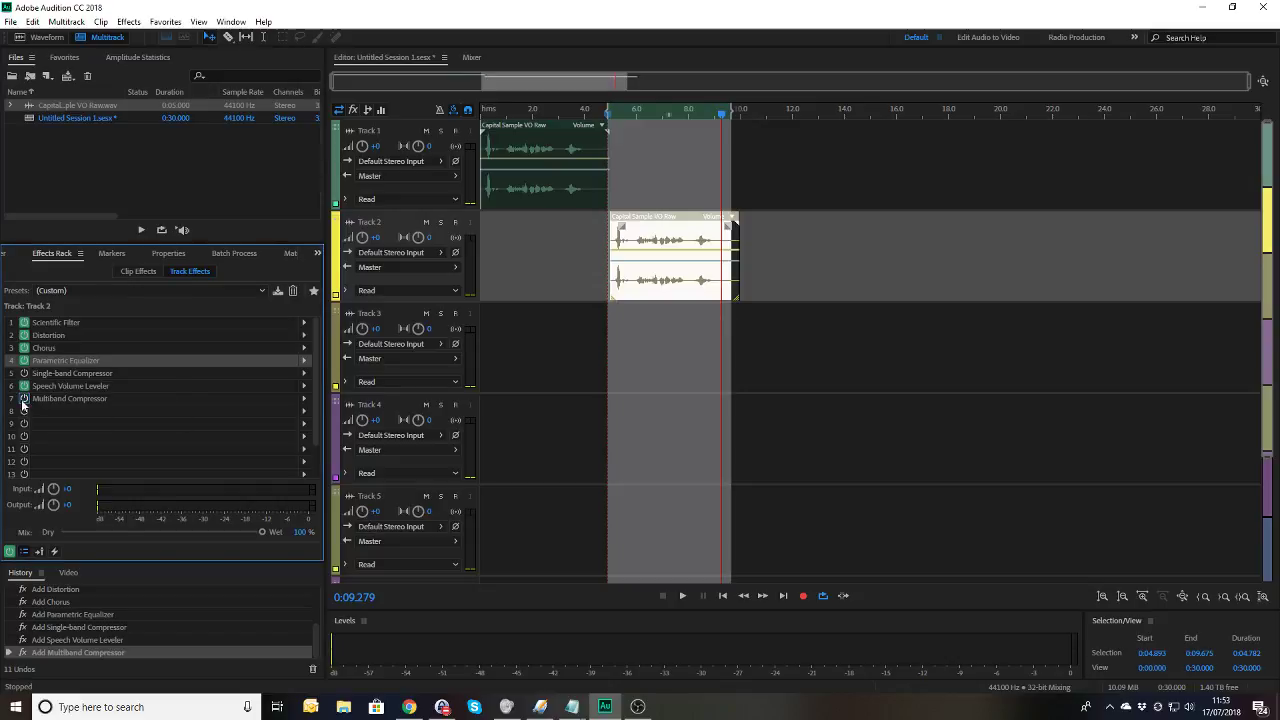
left_click(303, 412)
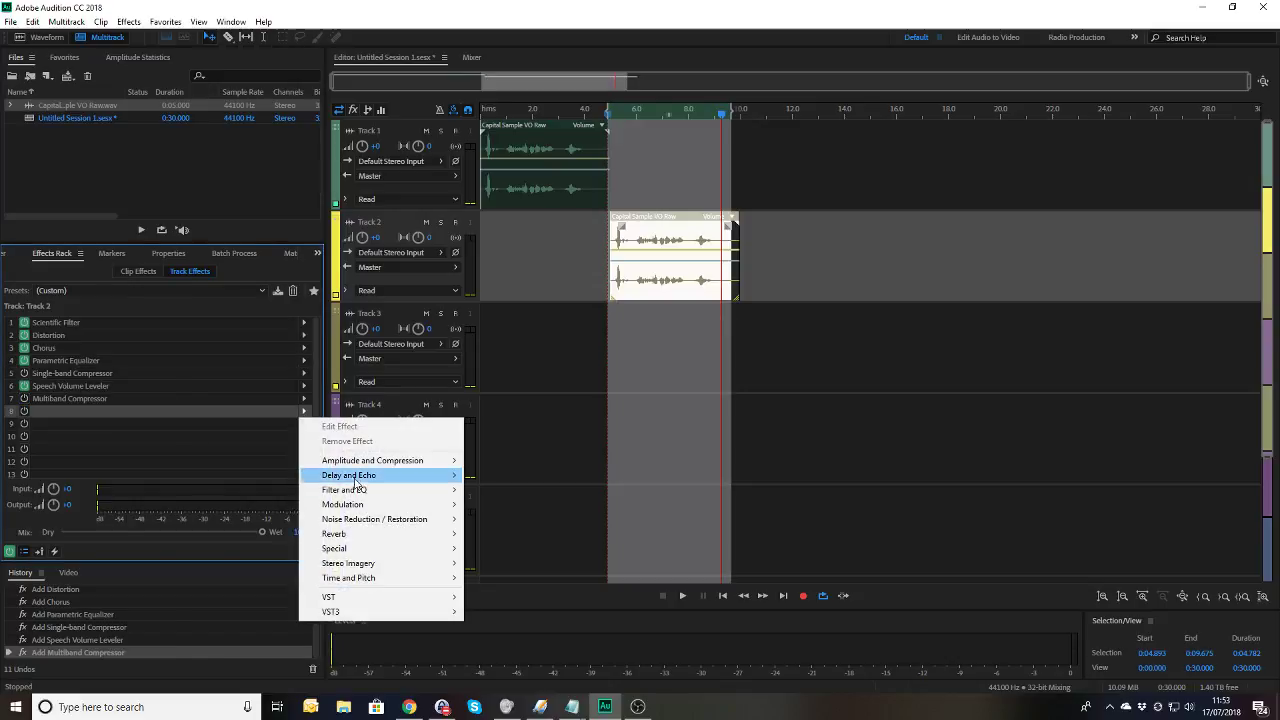
mouse_move(356, 552)
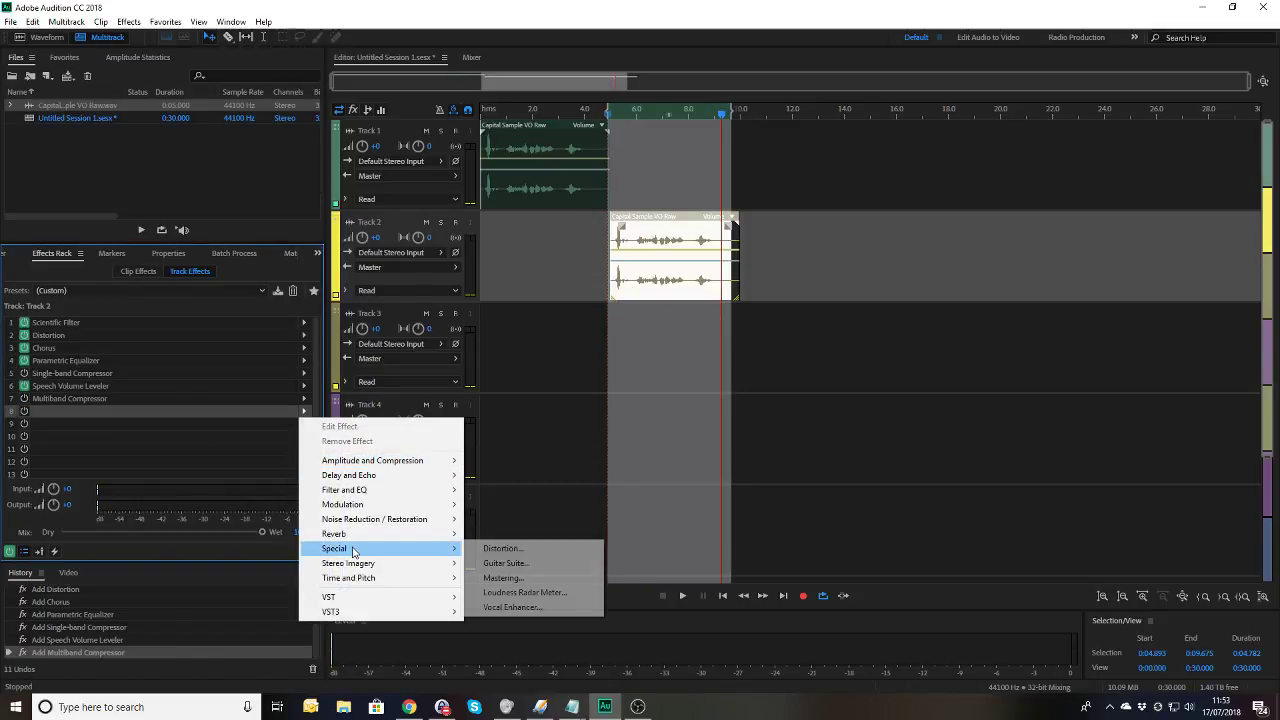
left_click(505, 578)
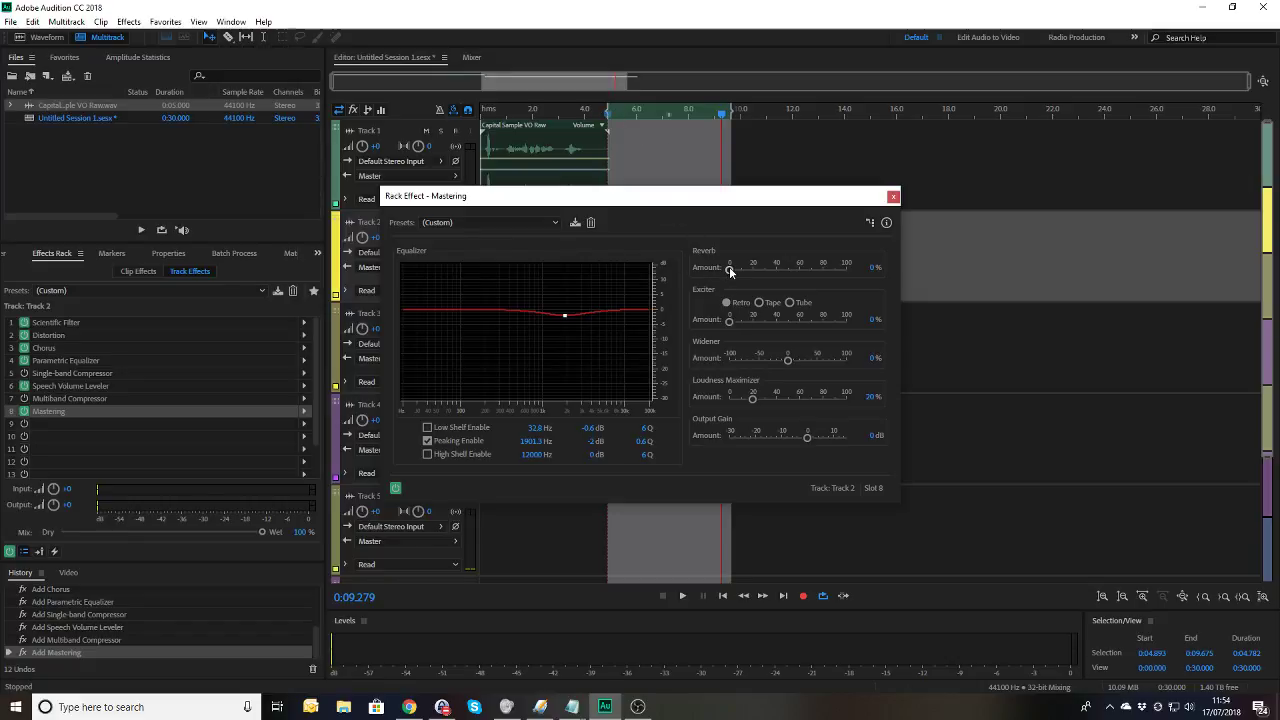
Step: Raise the Mastering reverb amount to 20% while previewing from about 6 seconds
left_click(619, 114)
key("space")
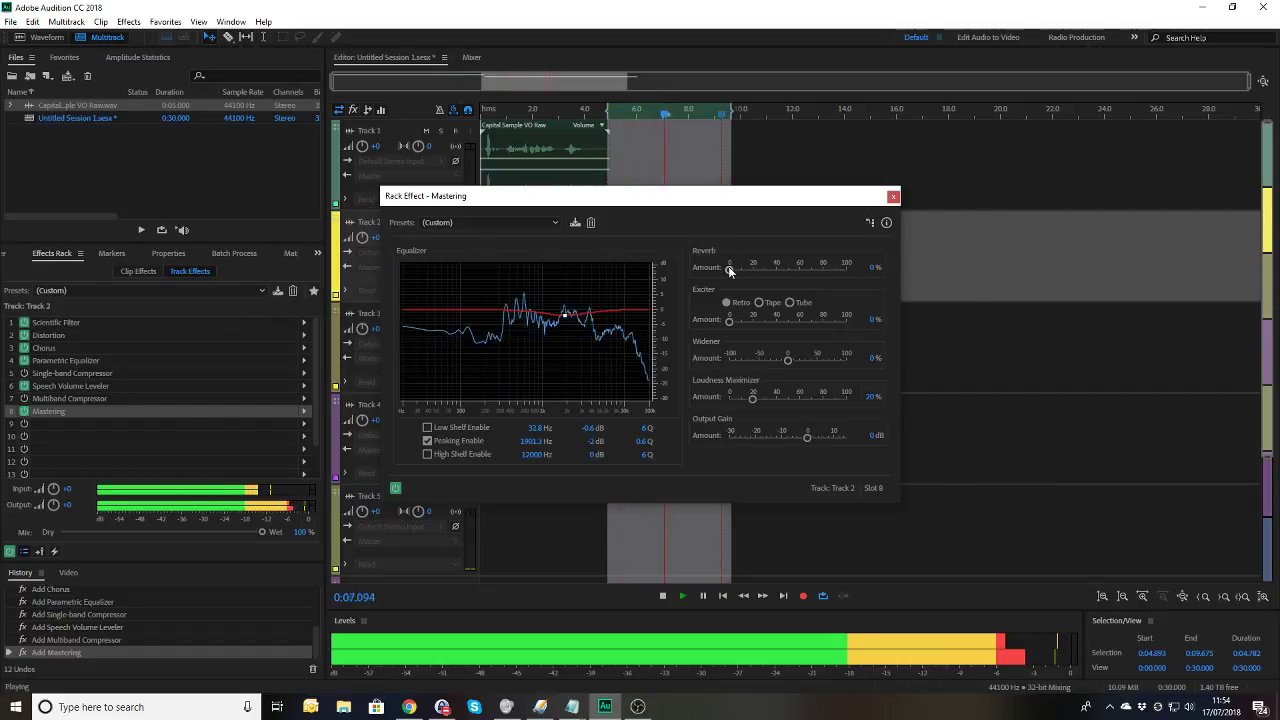
left_click_drag(730, 270, 752, 273)
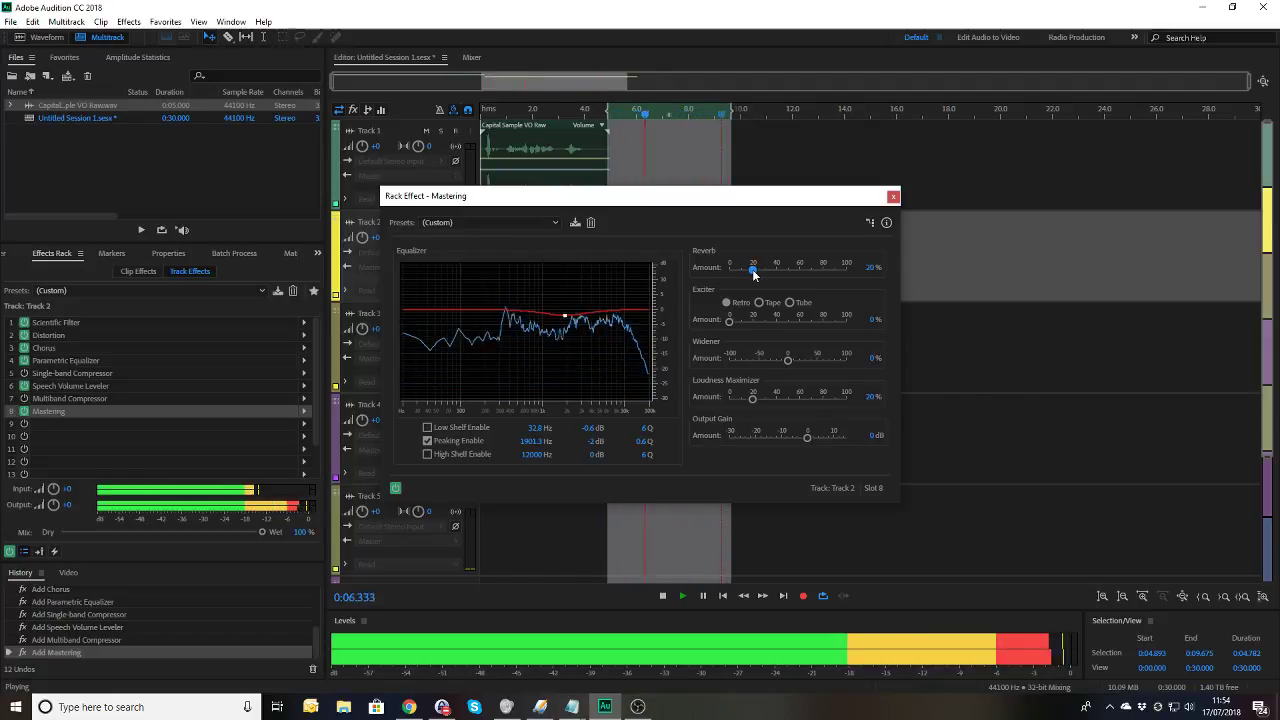
key("space")
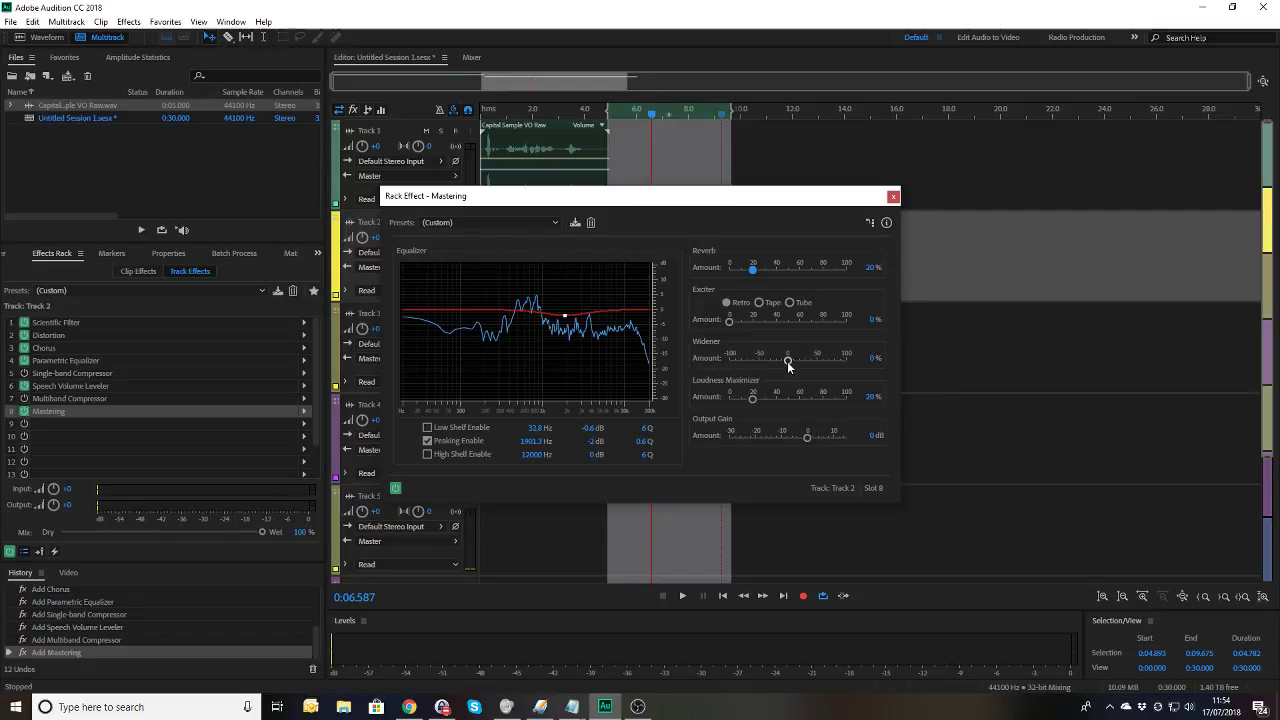
Step: Set the Widener to -100%, preview, then raise it to 100% and preview again
left_click_drag(788, 362, 696, 353)
key("space")
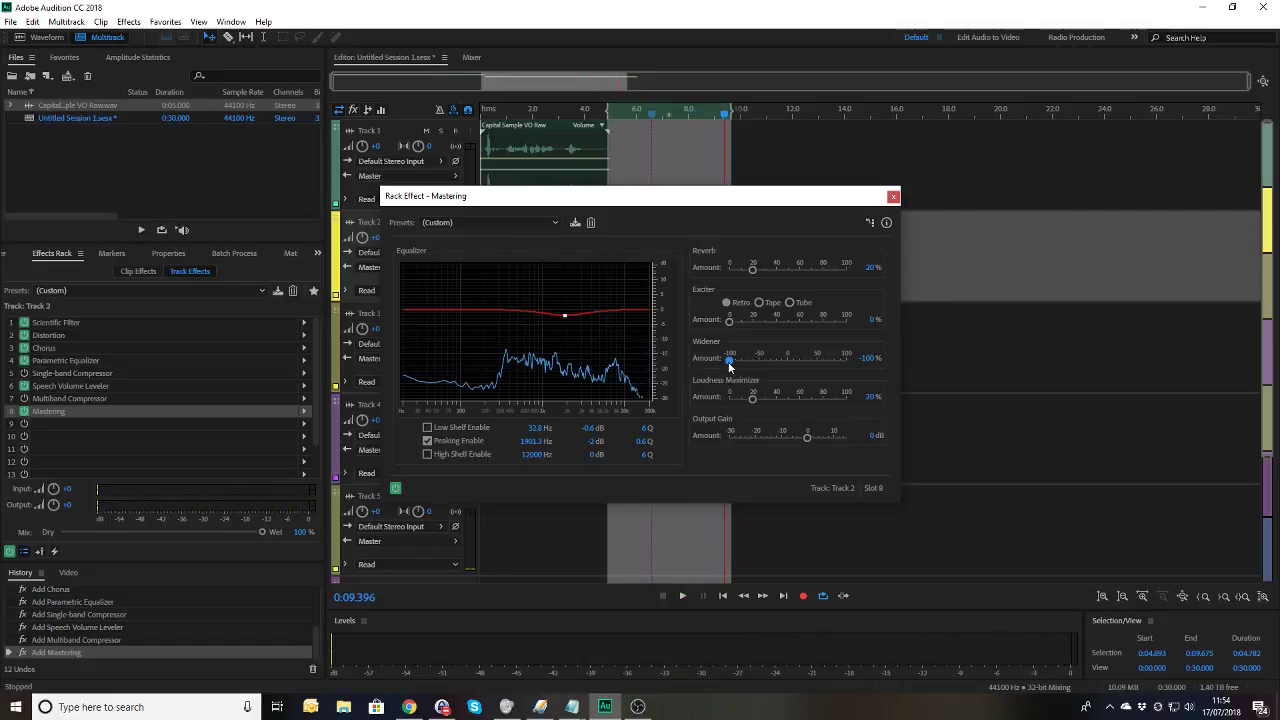
left_click_drag(727, 372, 841, 376)
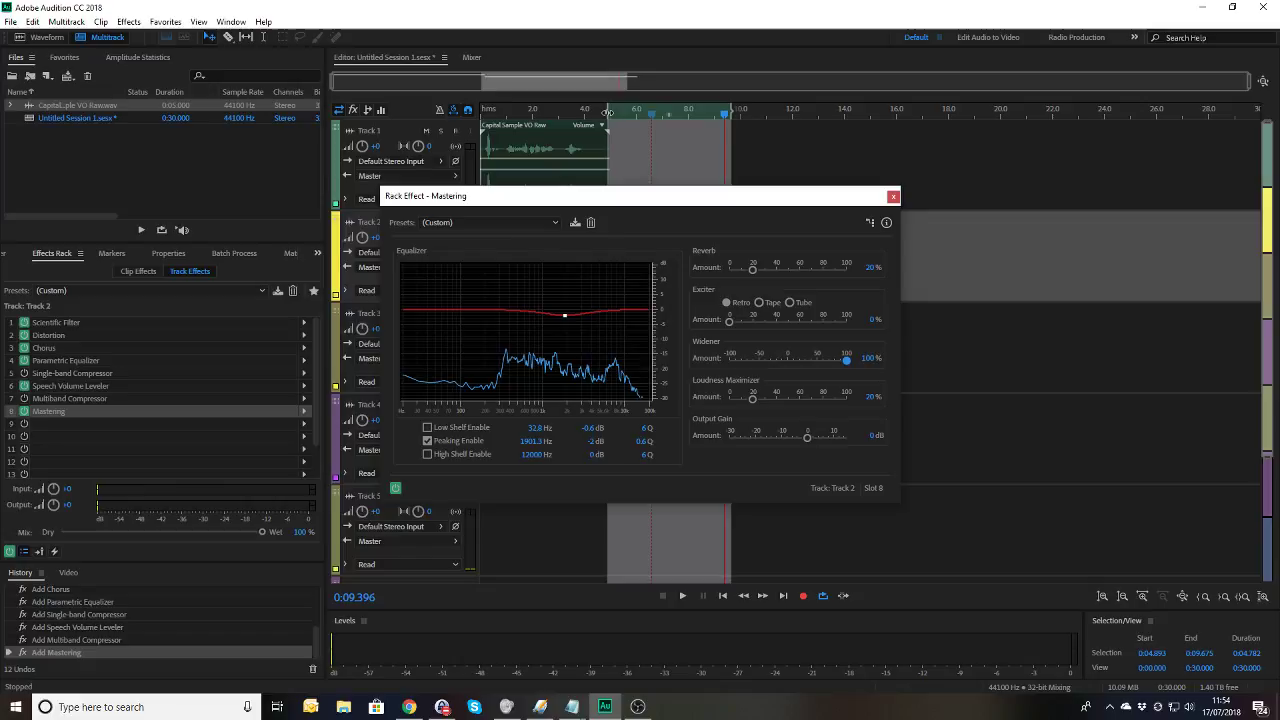
key("space")
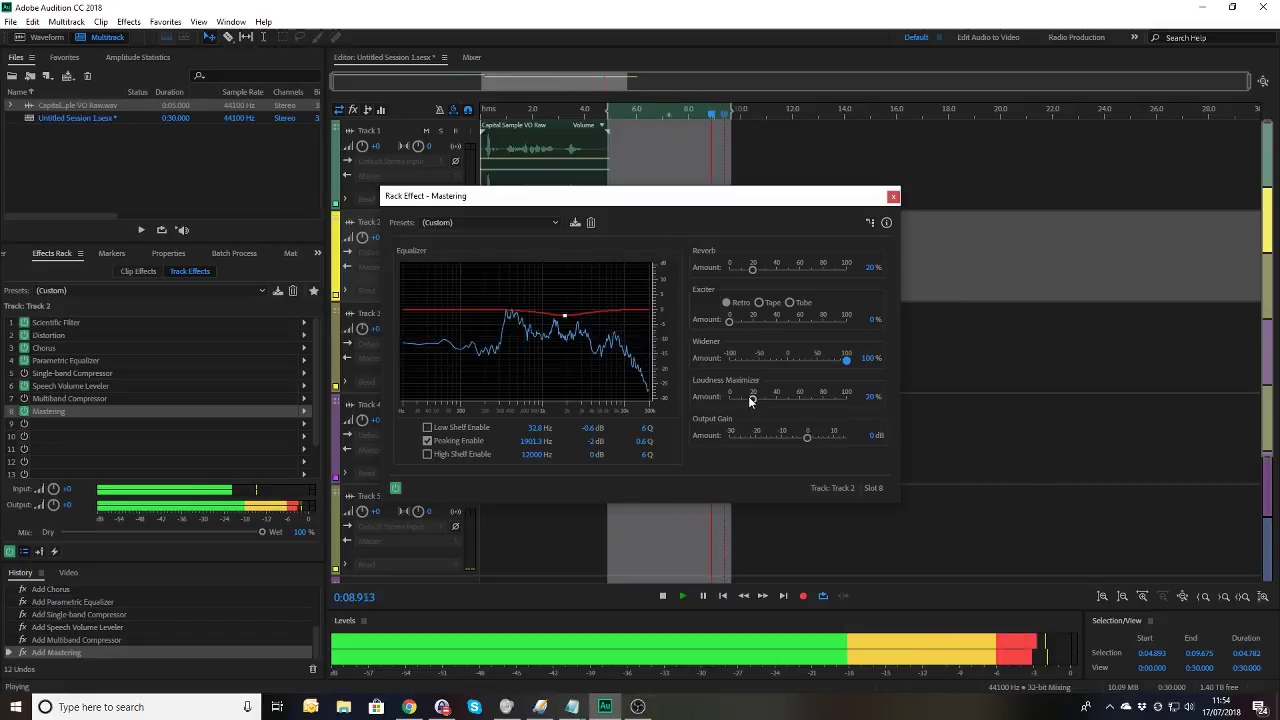
key("space")
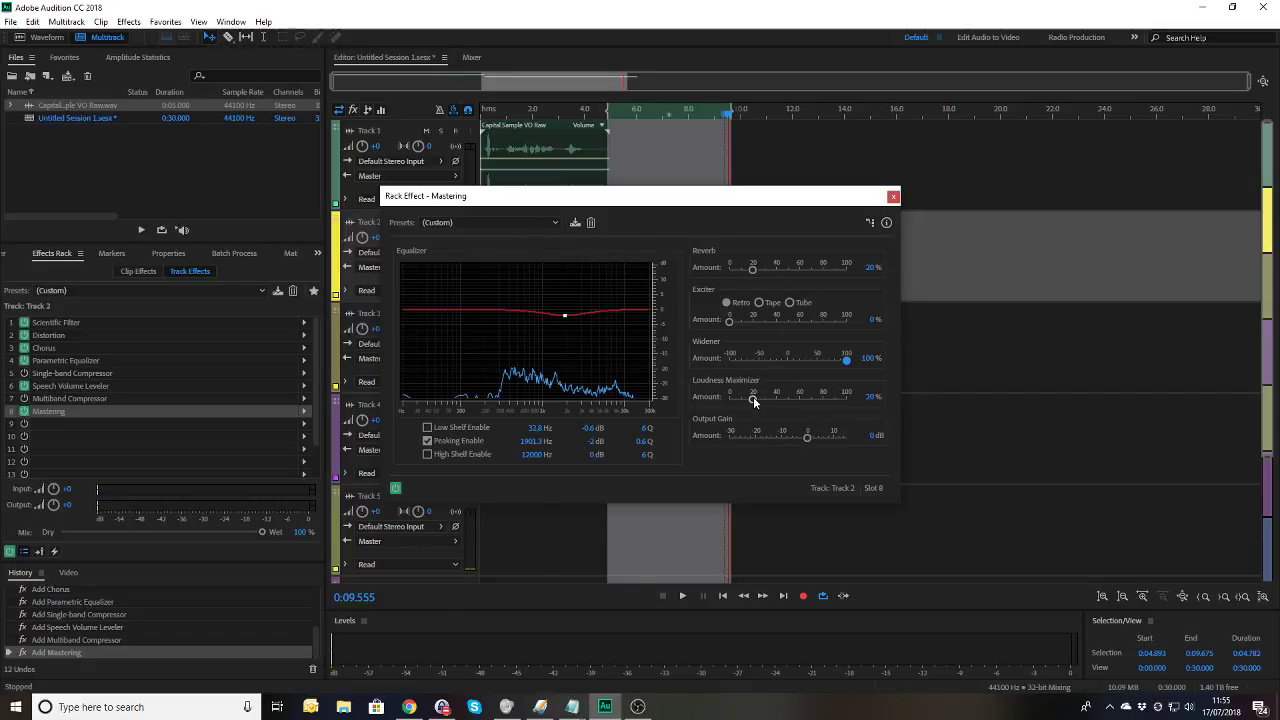
key("space")
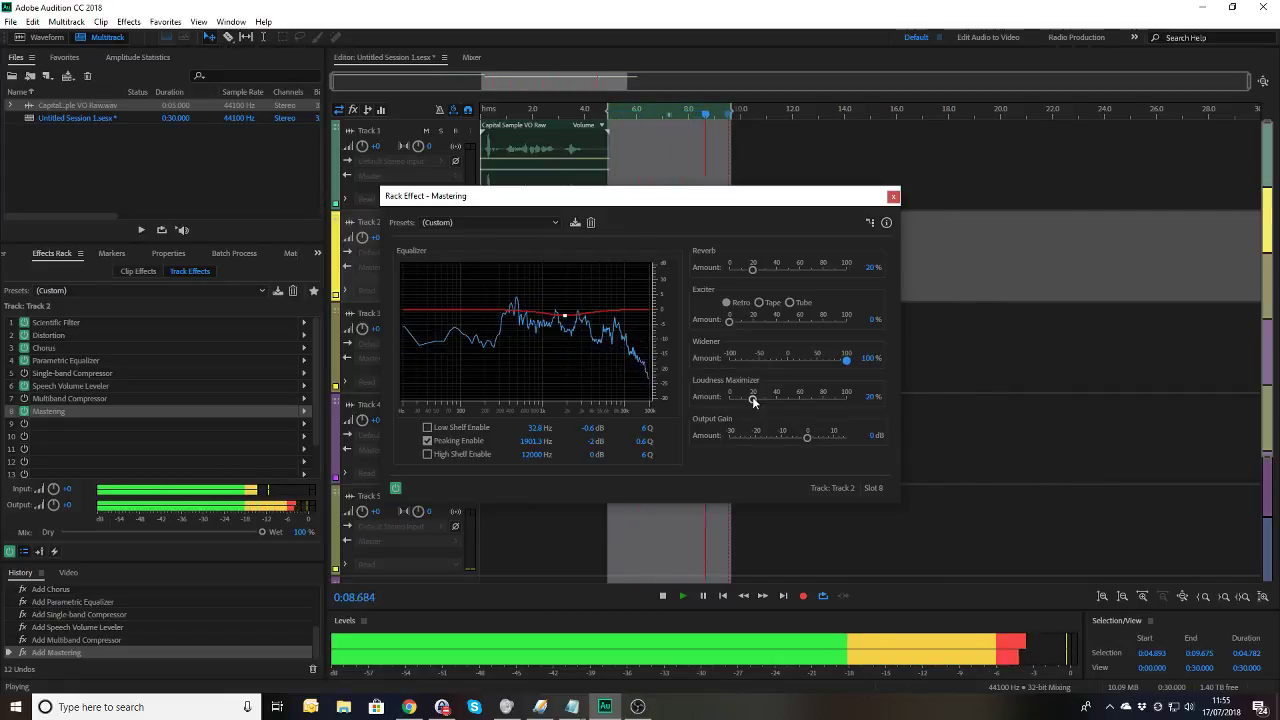
Step: Preview the Loudness Maximizer at 41%, then at 100%
key("space")
left_click_drag(752, 397, 779, 400)
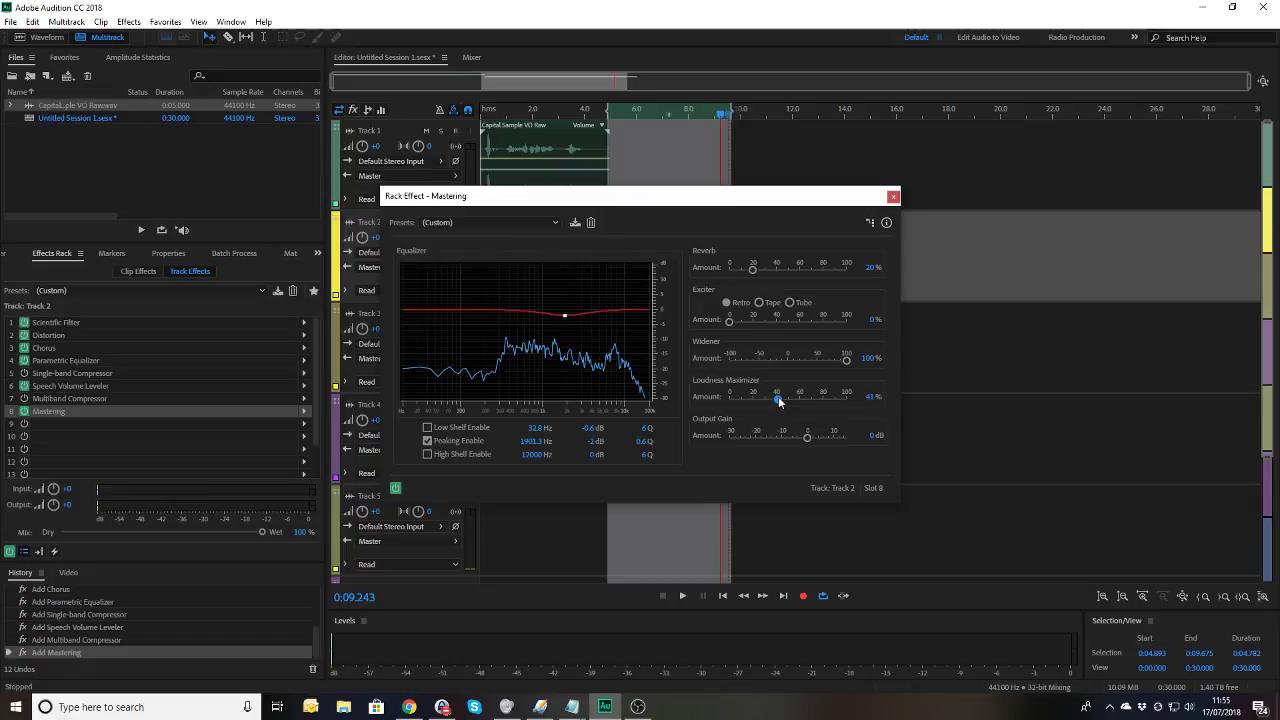
key("space")
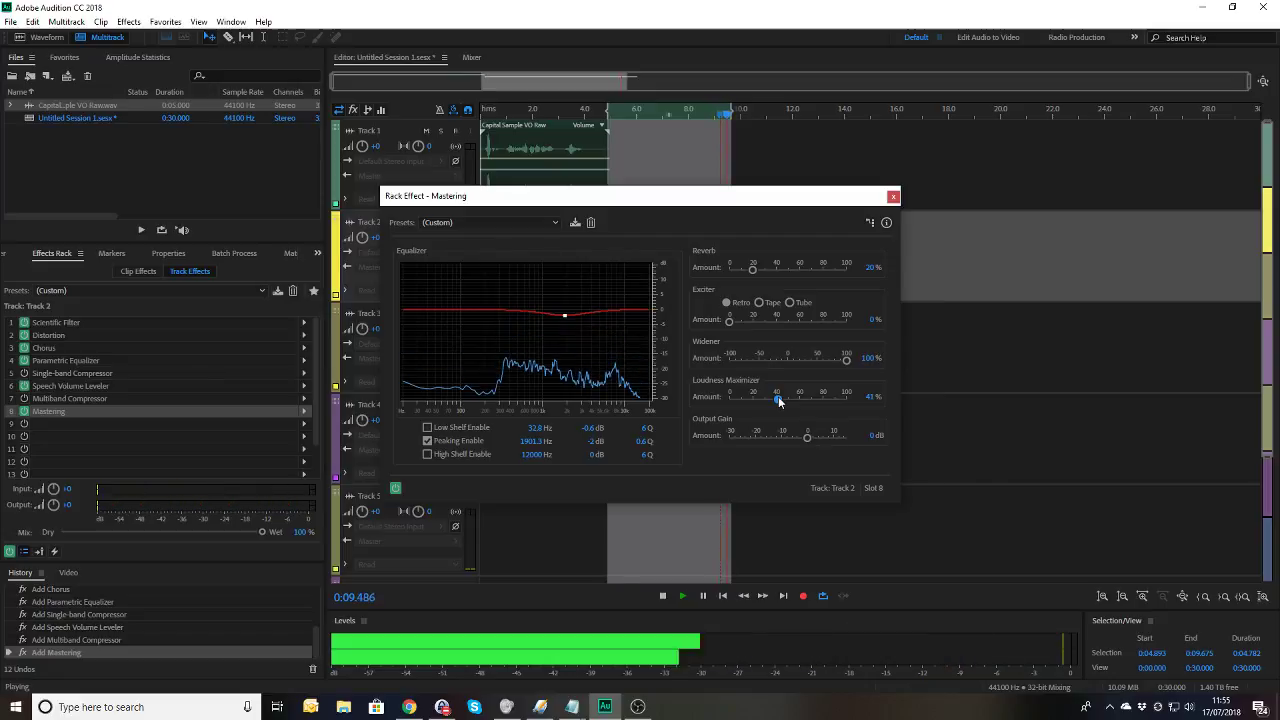
key("space")
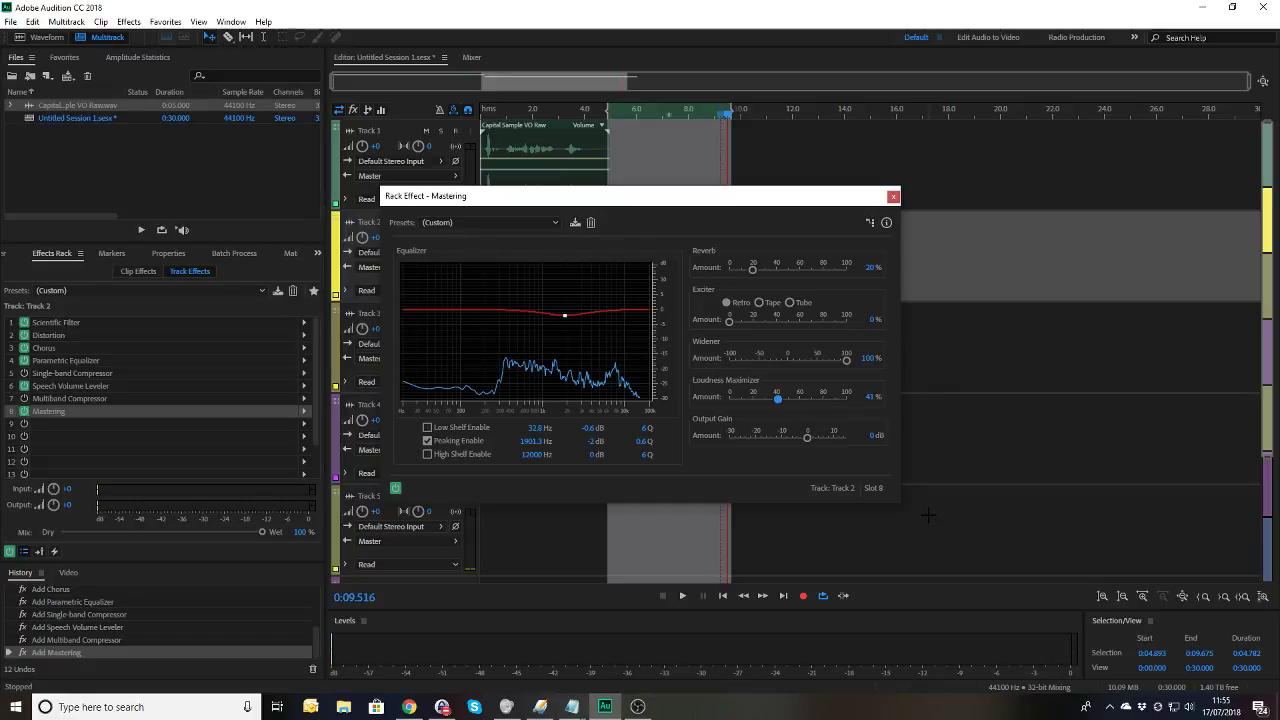
key("space")
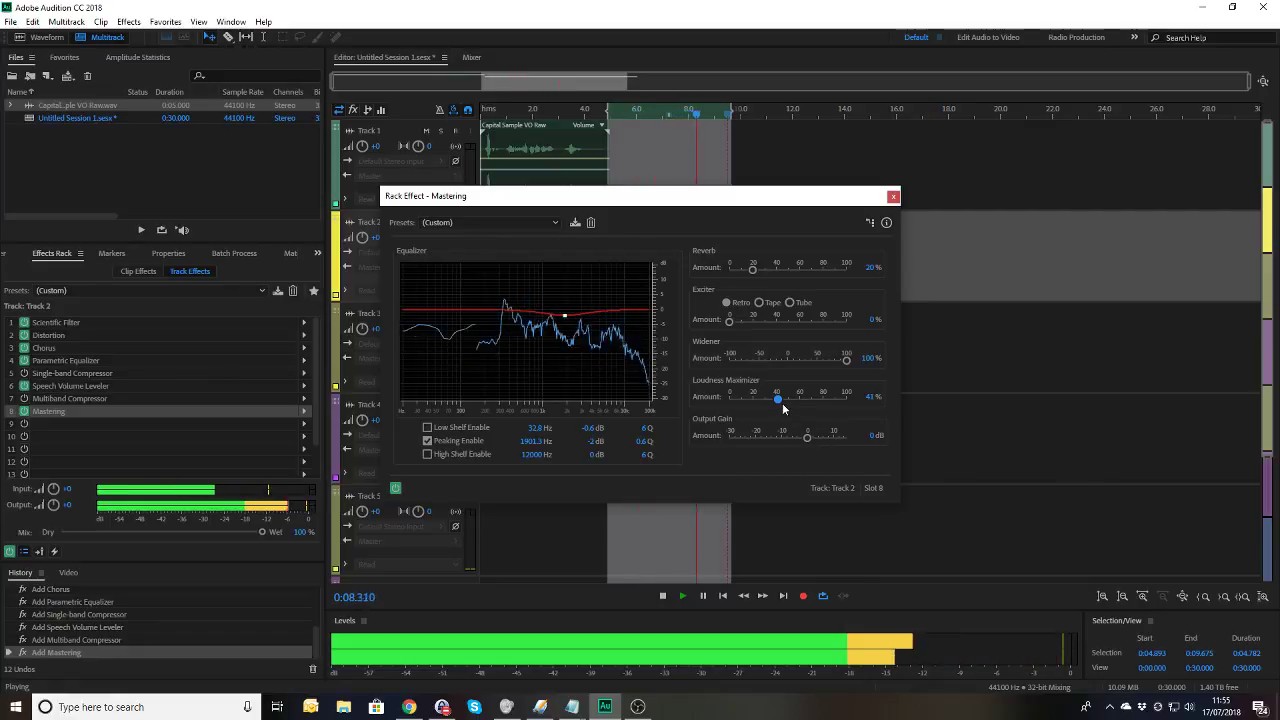
key("space")
left_click_drag(784, 400, 871, 400)
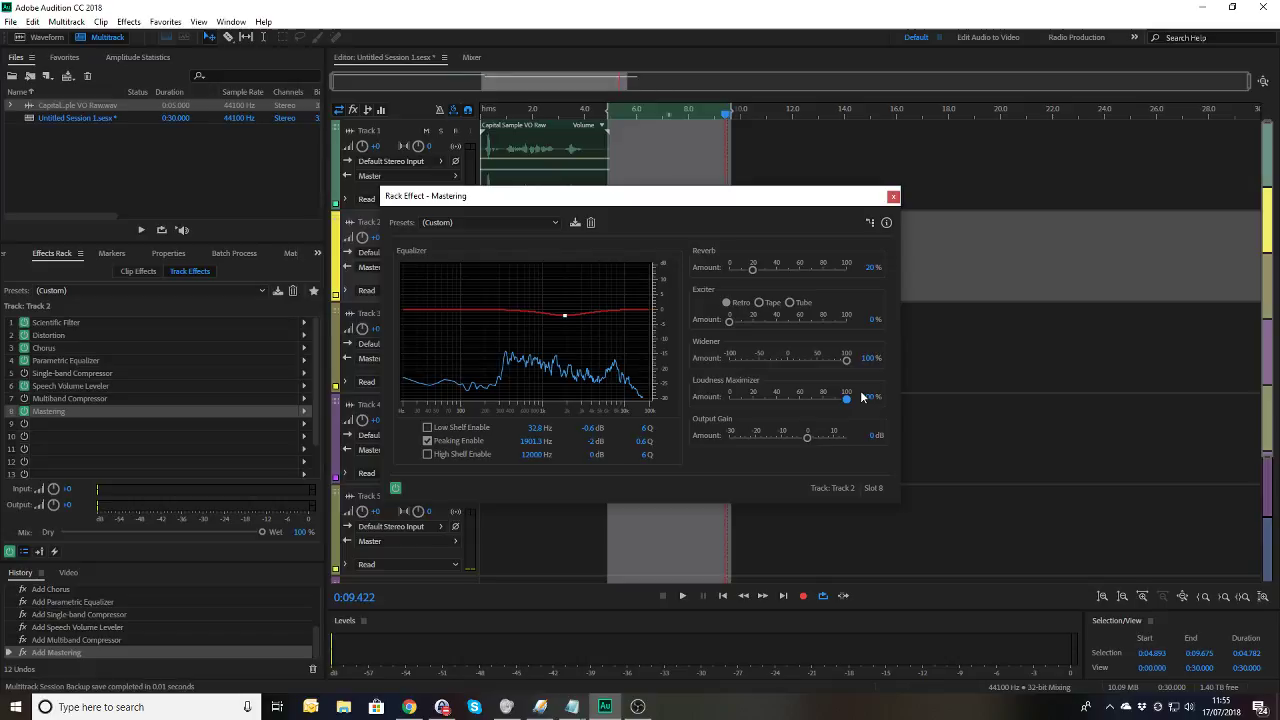
key("space")
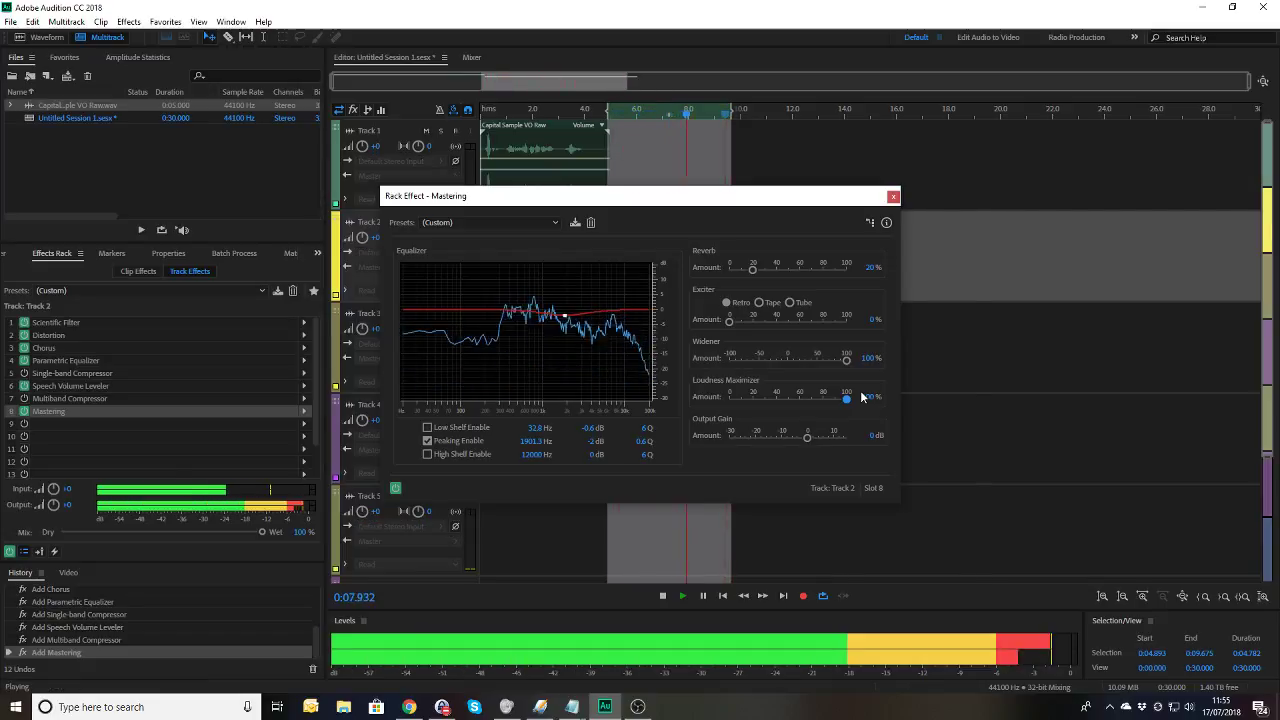
key("space")
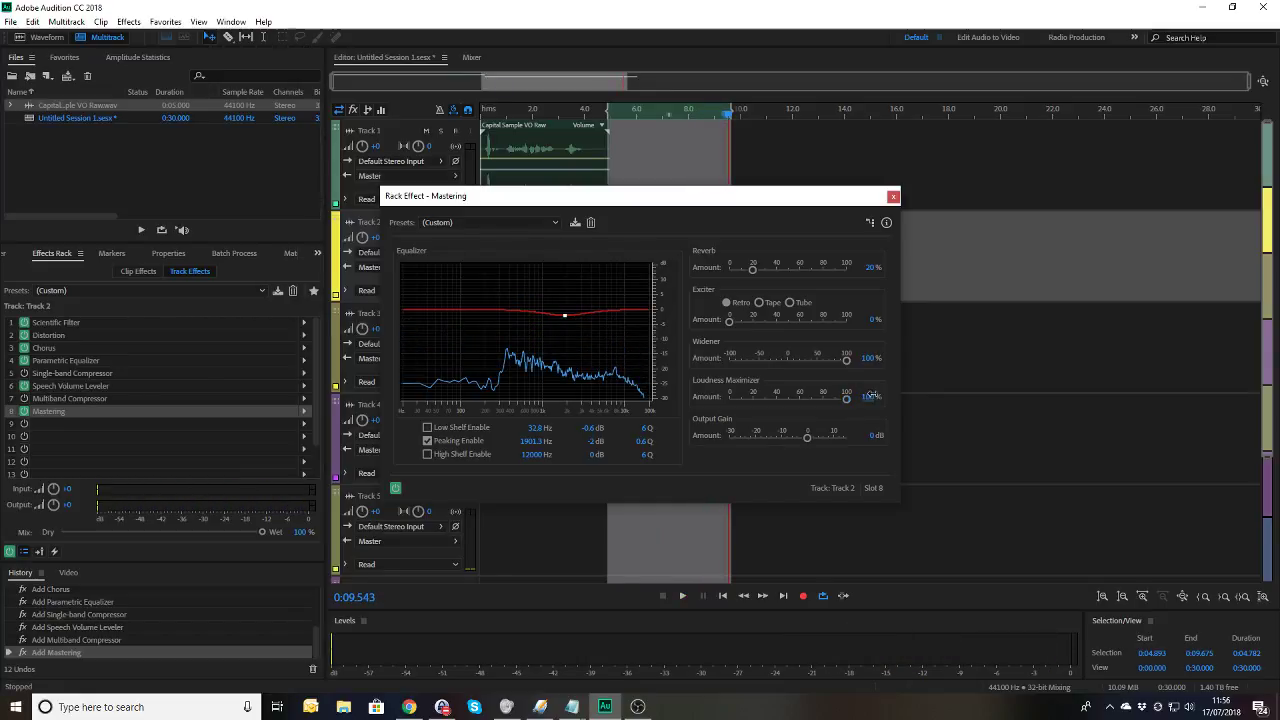
Step: Enter 50% as the Loudness Maximizer amount, preview it, and close the Mastering window
left_click(866, 397)
type("5")
key("space")
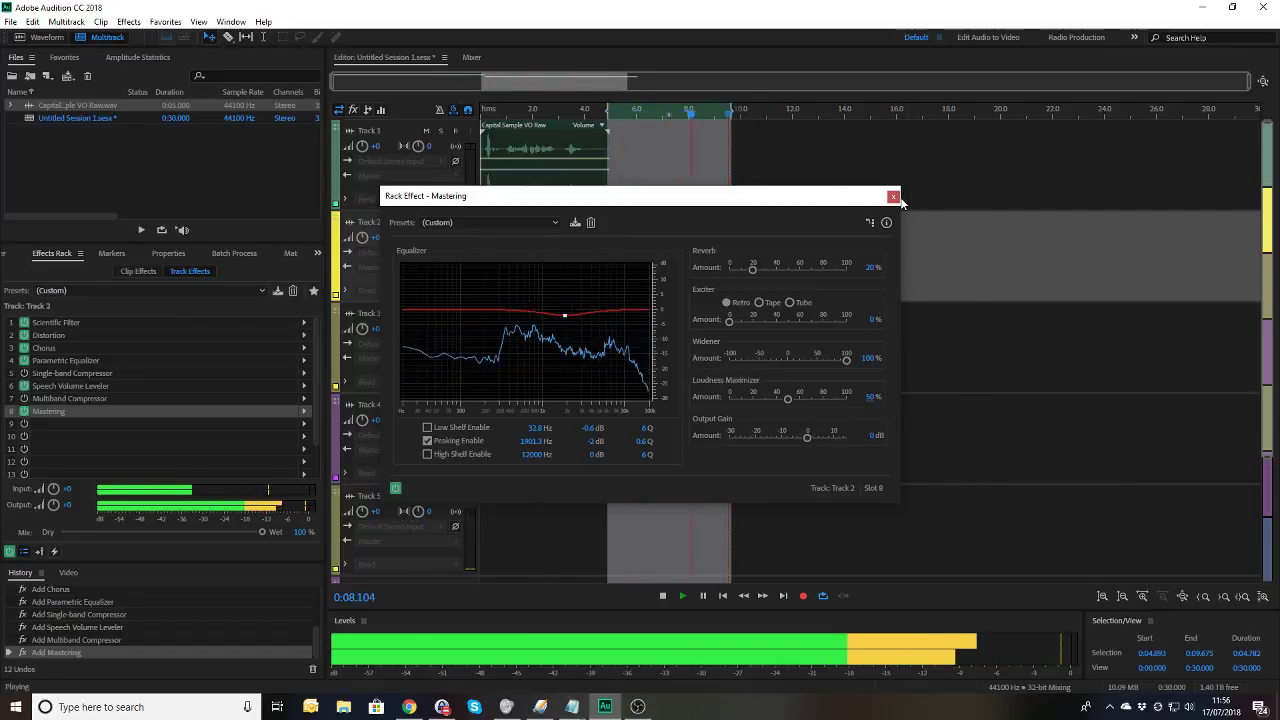
key("space")
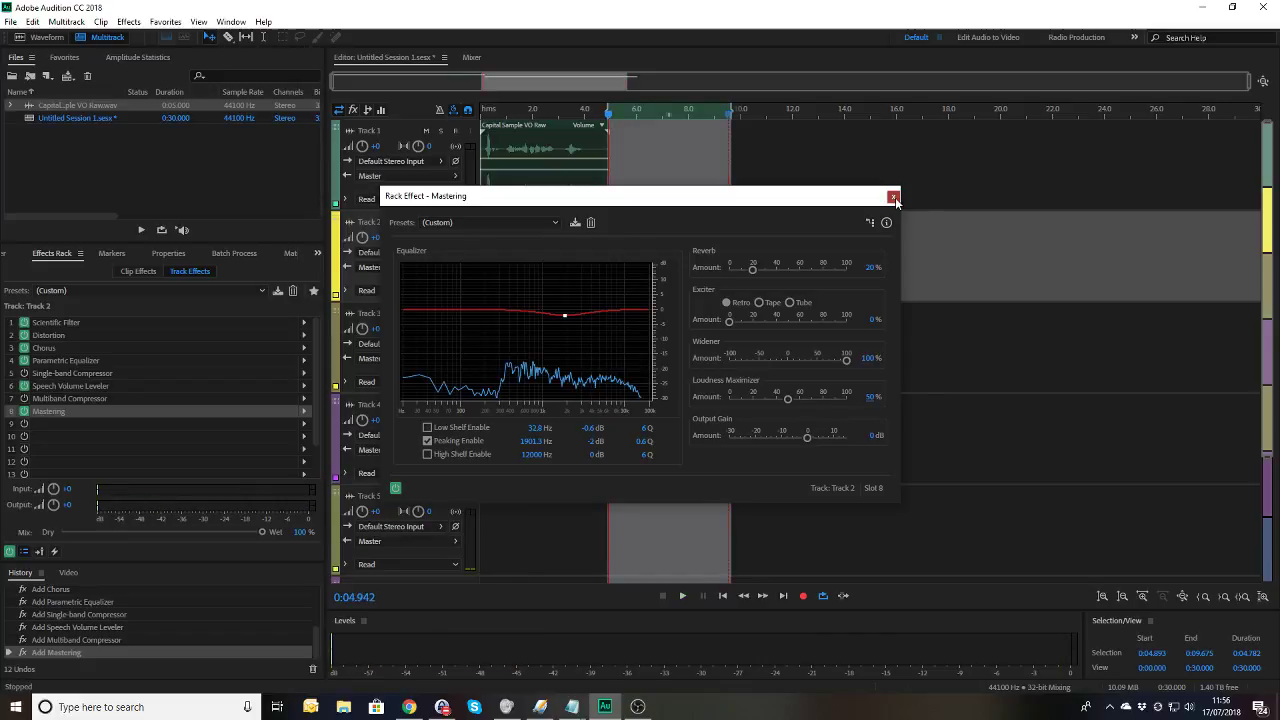
left_click(894, 197)
Step: Mix down the entire session to a new file
left_click(858, 230)
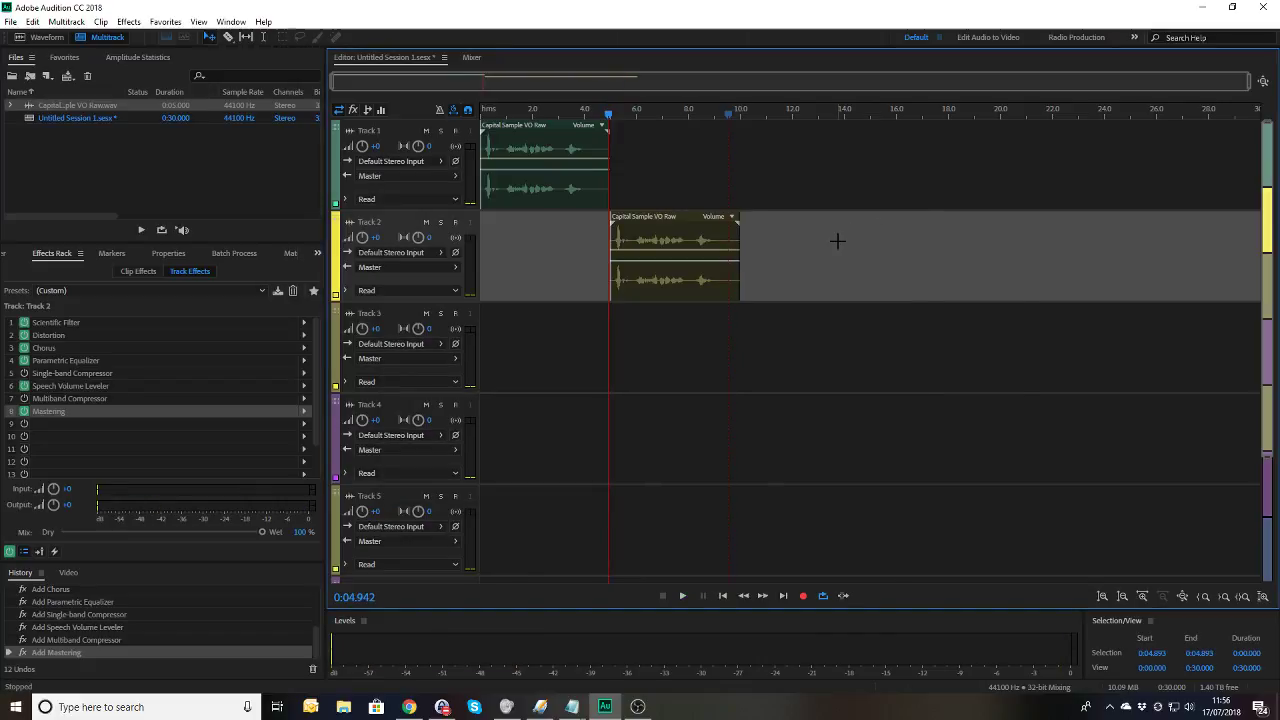
right_click(840, 246)
left_click(812, 210)
right_click(805, 259)
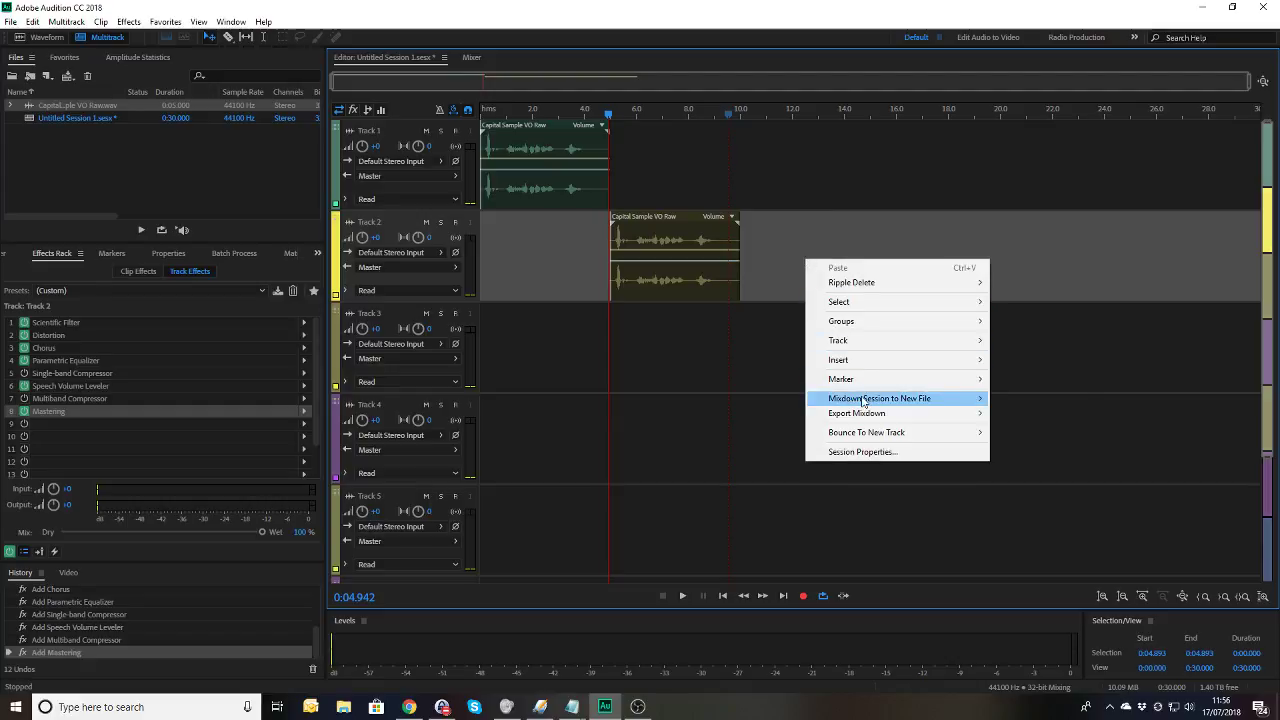
mouse_move(863, 402)
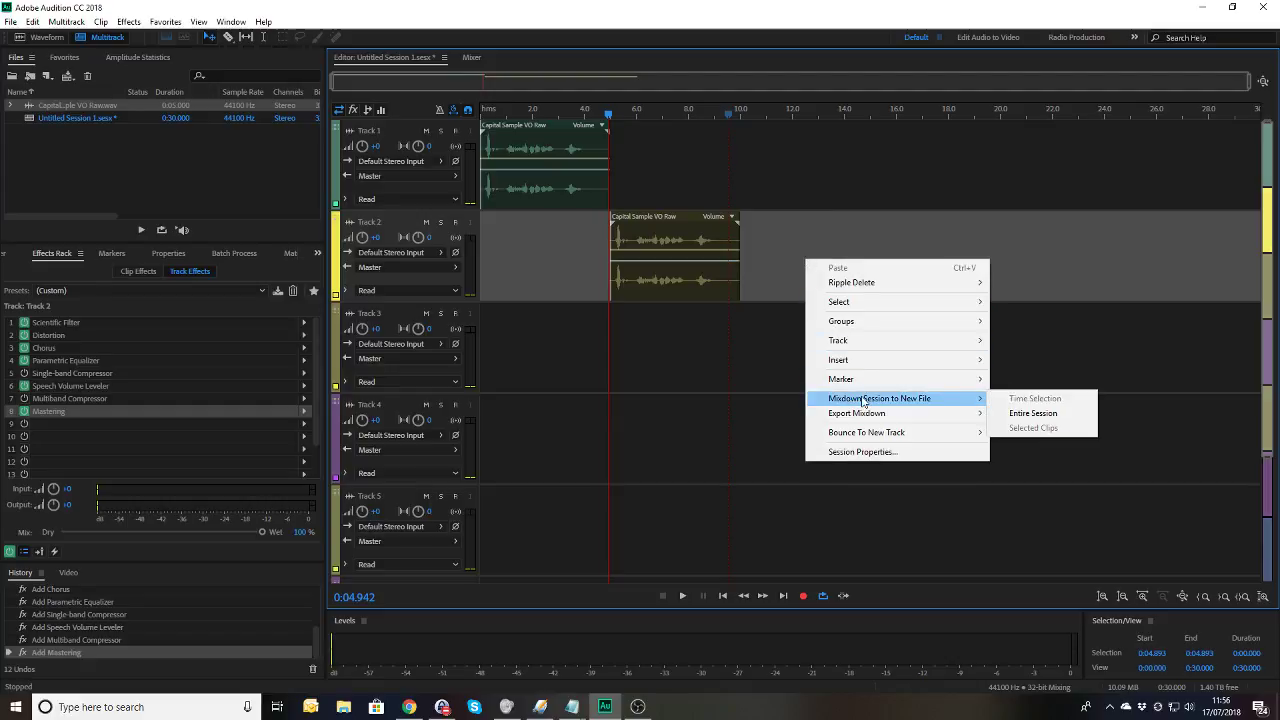
left_click(1035, 414)
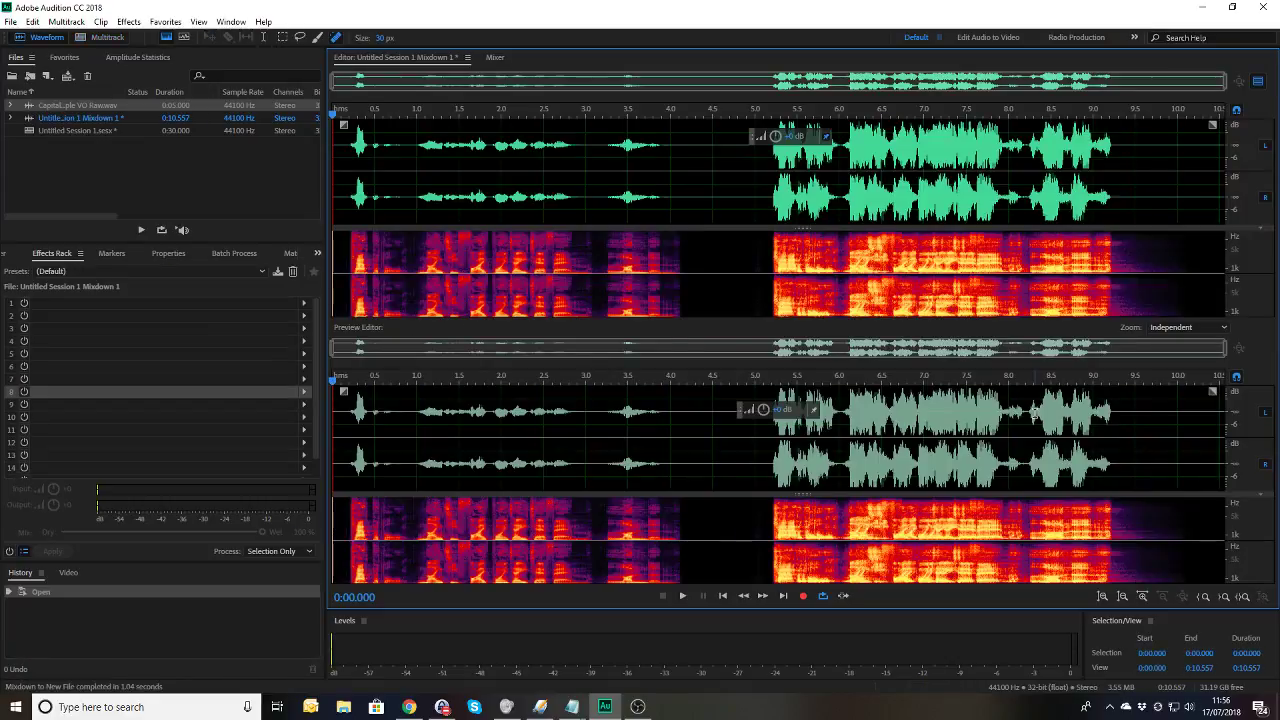
Step: Inspect sections of the mixdown waveform, then place the playhead at its start
left_click(342, 172)
left_click_drag(373, 170, 695, 195)
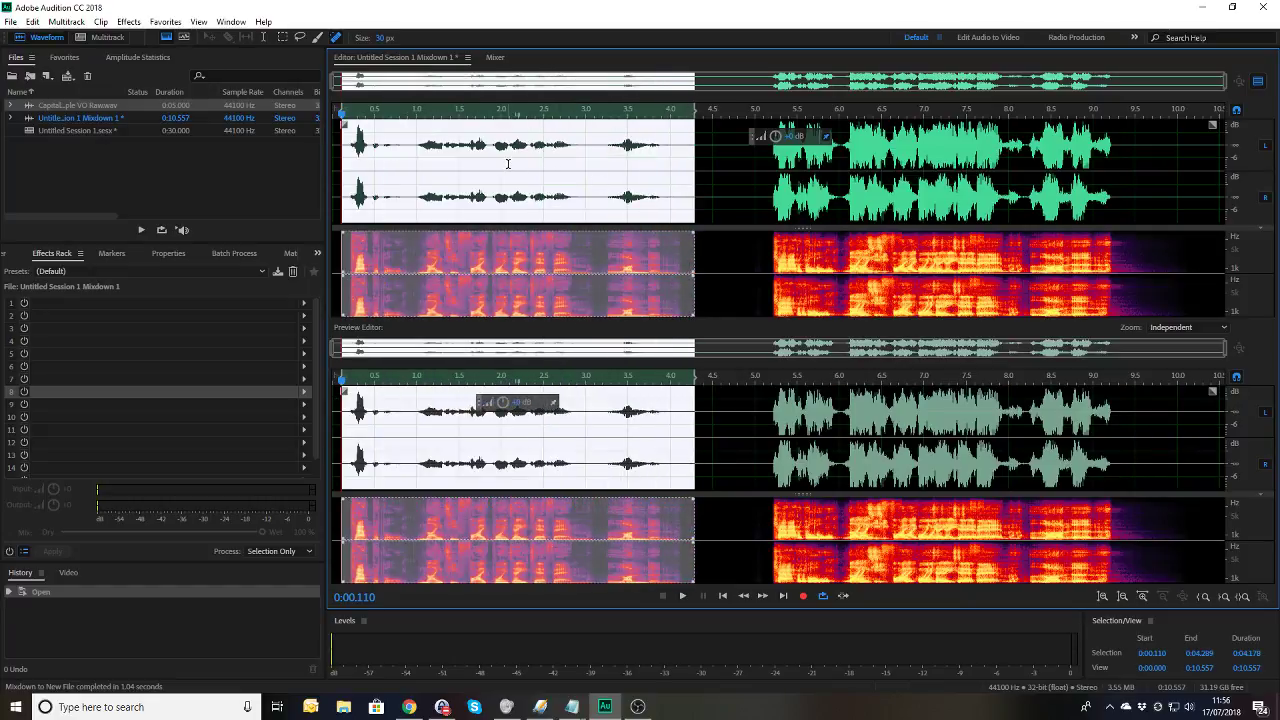
left_click_drag(350, 132, 533, 150)
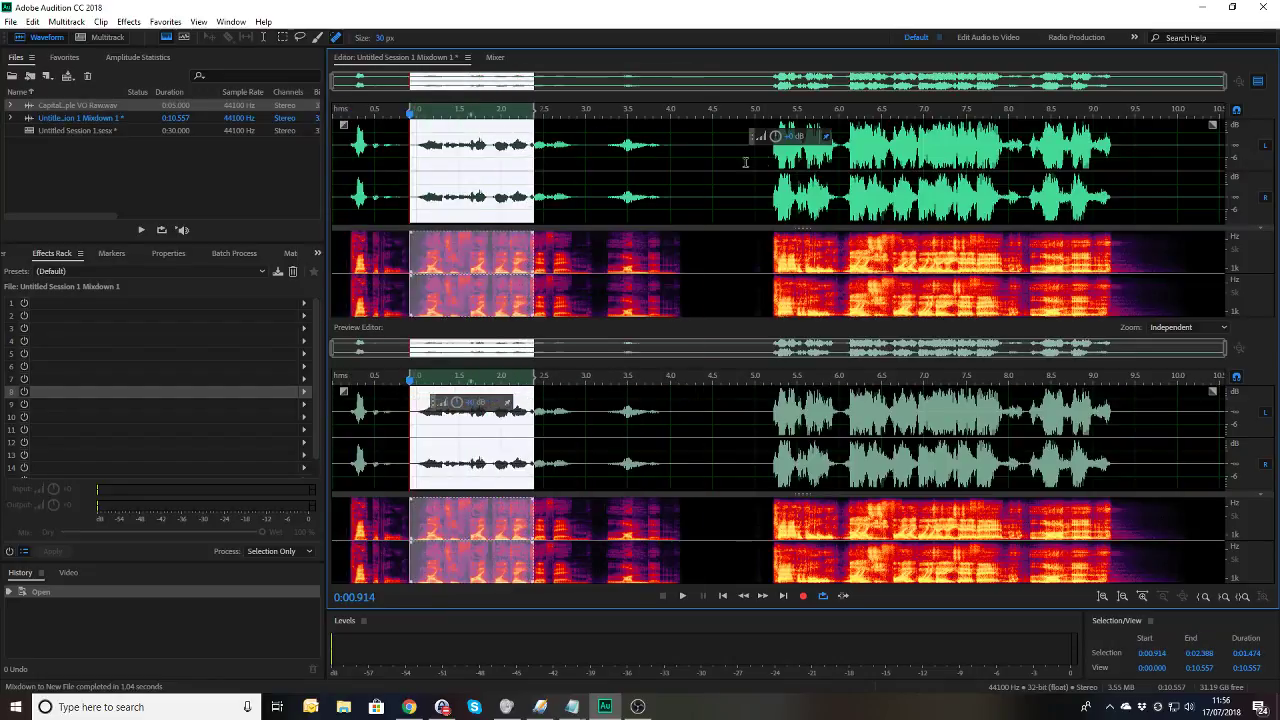
left_click_drag(763, 183, 1131, 291)
left_click_drag(340, 173, 333, 173)
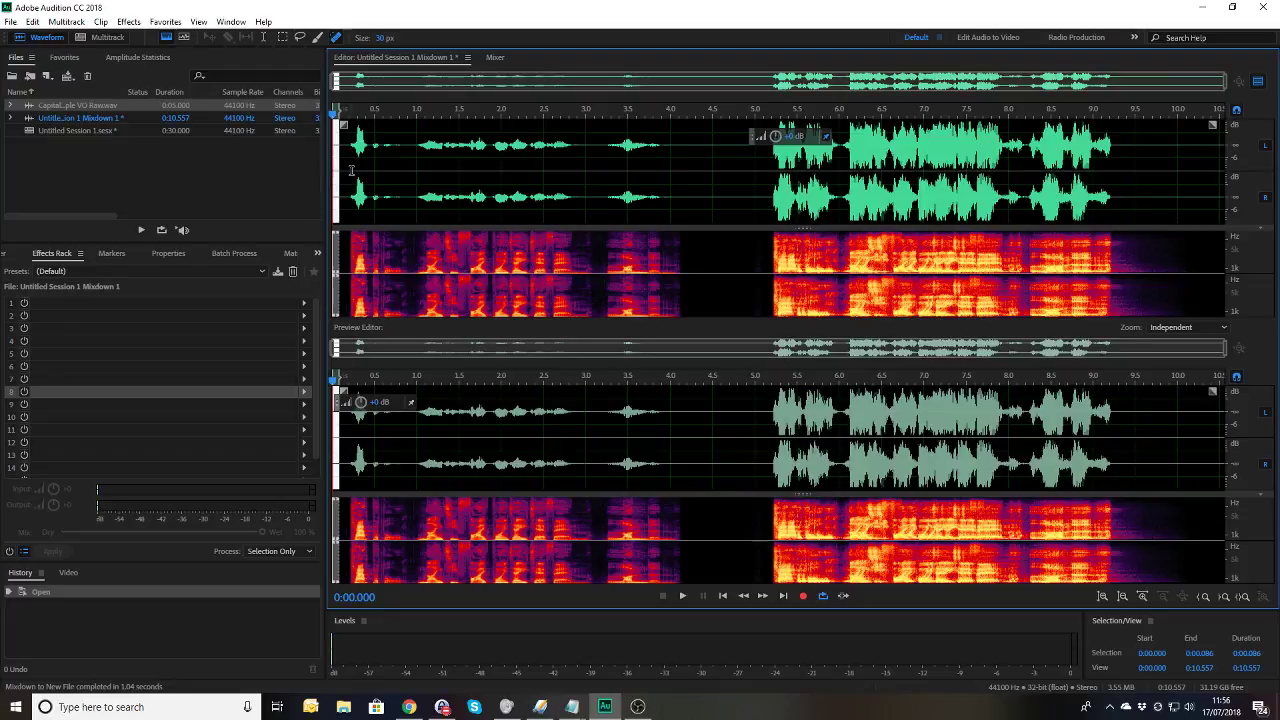
left_click(345, 170)
key("Home")
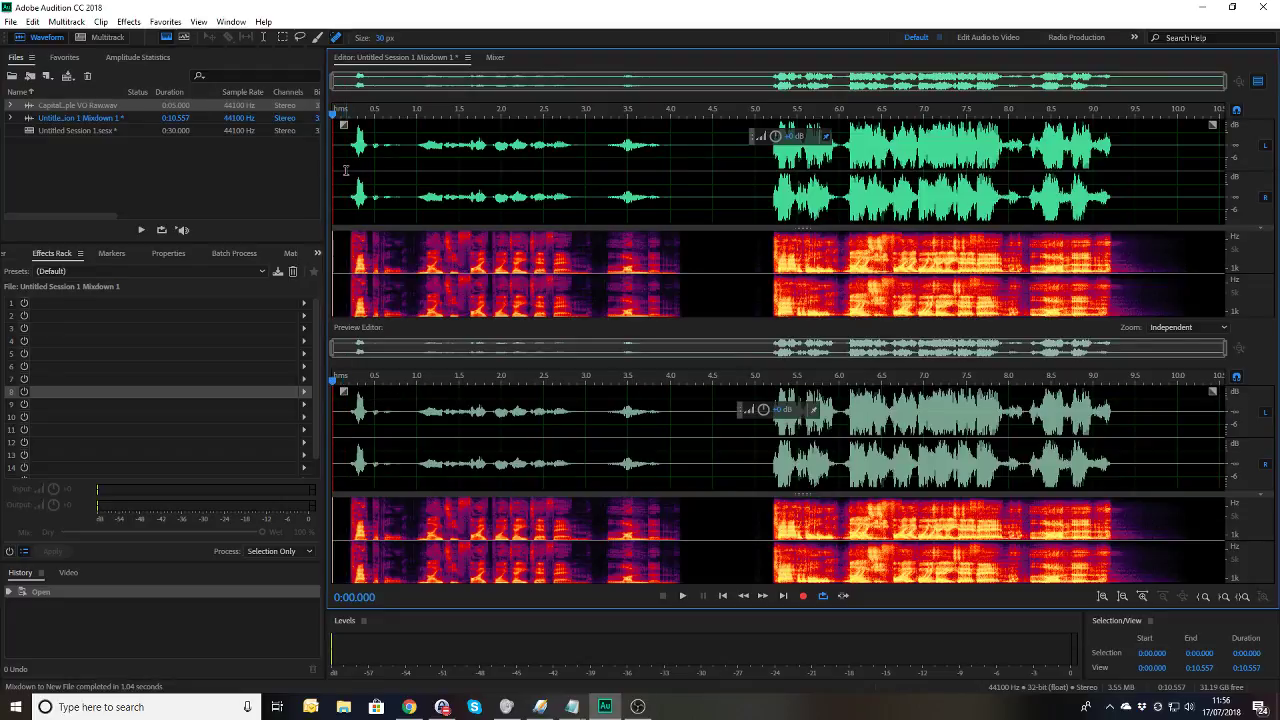
key("space")
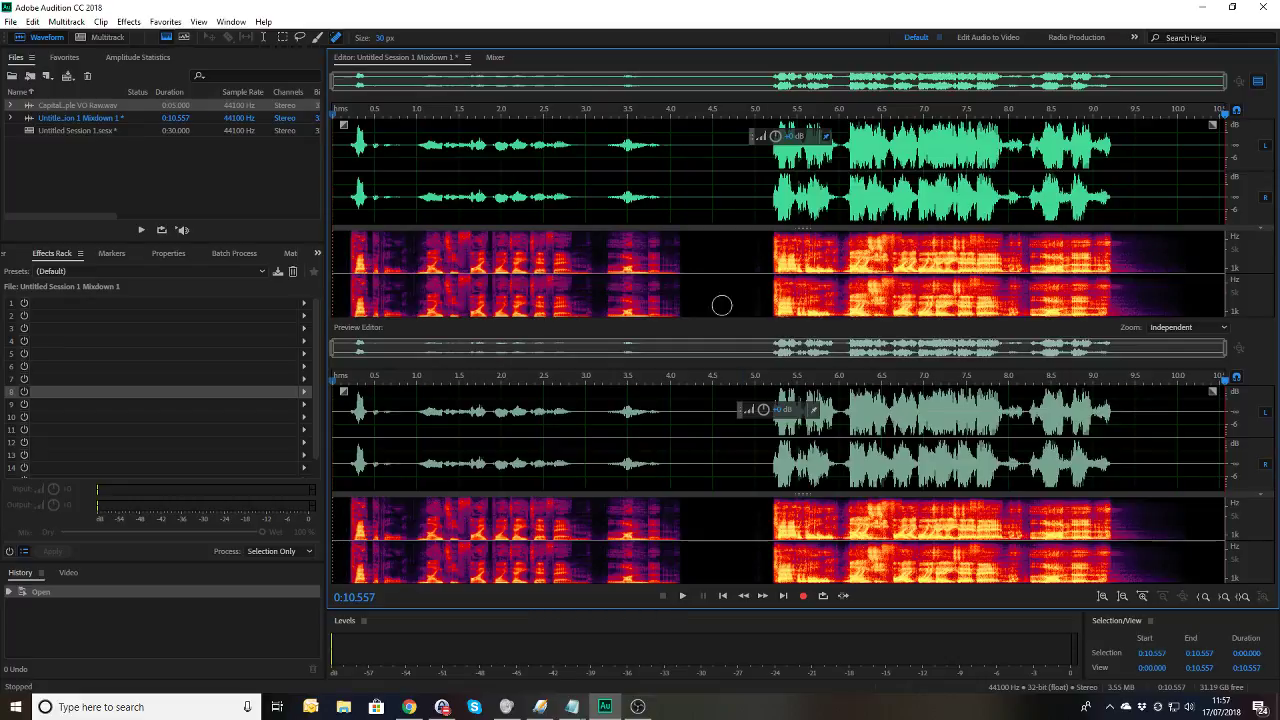
left_click(337, 210)
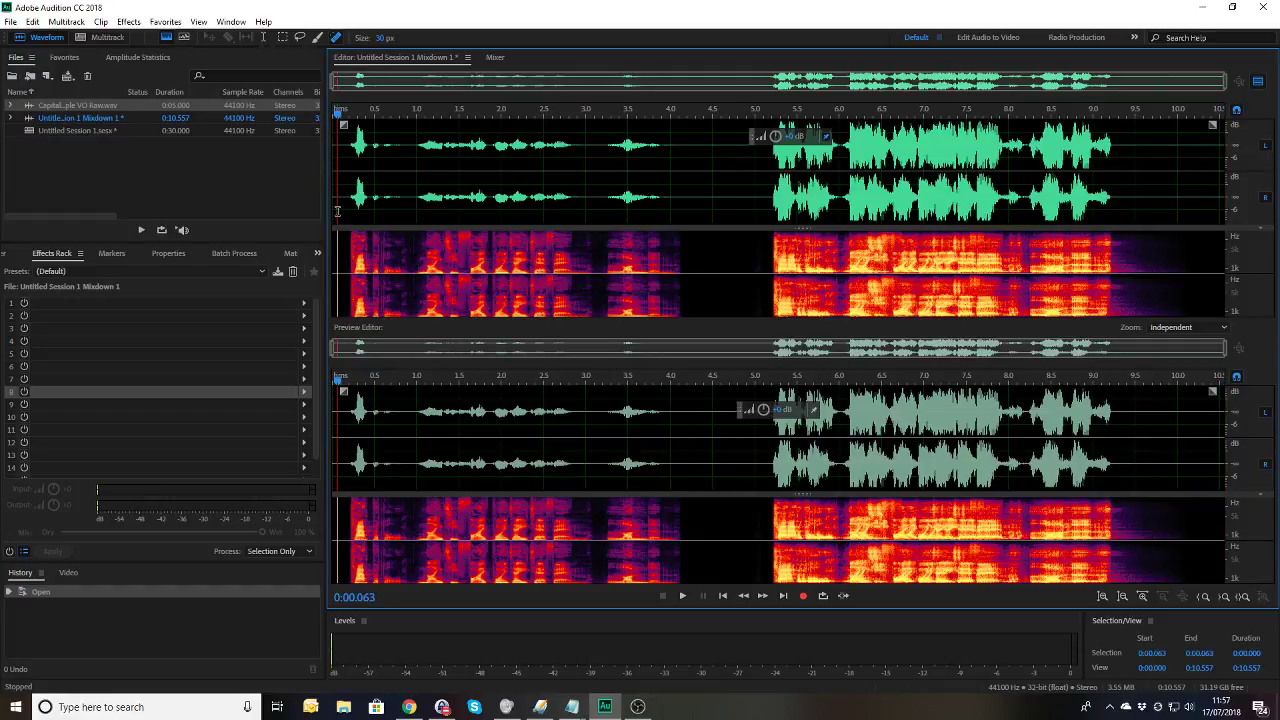
key("space")
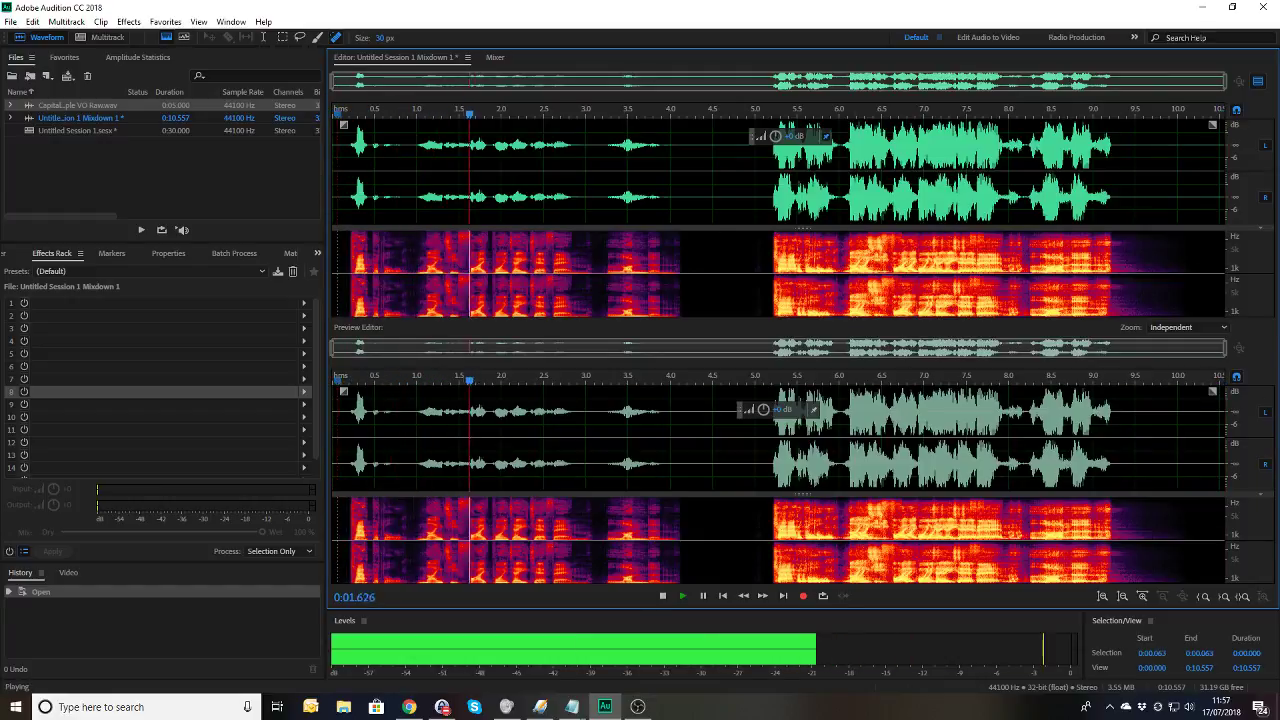